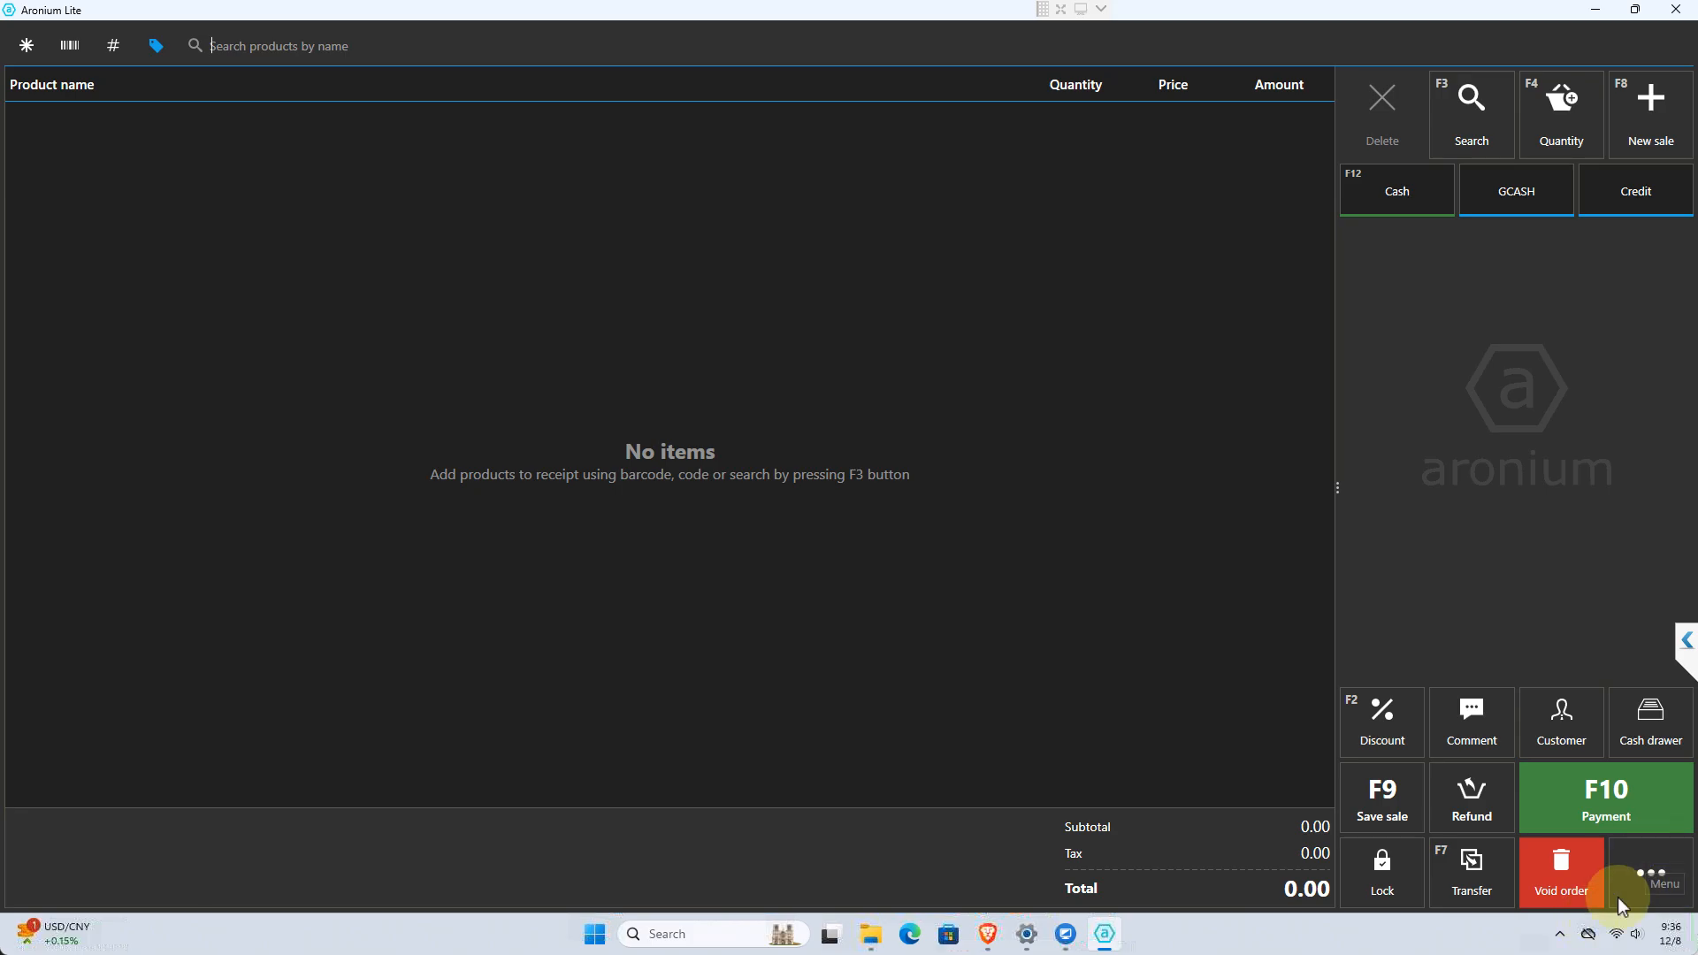
Open the management area and view the list of available reports in its reporting section
left_click(1652, 868)
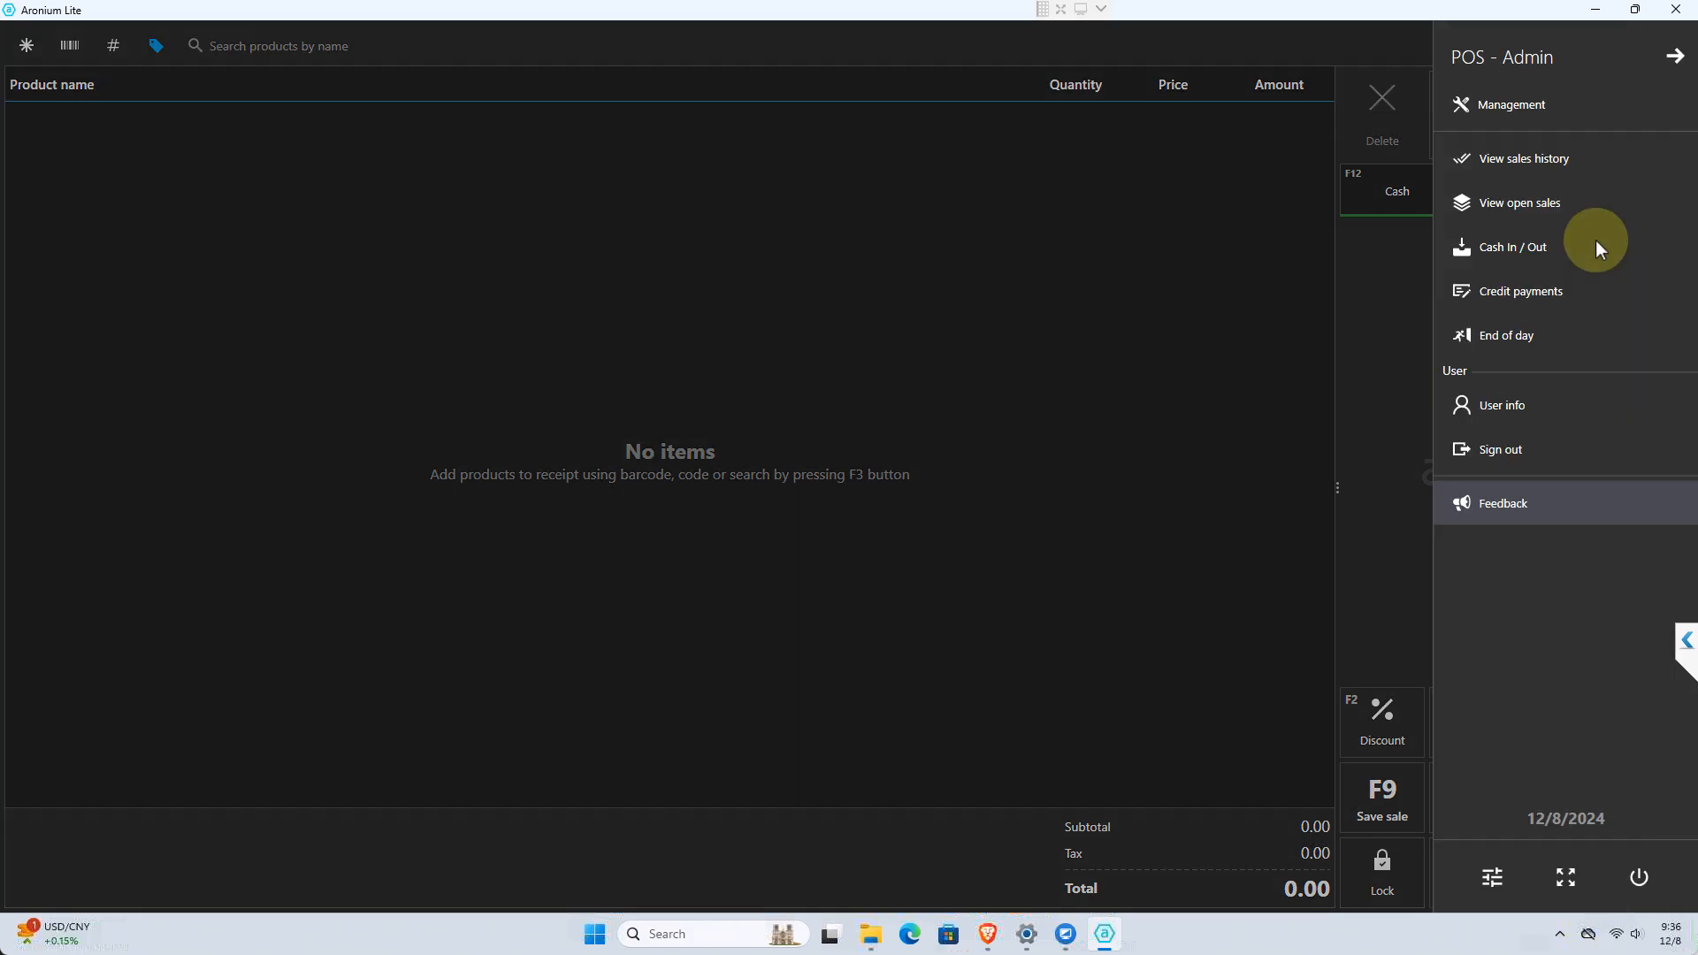
left_click(1496, 113)
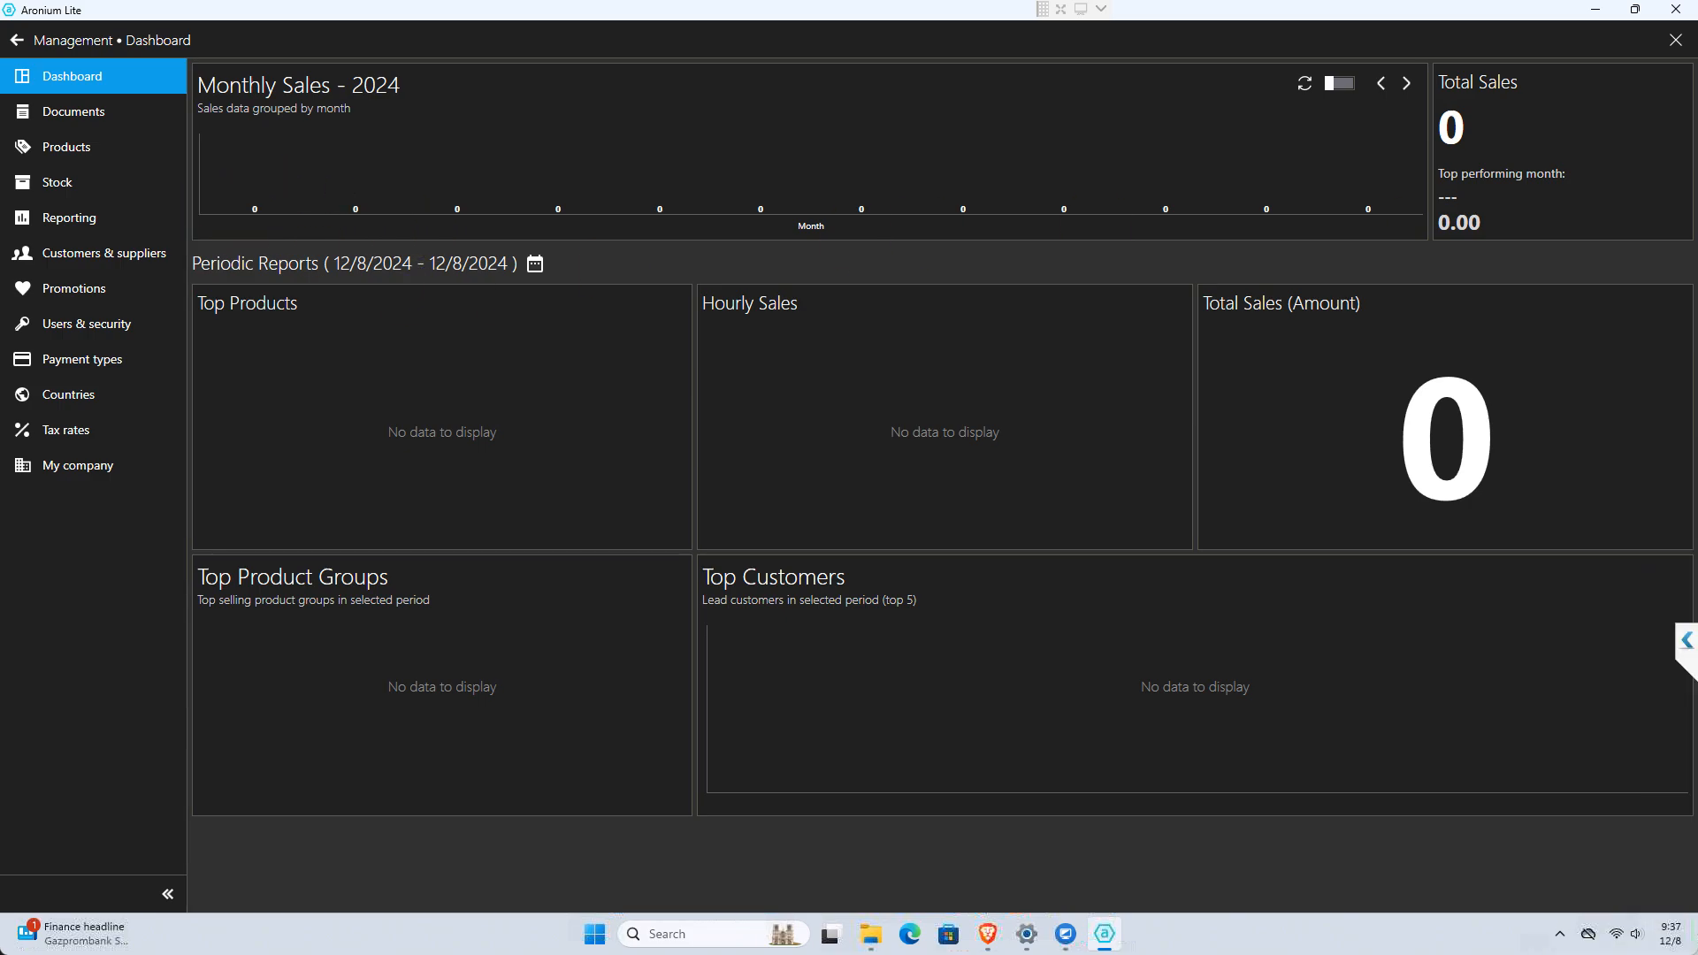
left_click(112, 217)
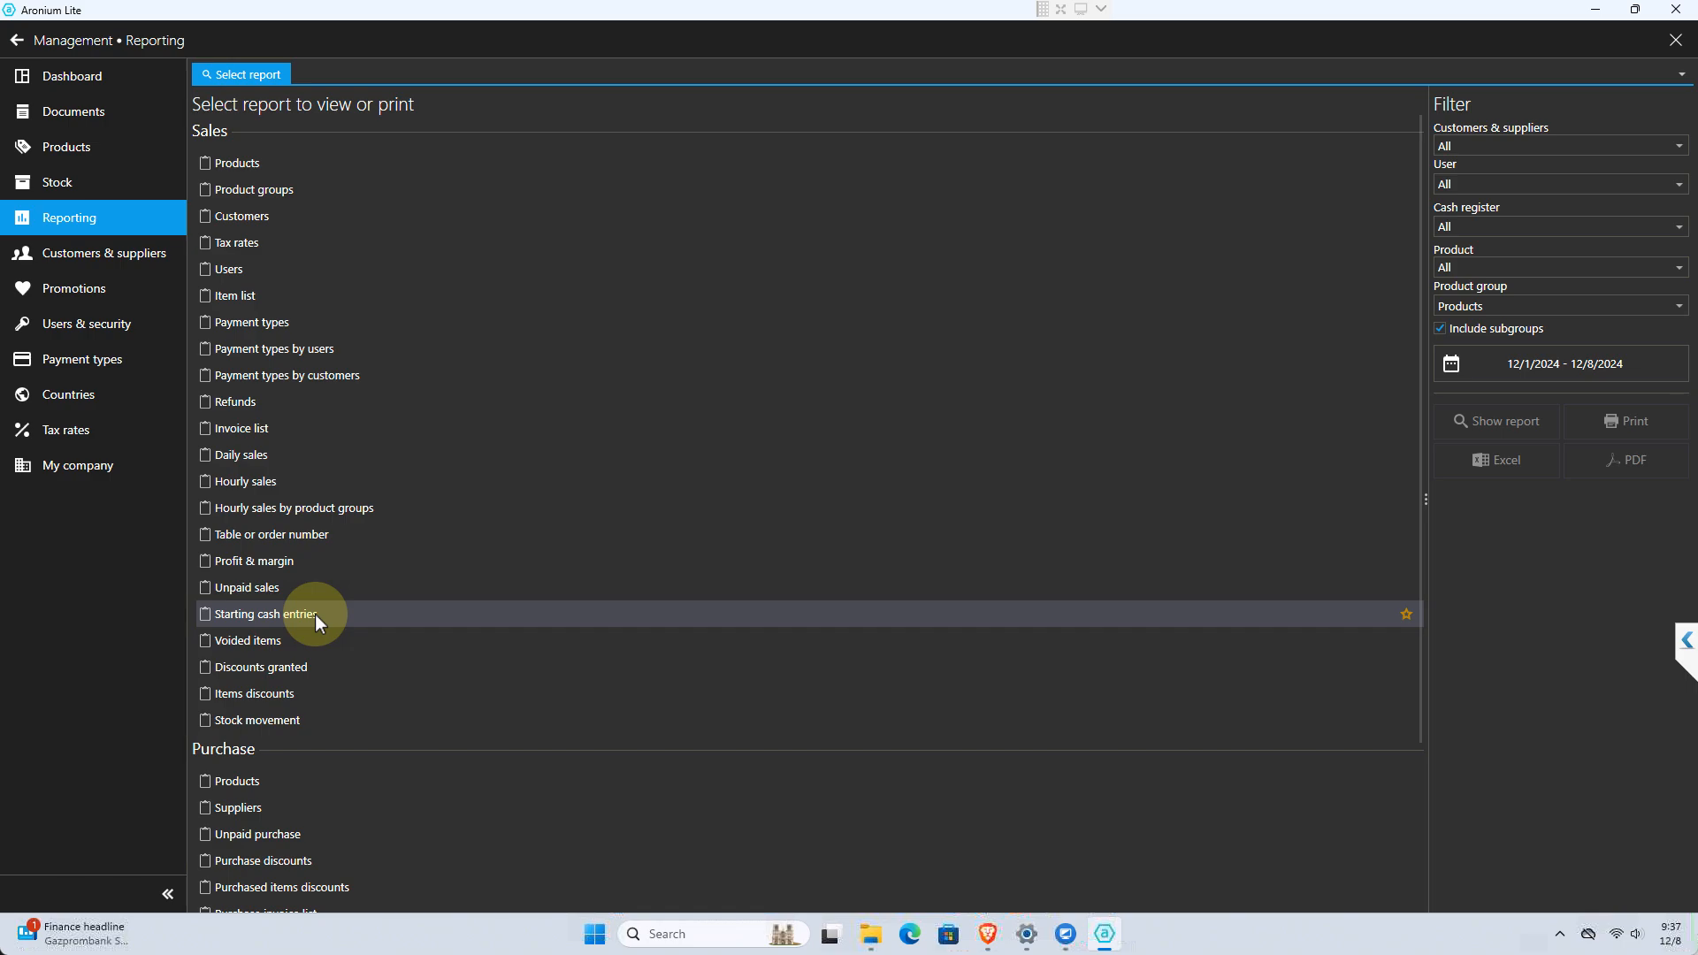
In the products section of management, create and save a product group named "De Lata" under Products
left_click(89, 146)
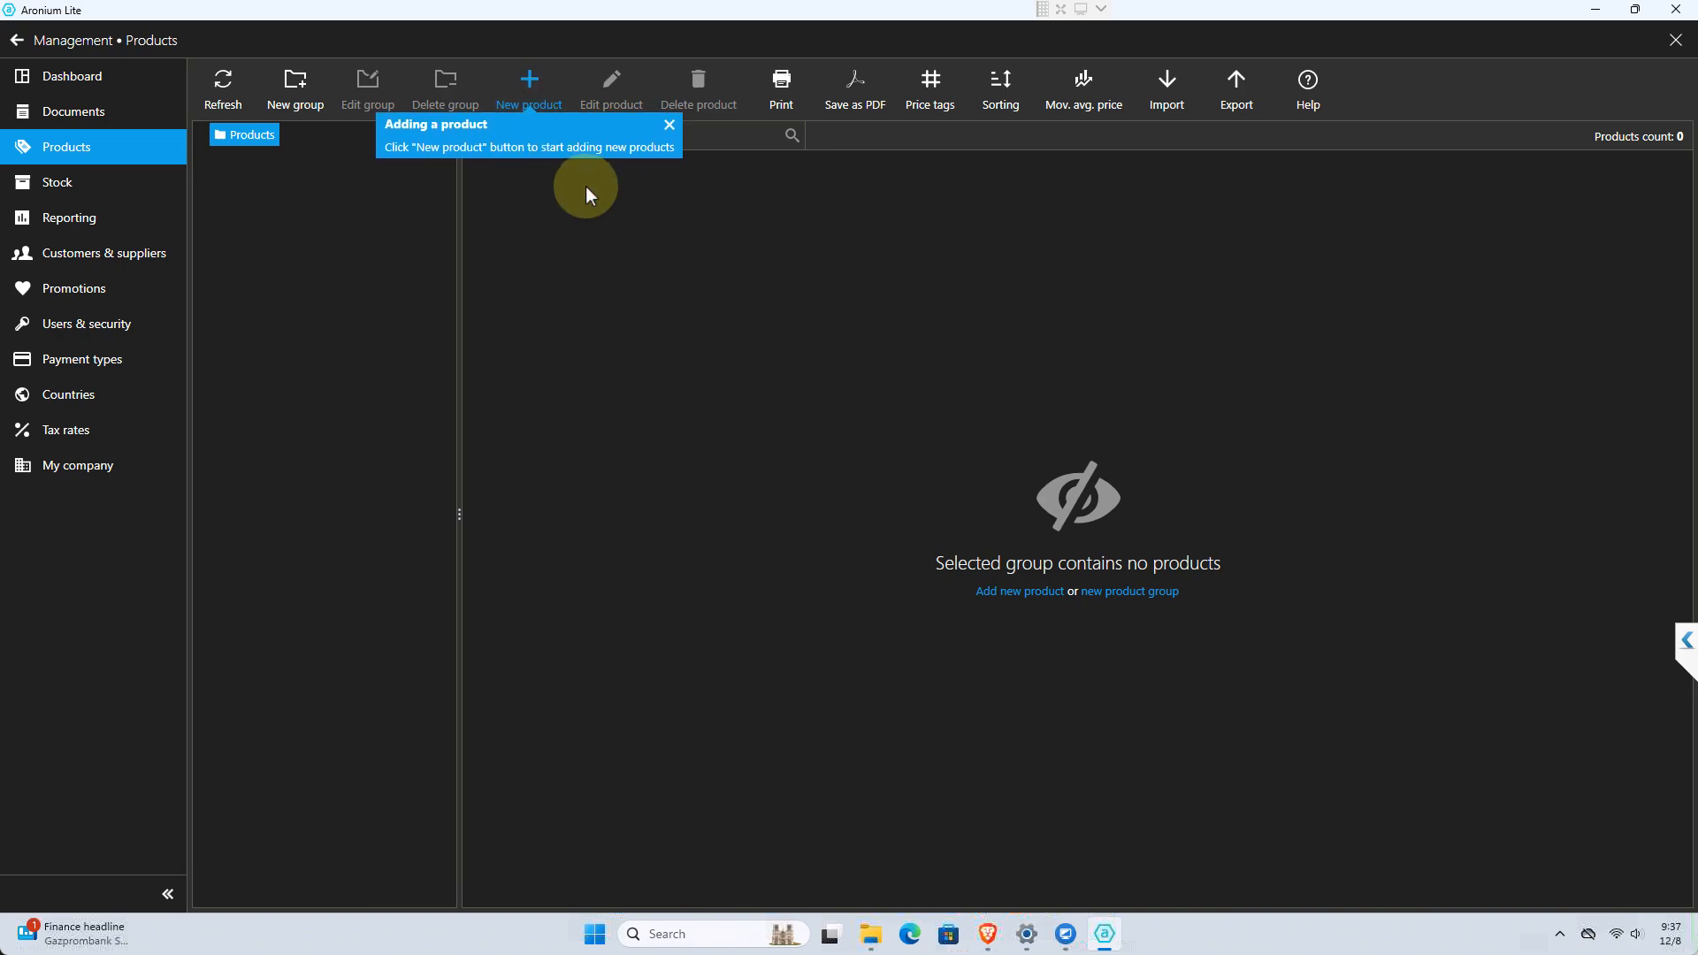
left_click(303, 94)
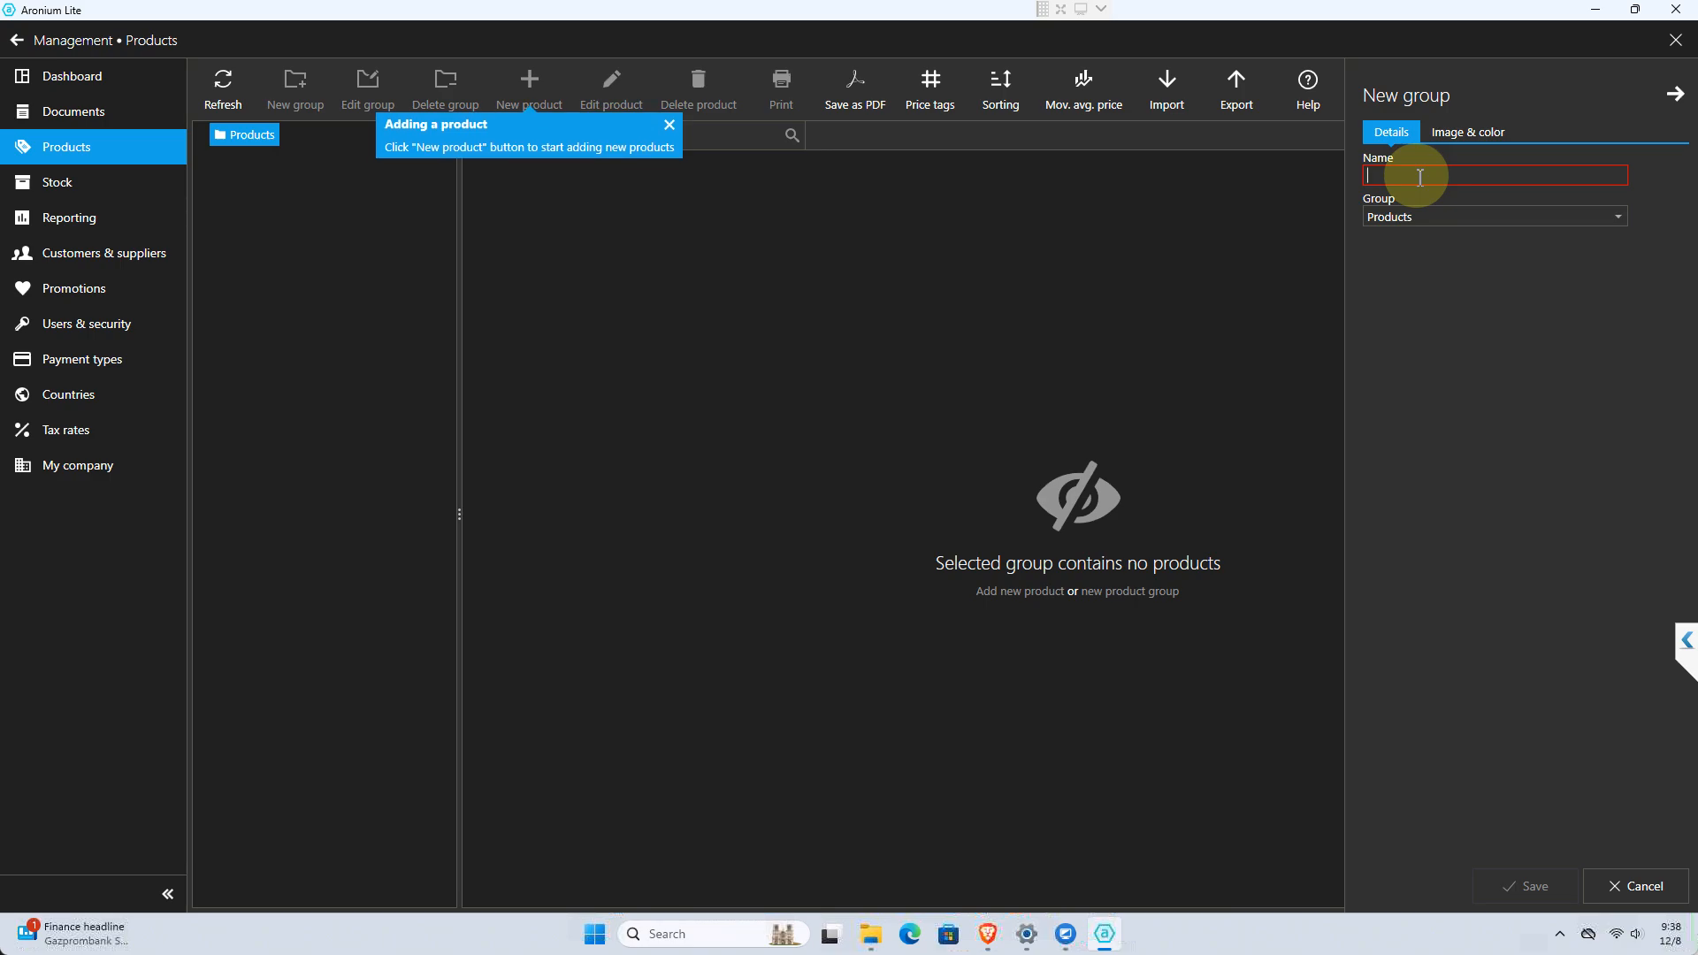
type("De lata")
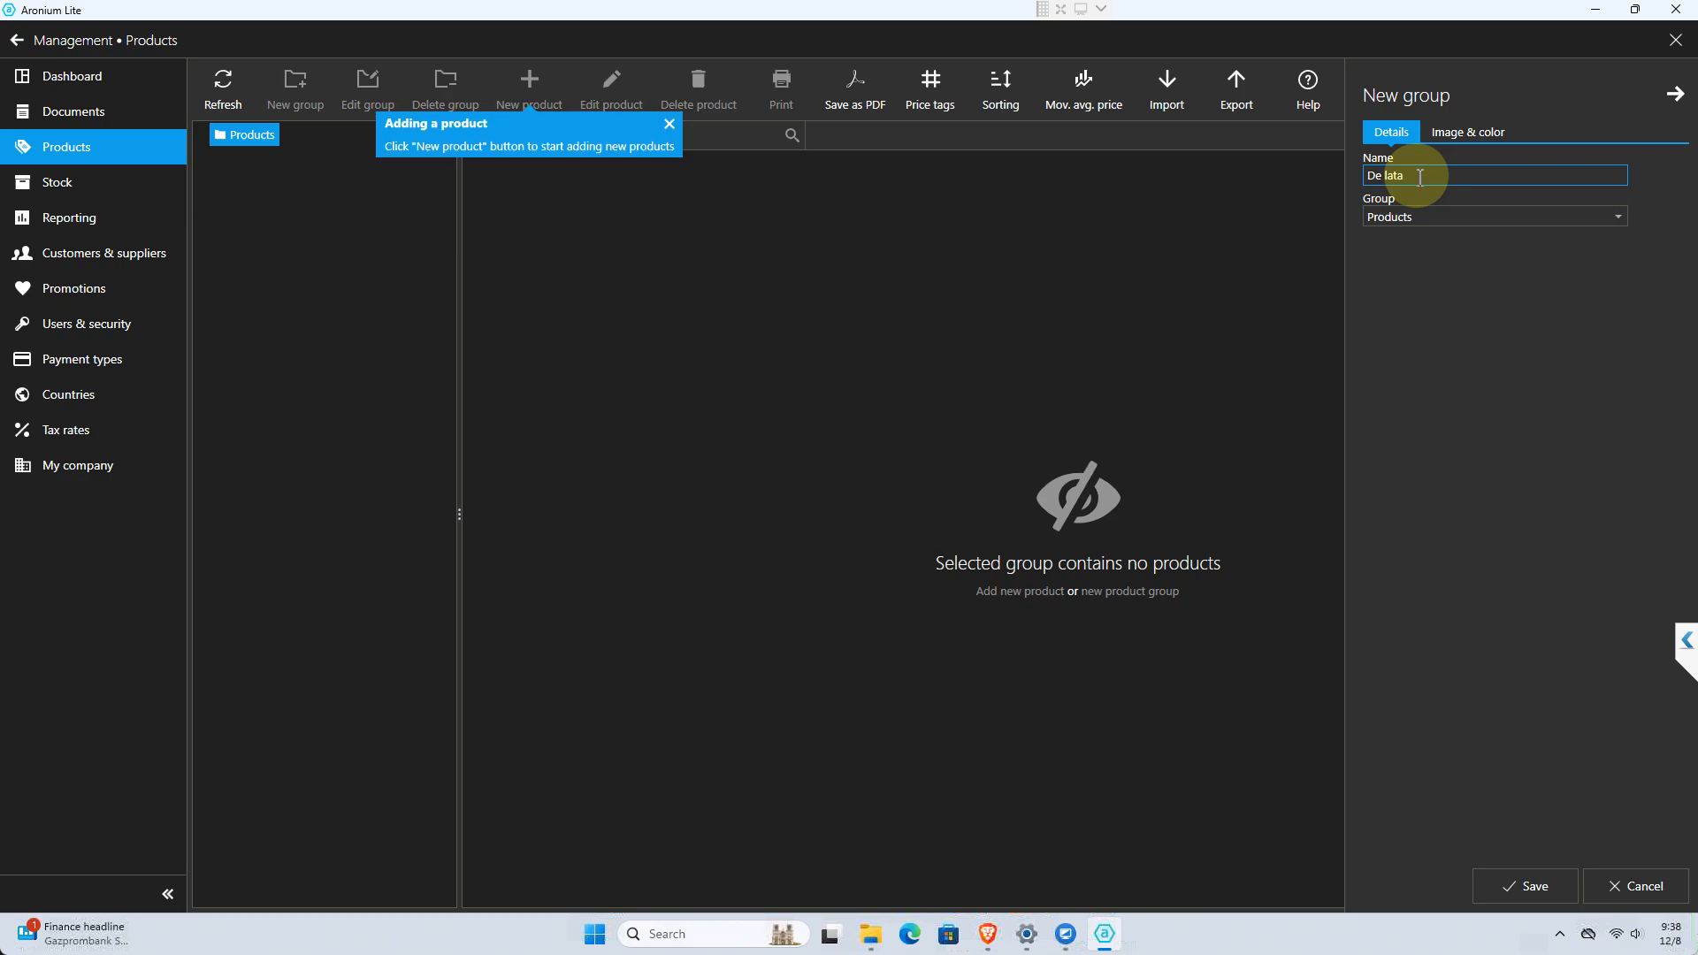
key("BackSpace")
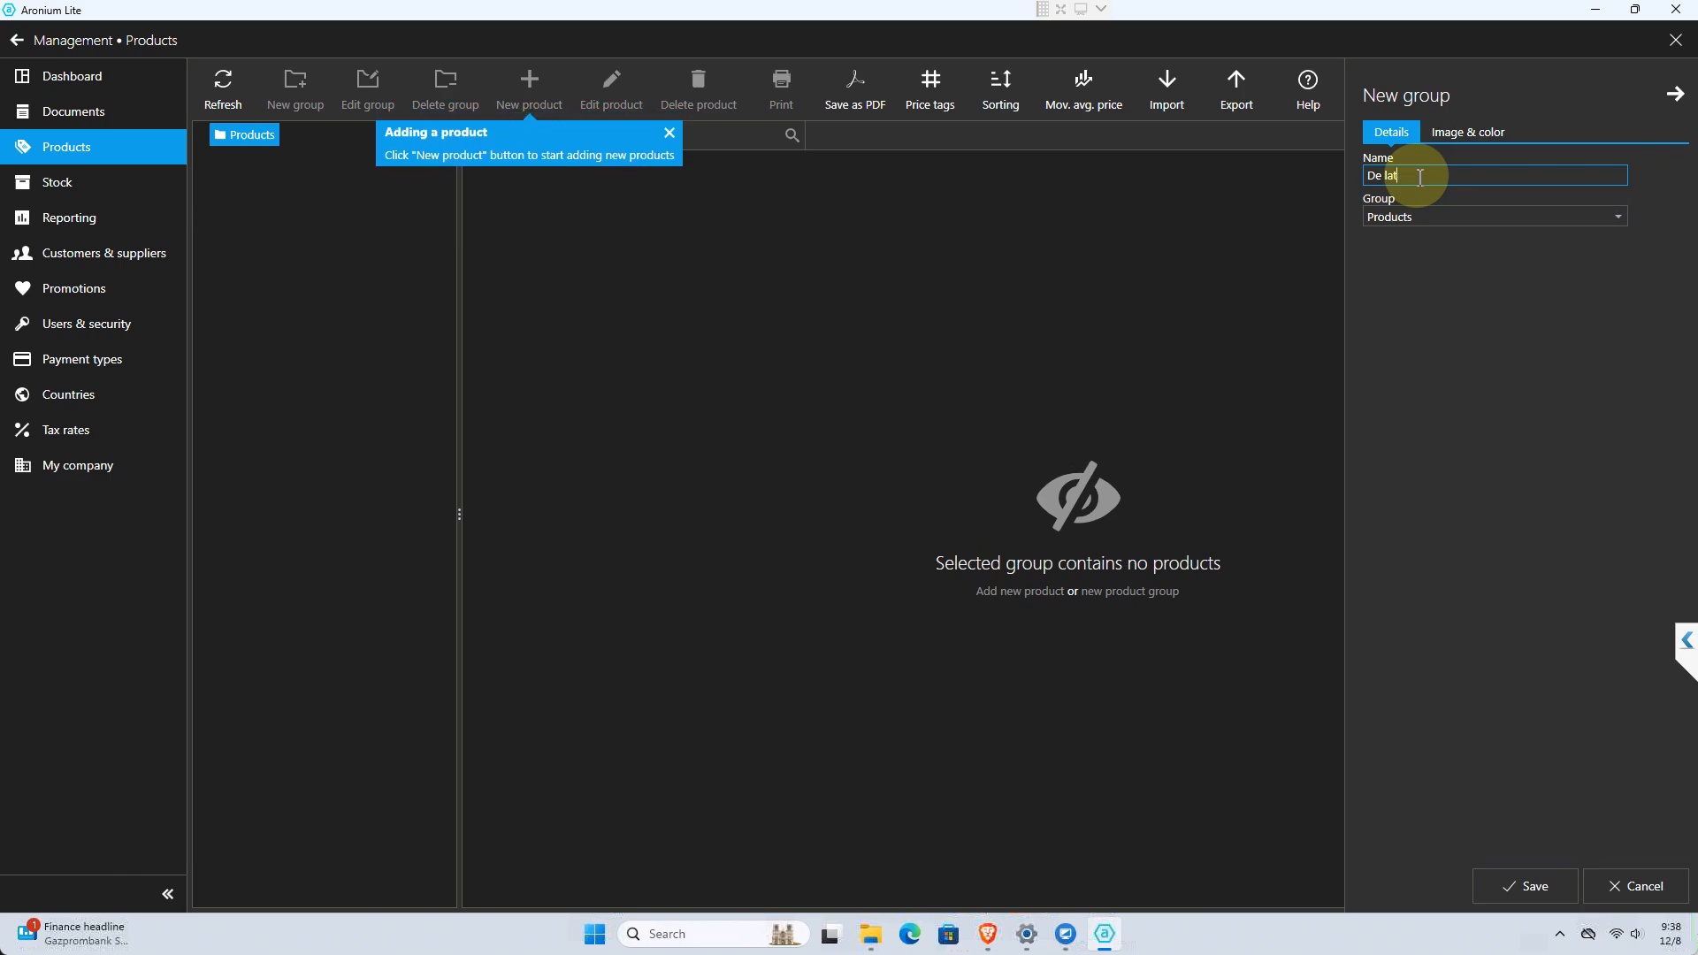
key("BackSpace")
key("BackSpace")
key("BackSpace")
type("Lata")
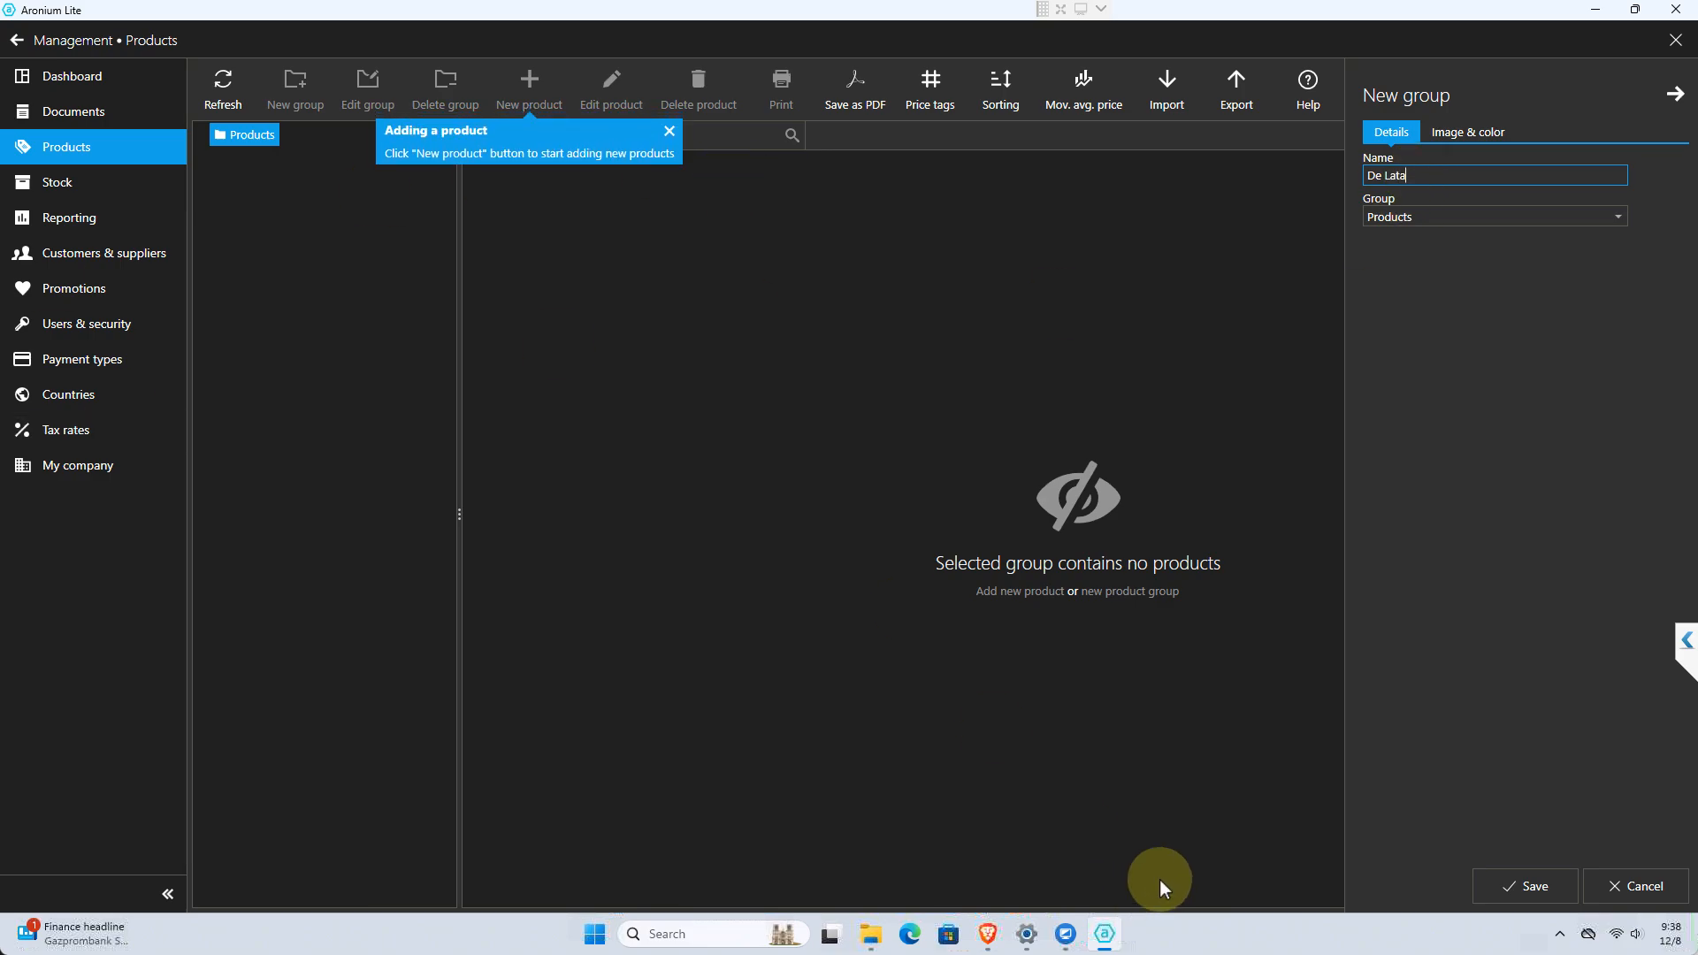
left_click(1526, 887)
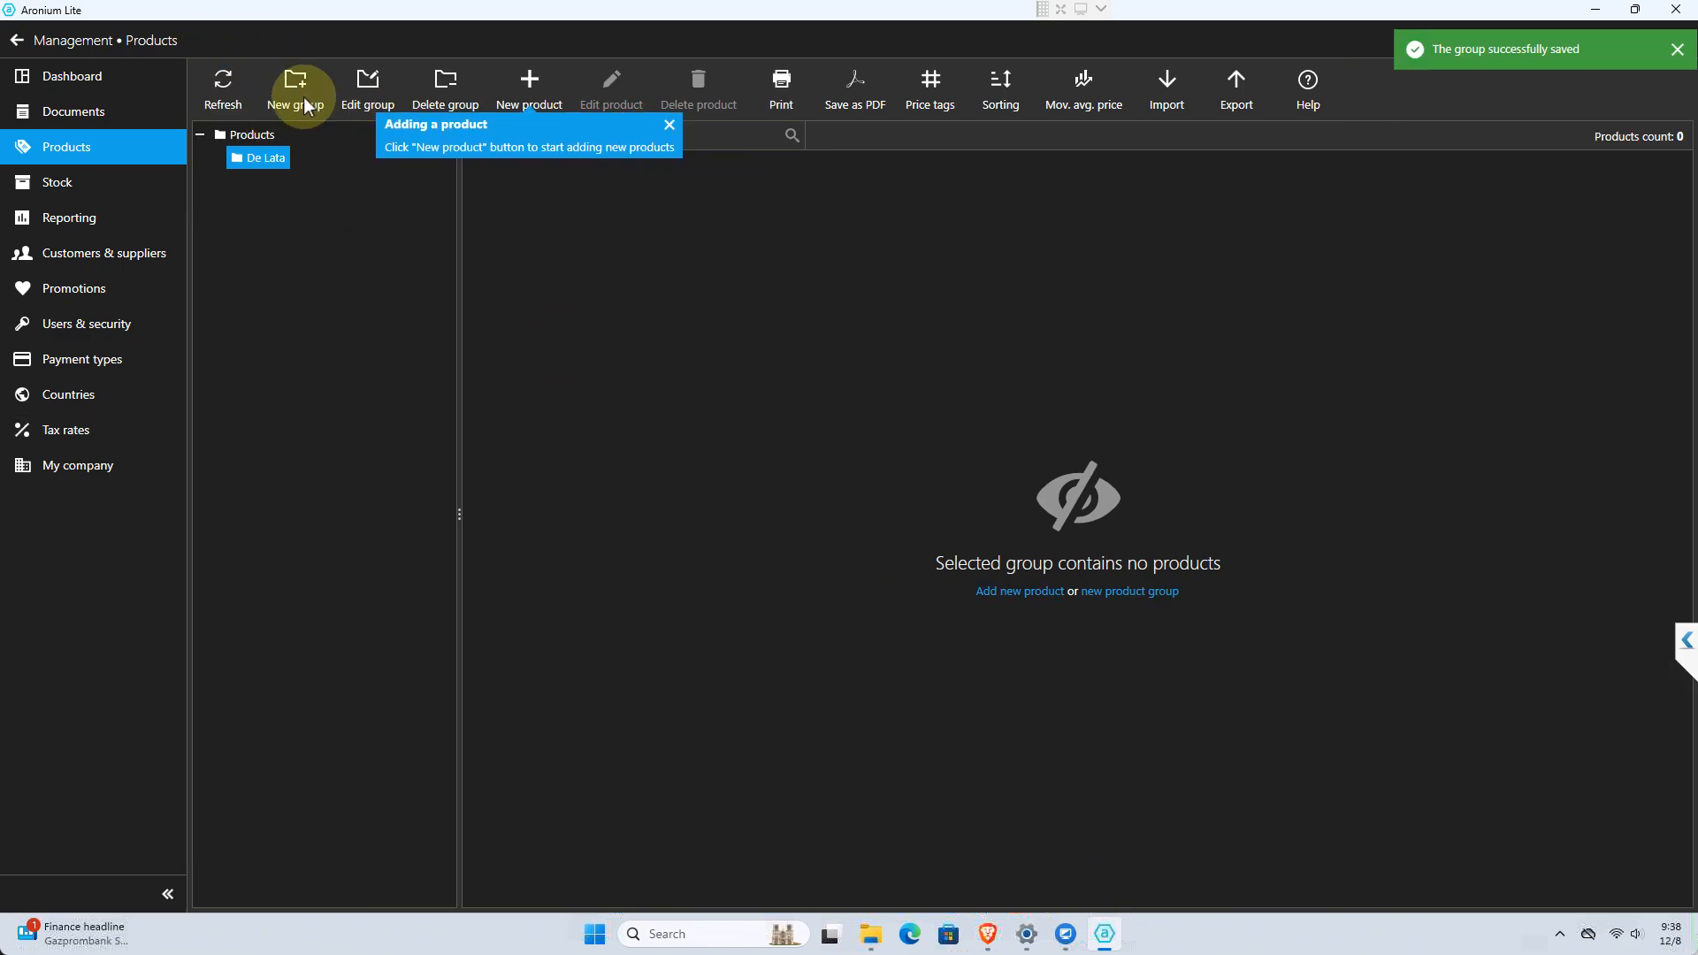
Create and save a product group named "Coffee" with Products as its parent group
left_click(305, 102)
type("c")
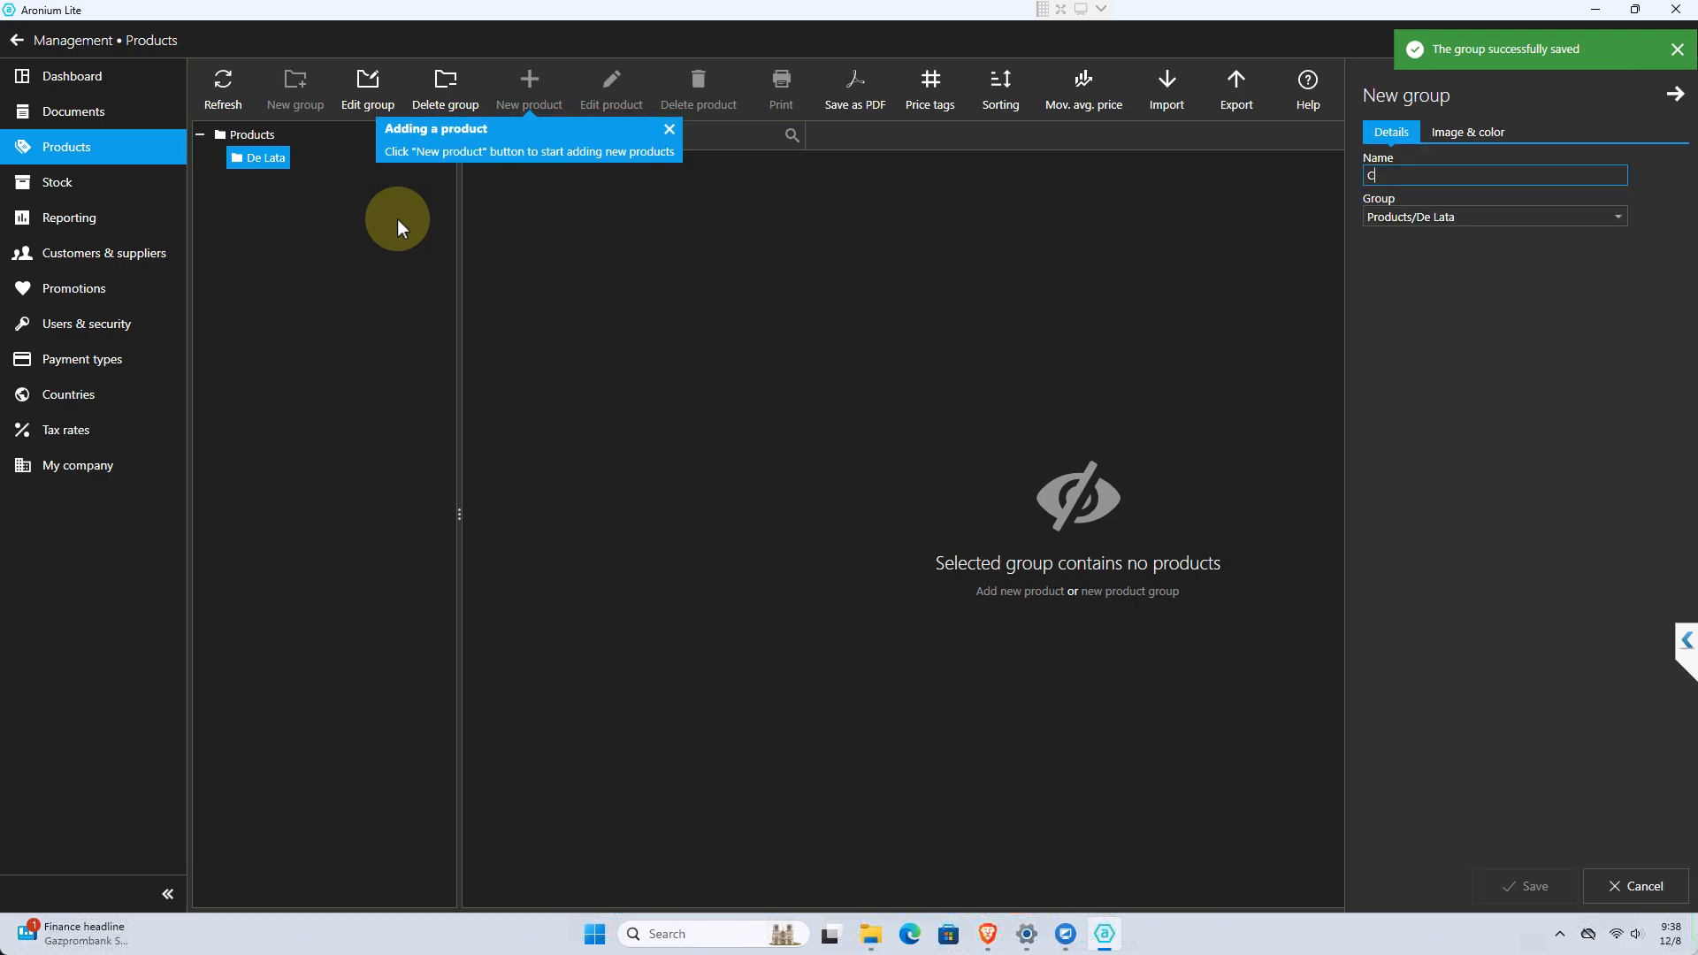
type("offee")
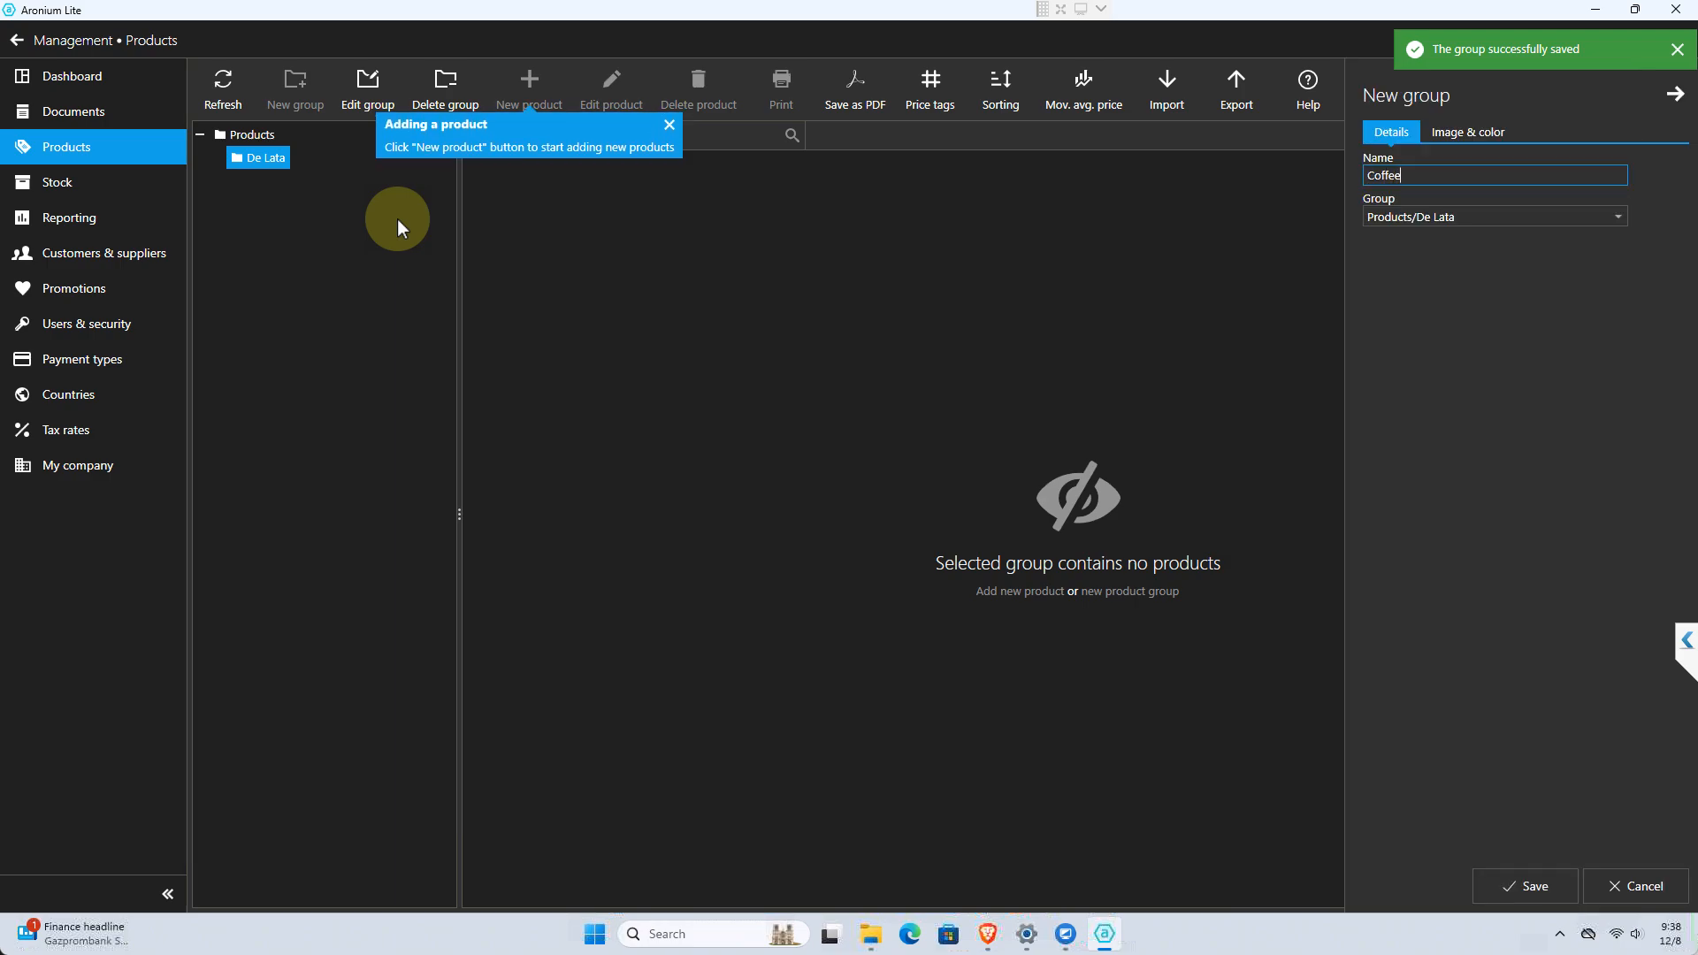
left_click(1419, 219)
left_click(1416, 235)
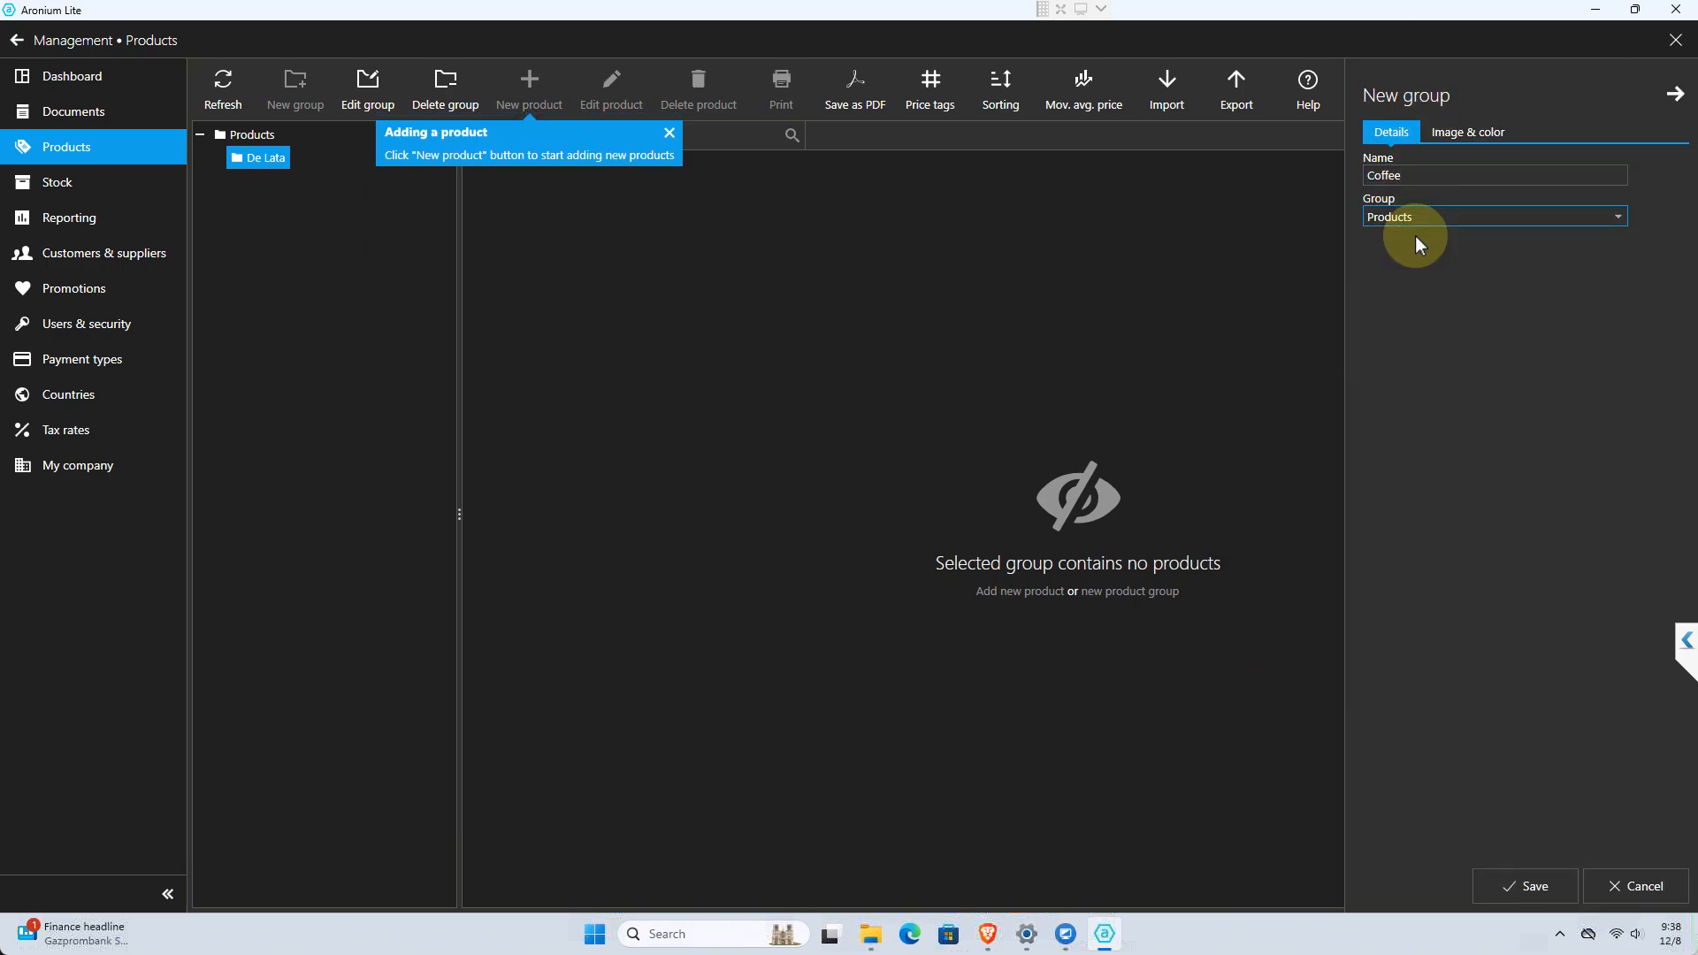
left_click(1417, 223)
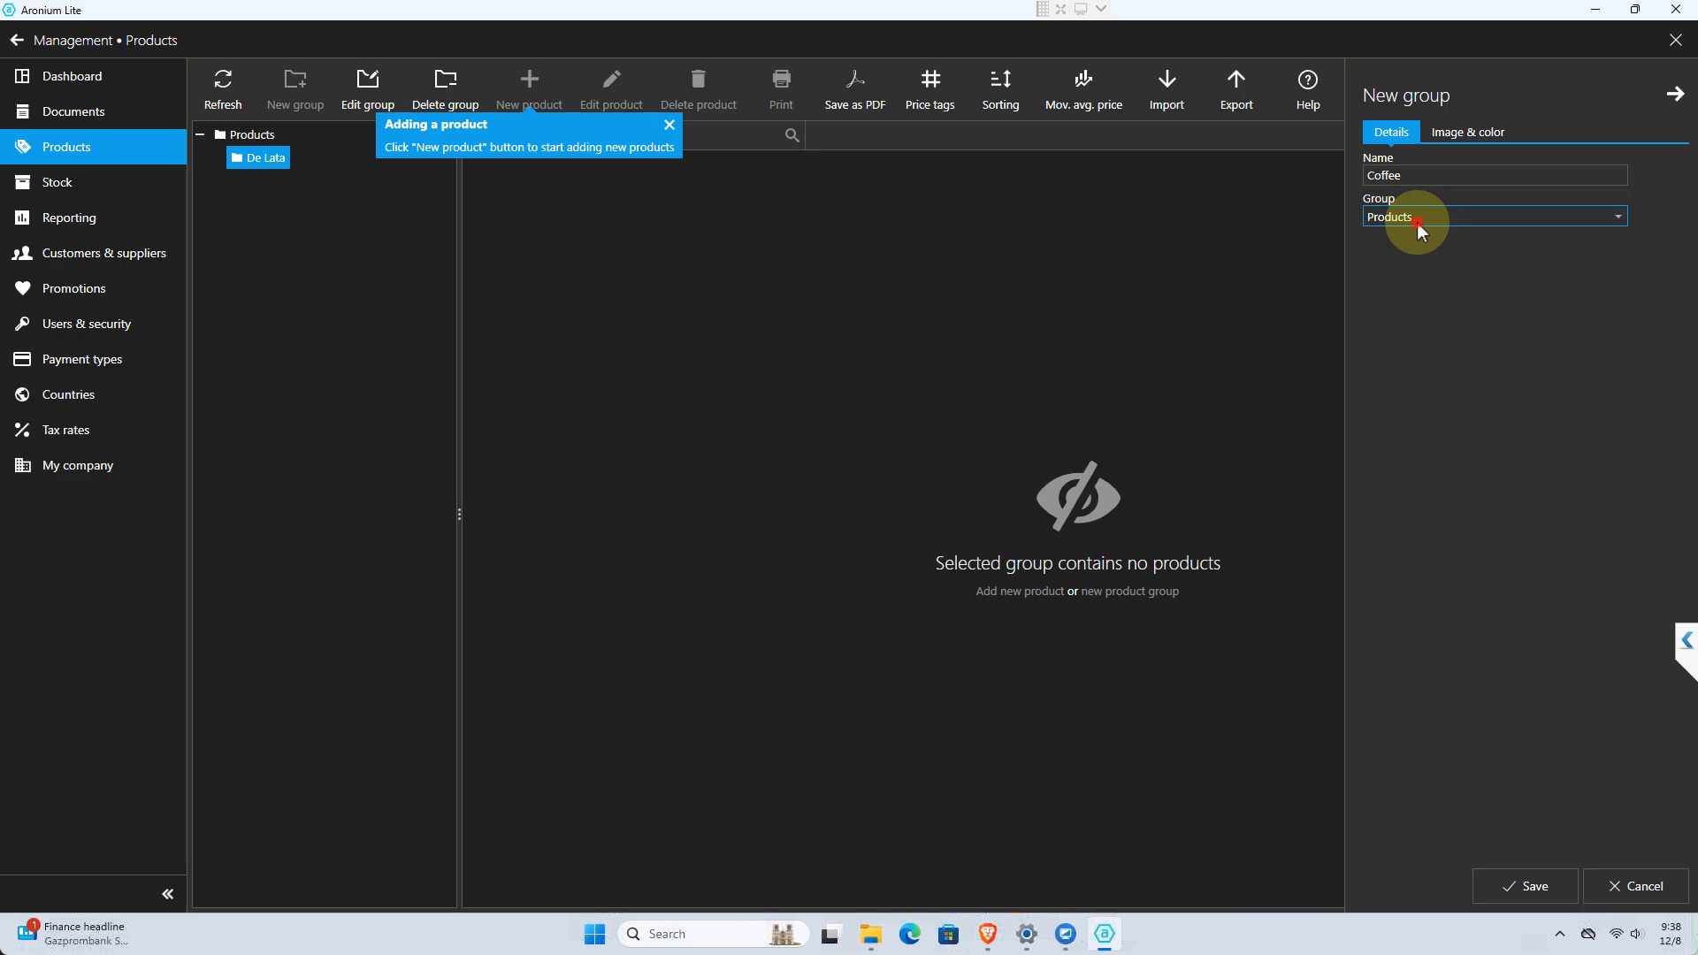
left_click(1424, 257)
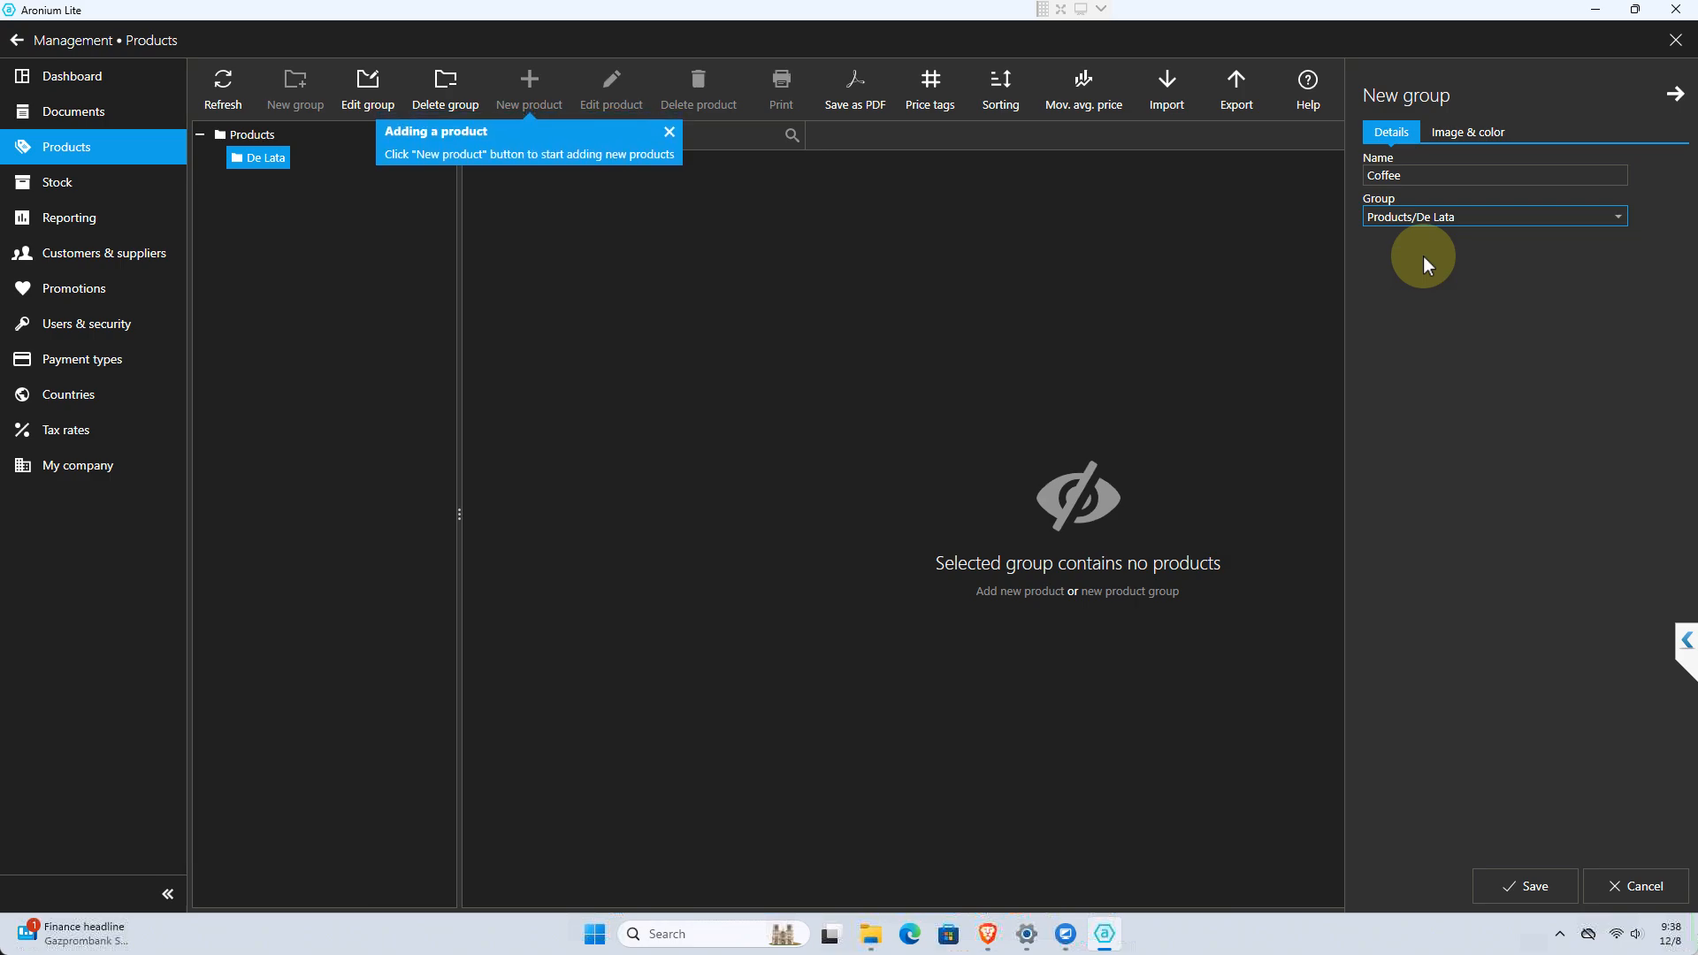
left_click(1447, 216)
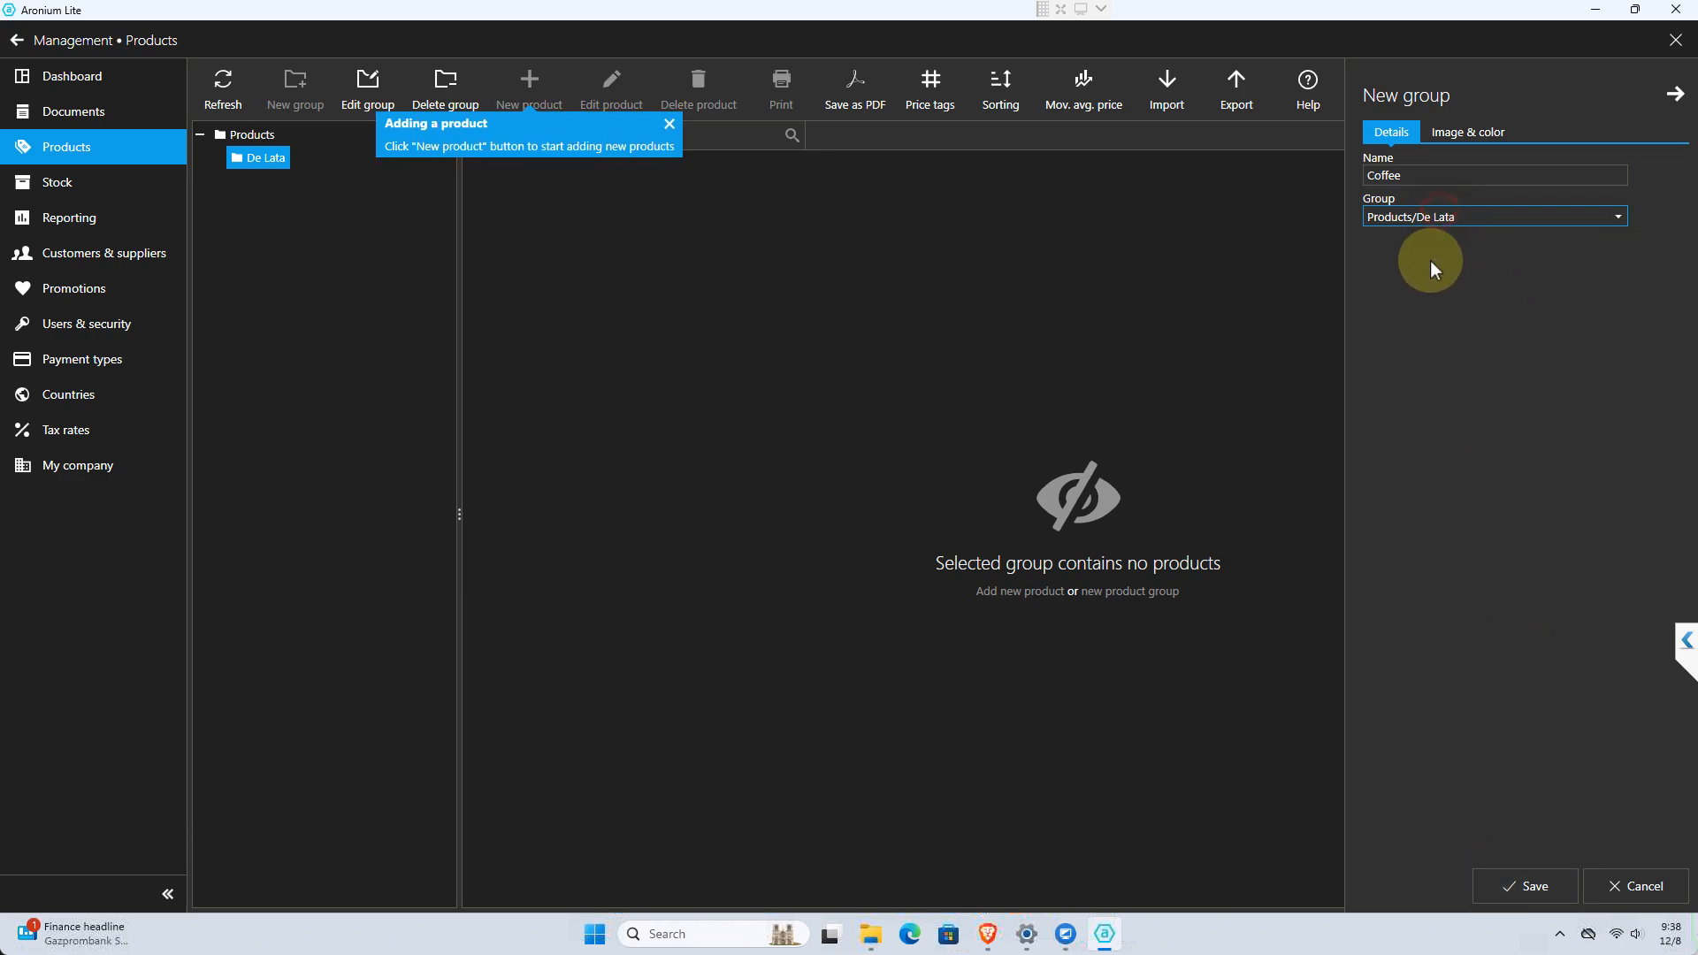
left_click(1386, 236)
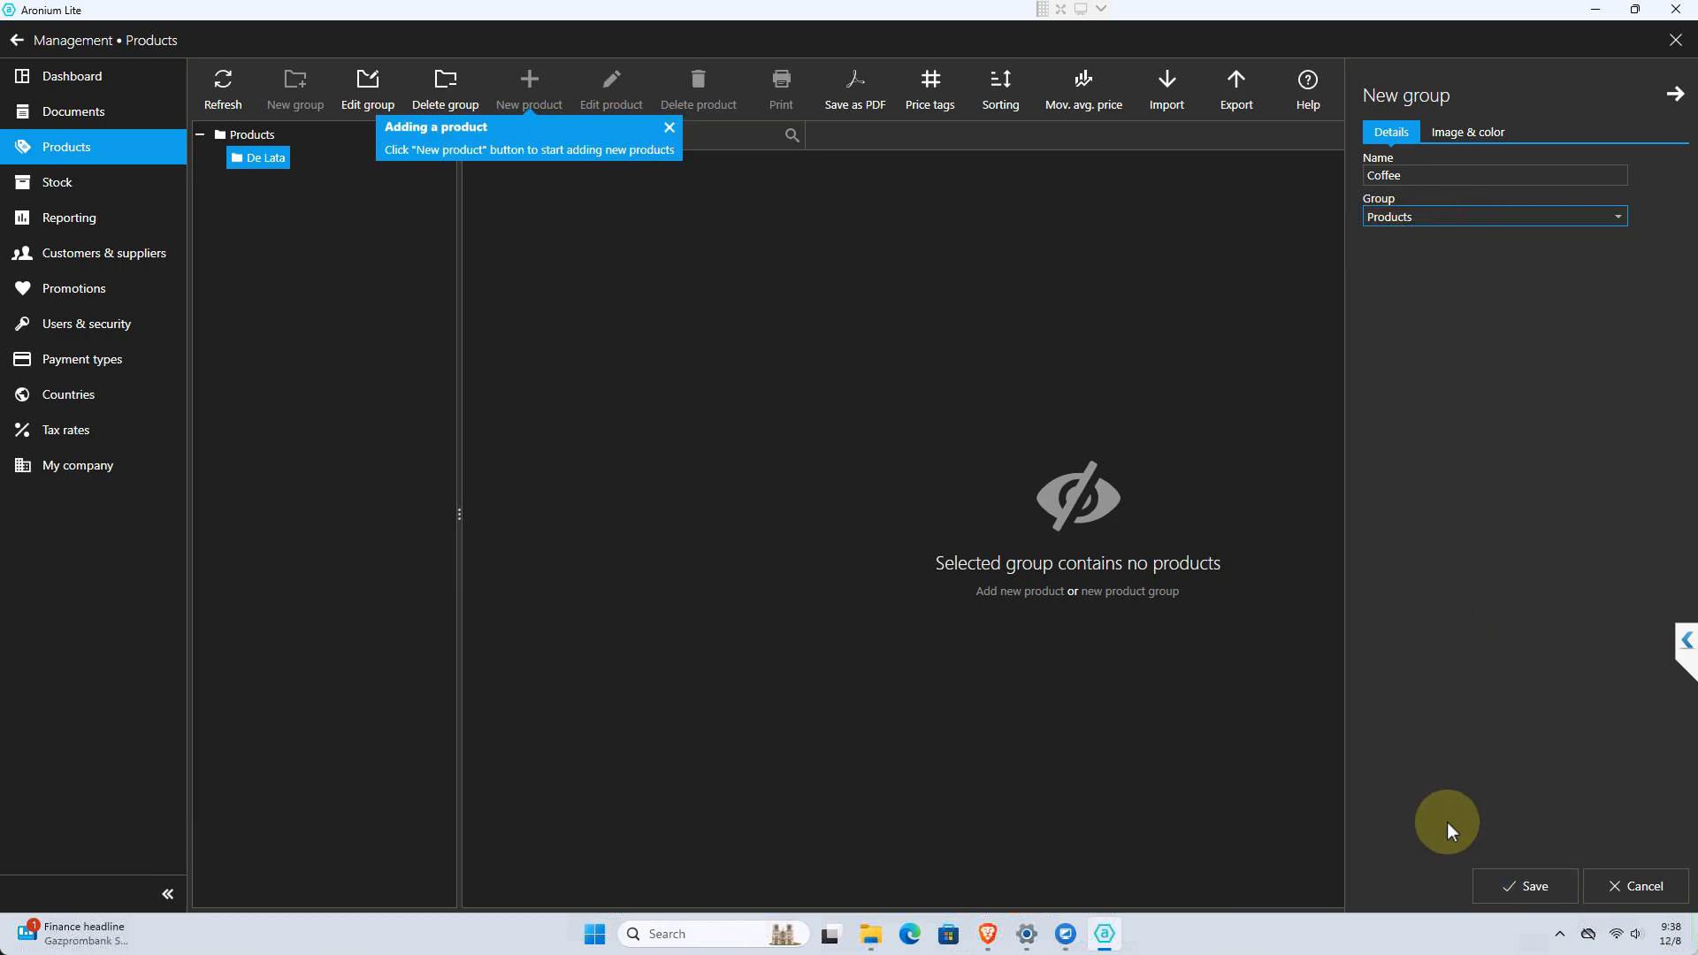
left_click(1547, 894)
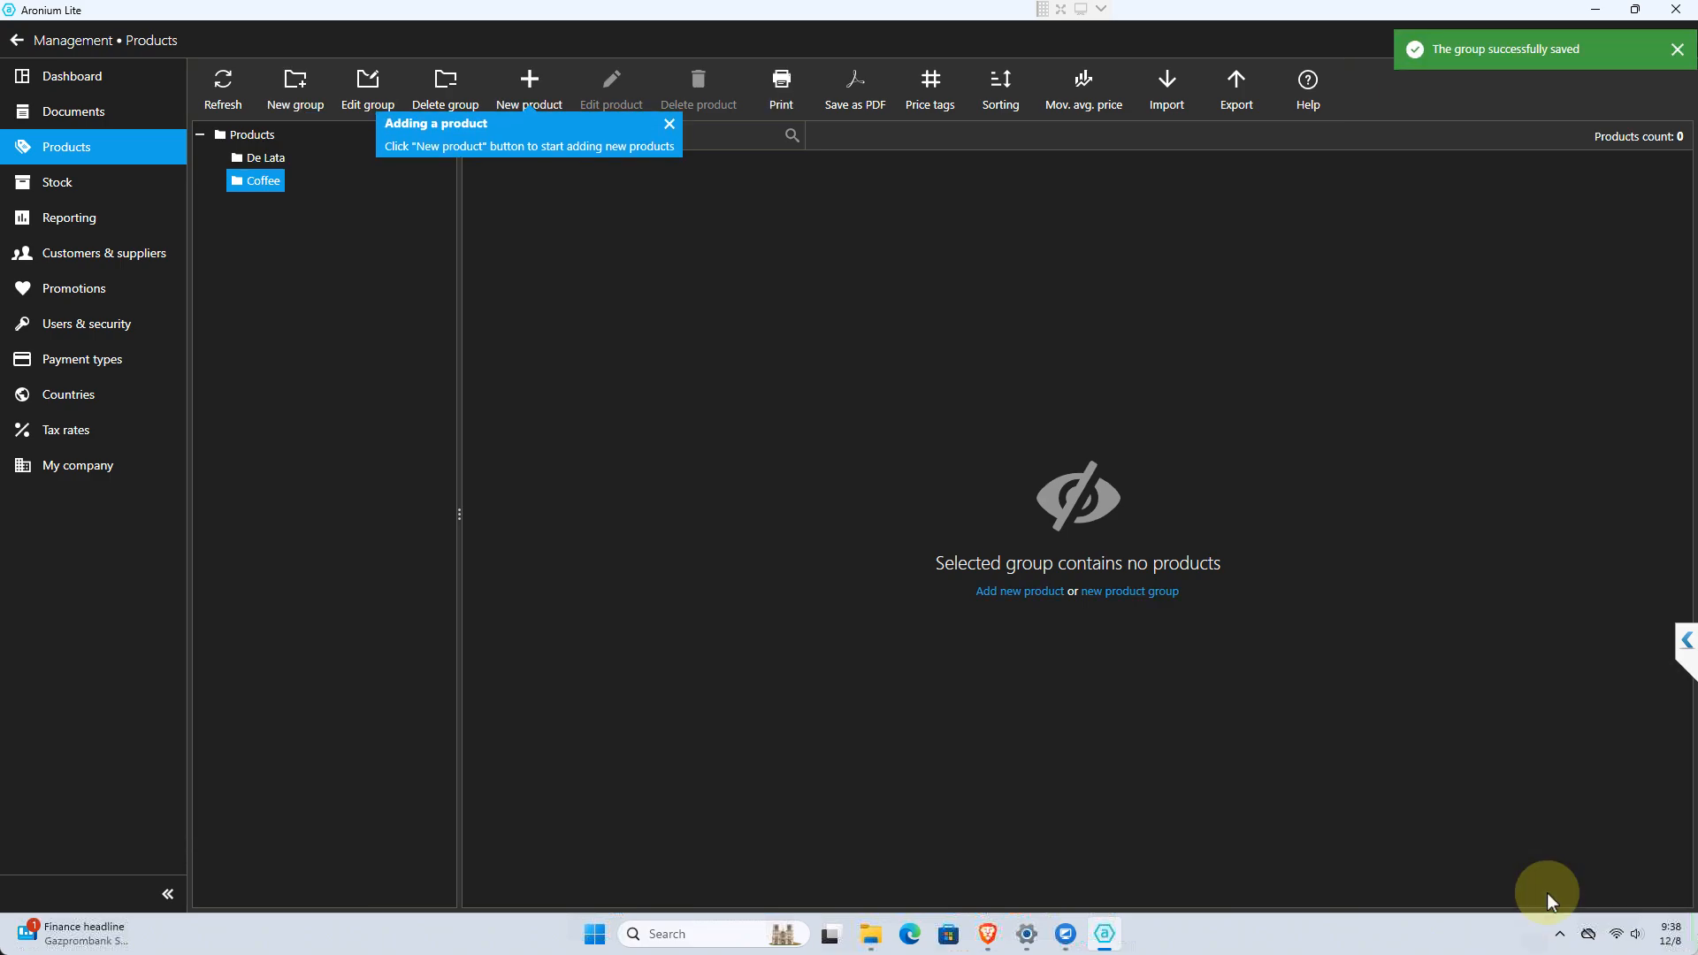
Create and save a product group named "Cigarettes" with Products as its parent group
left_click(279, 103)
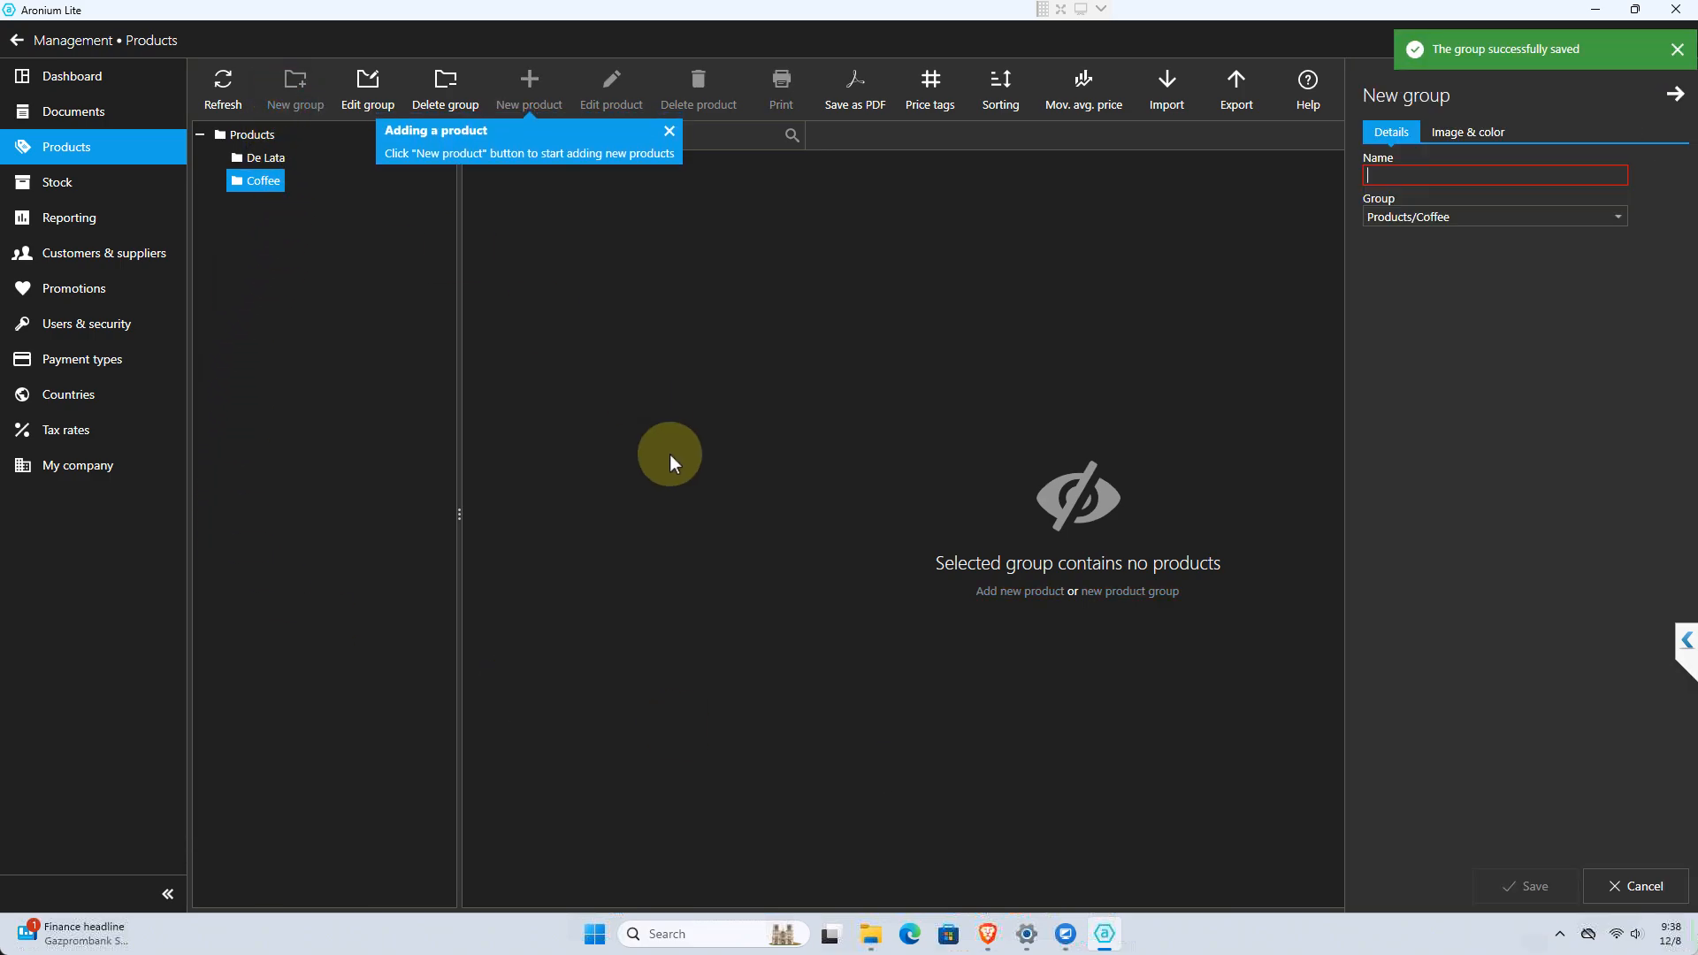
type("C")
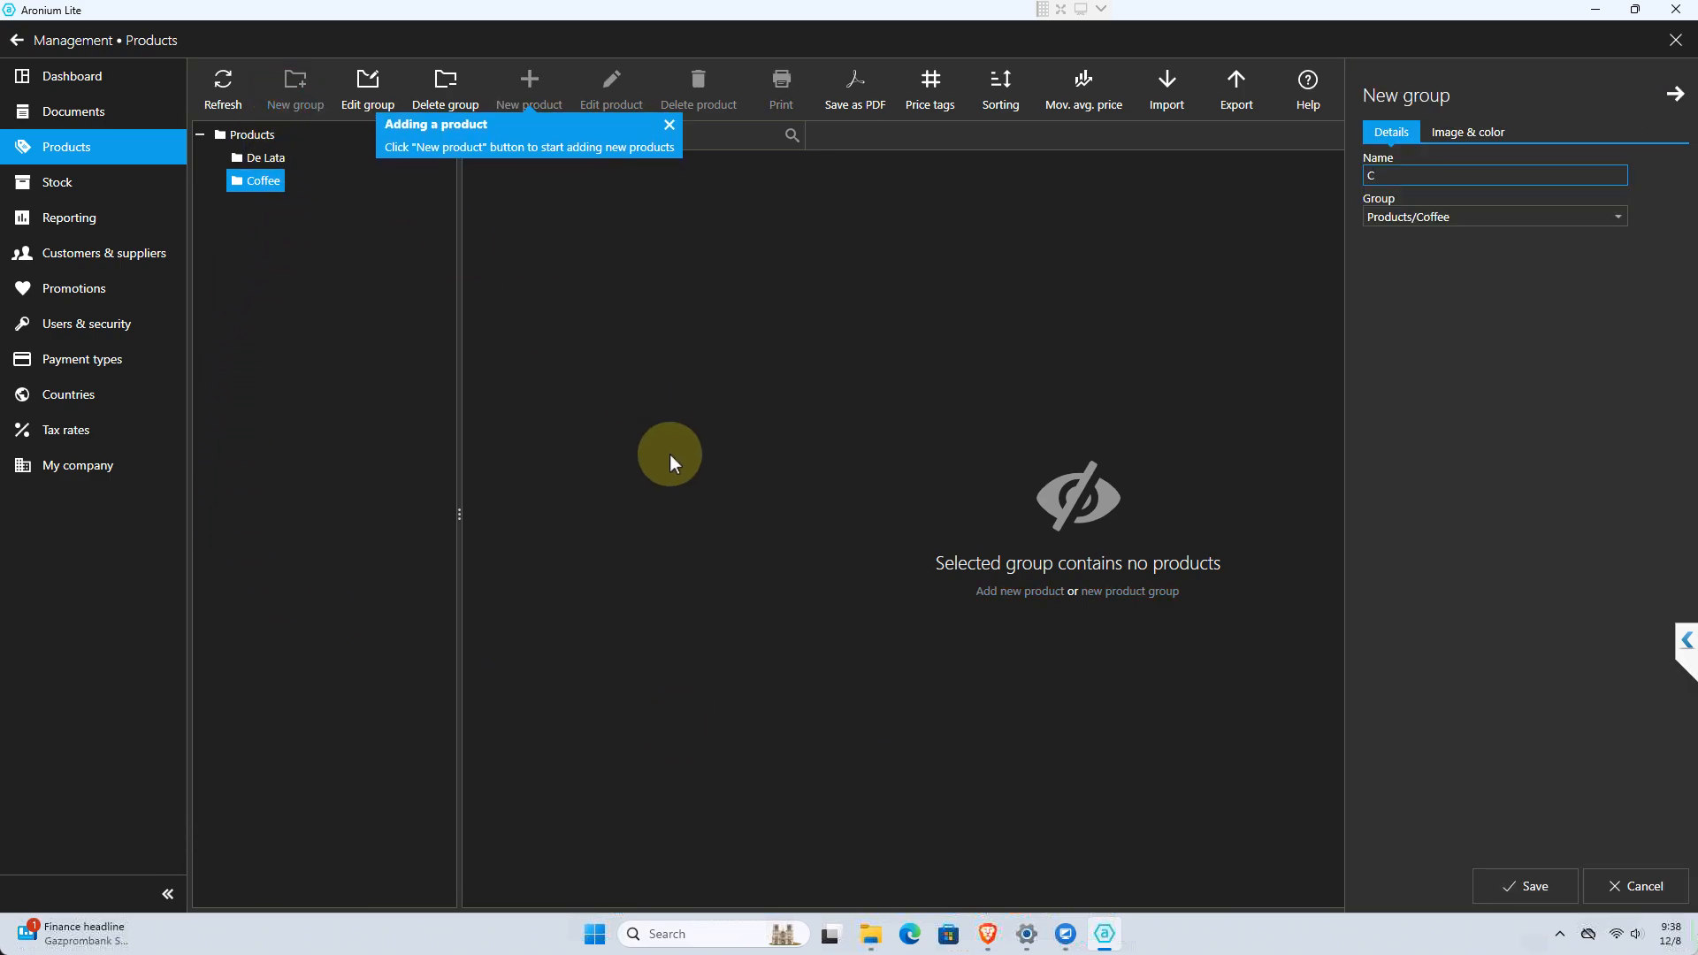
type("iga")
key("BackSpace")
key("BackSpace")
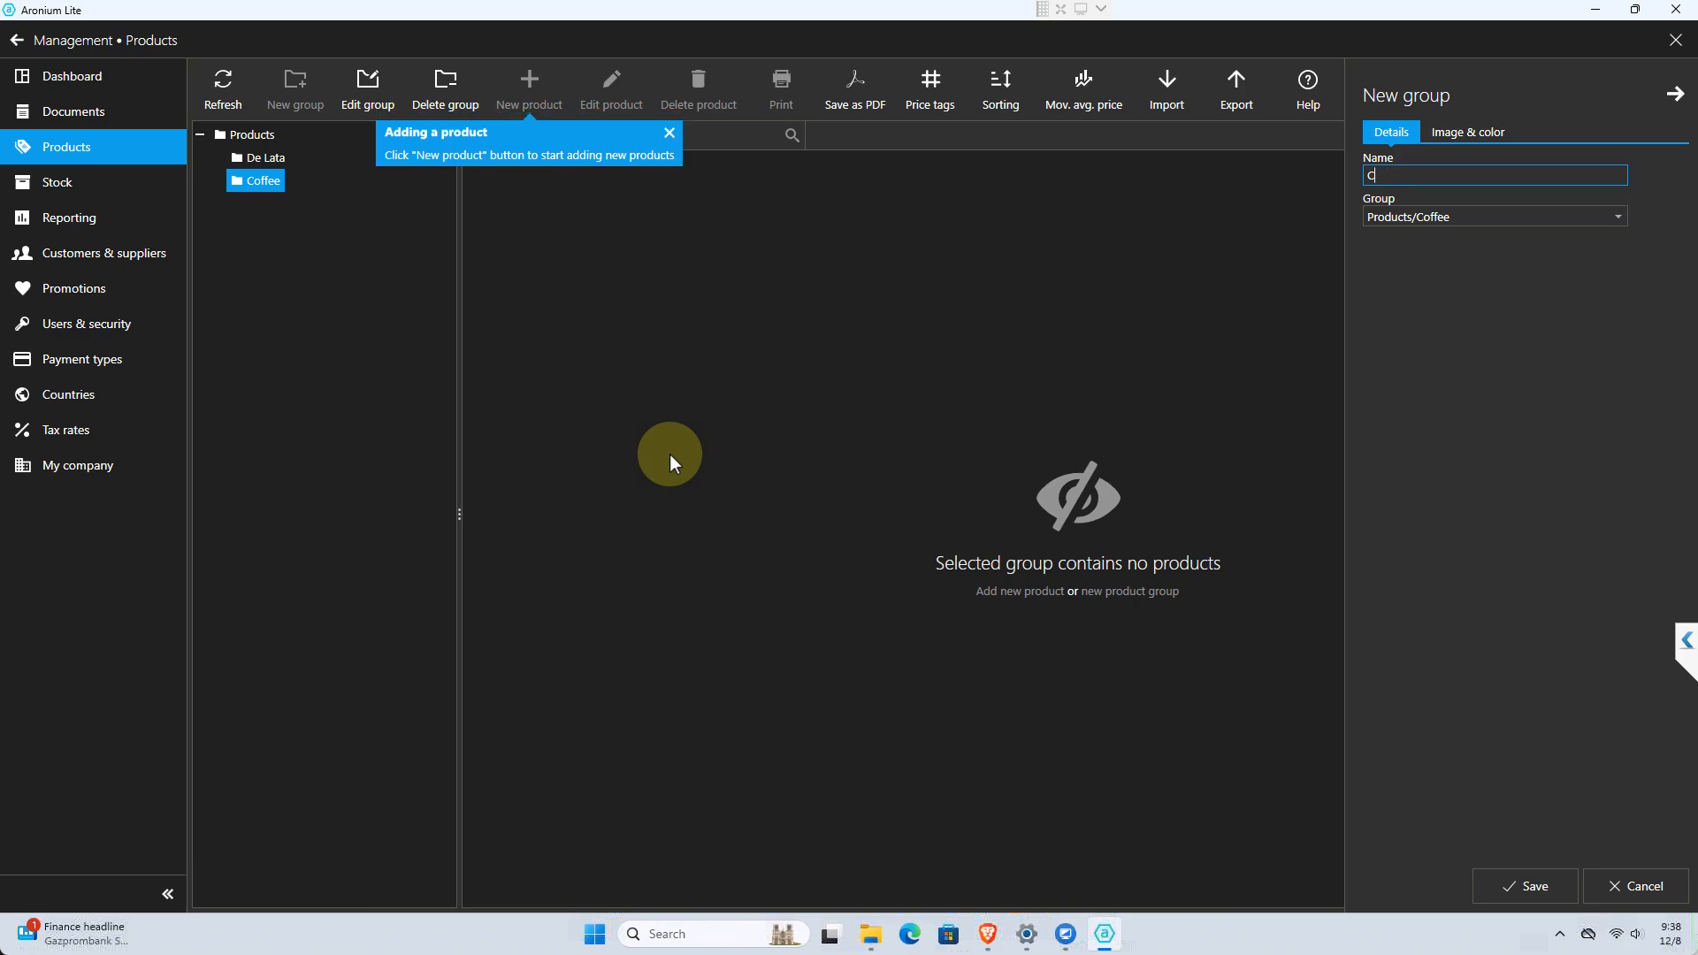
type("garee")
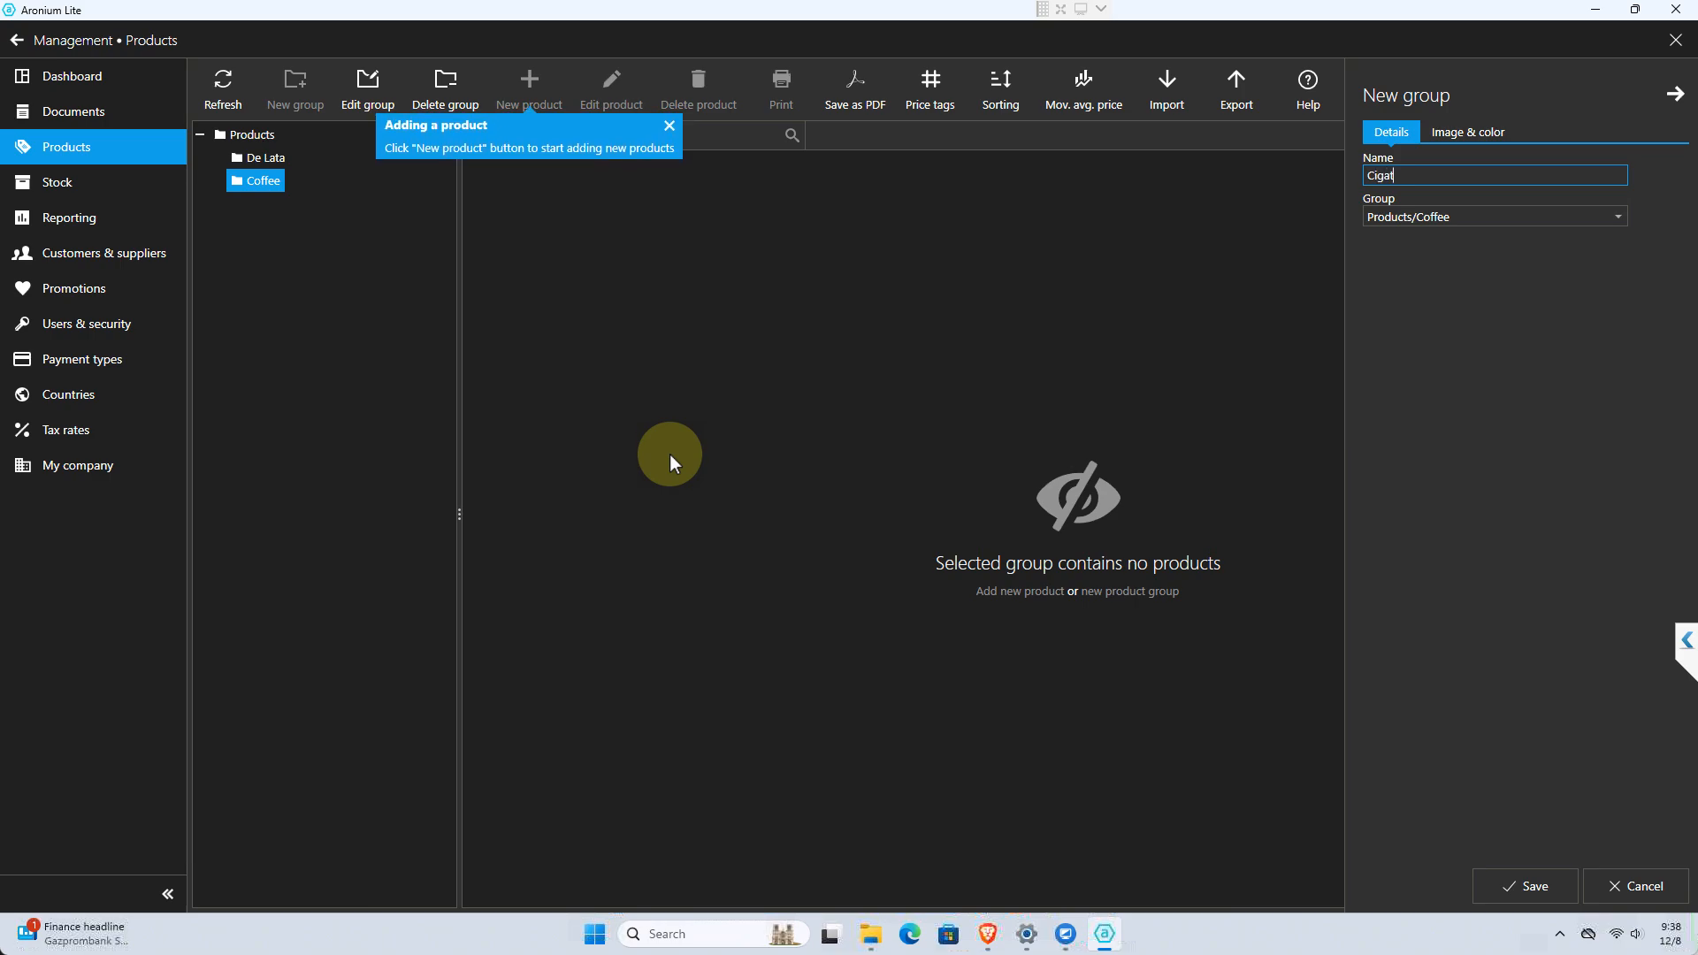
key("BackSpace")
key("BackSpace")
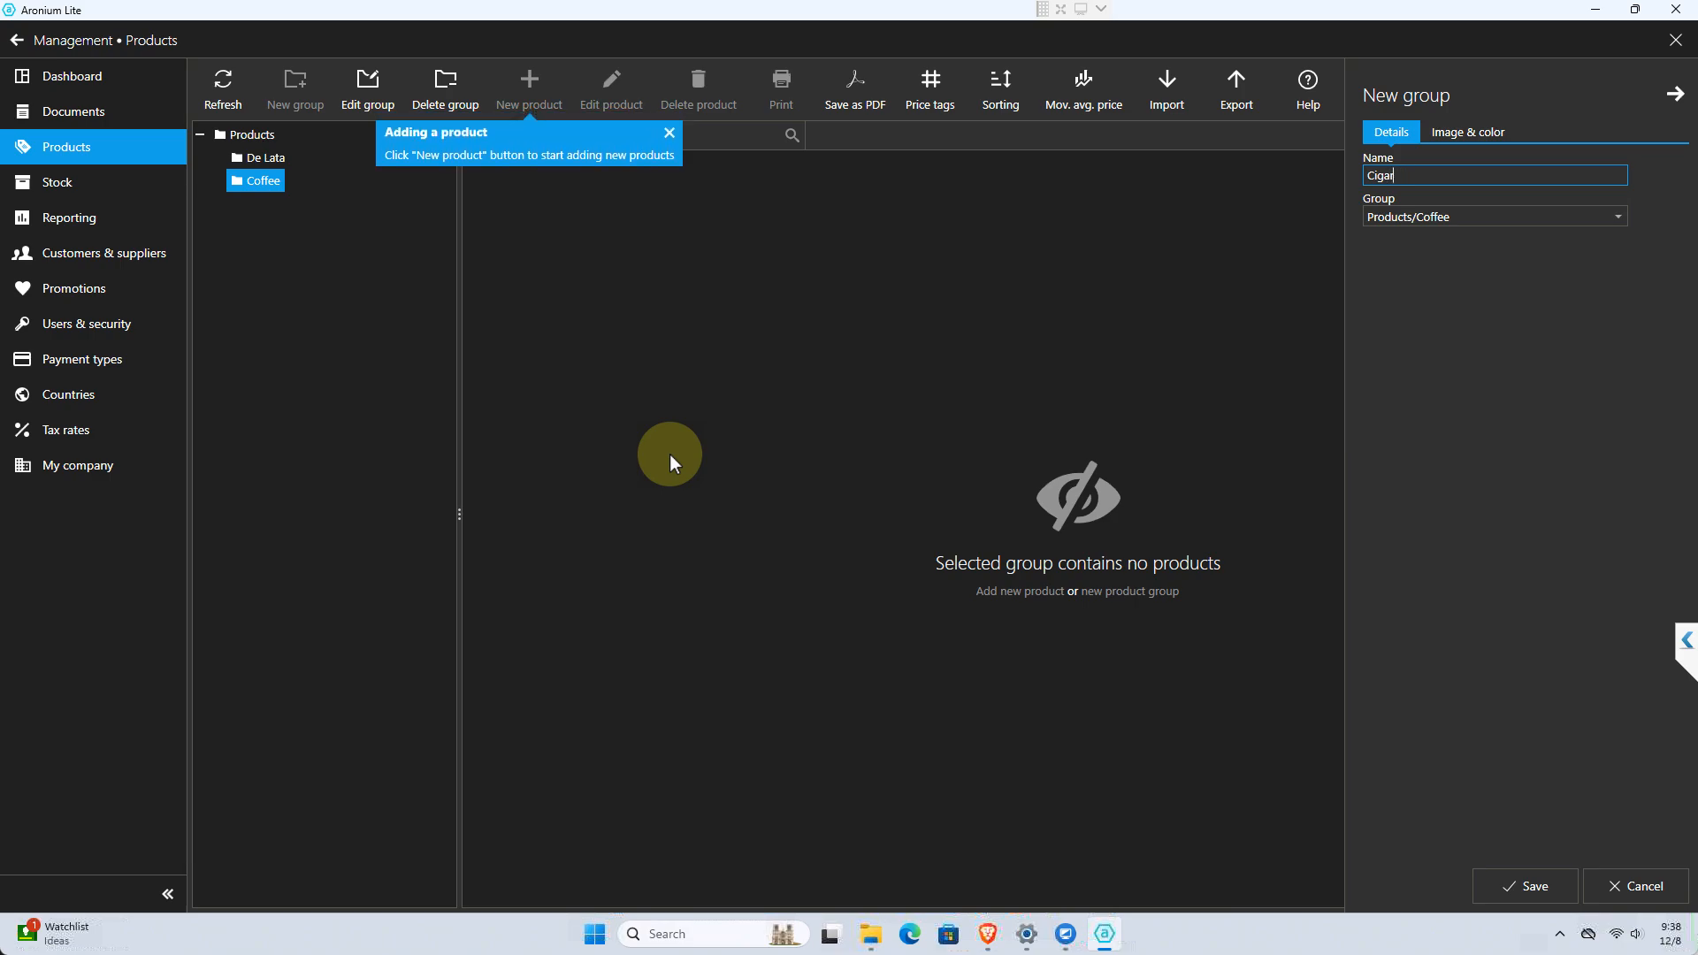
type("ettes")
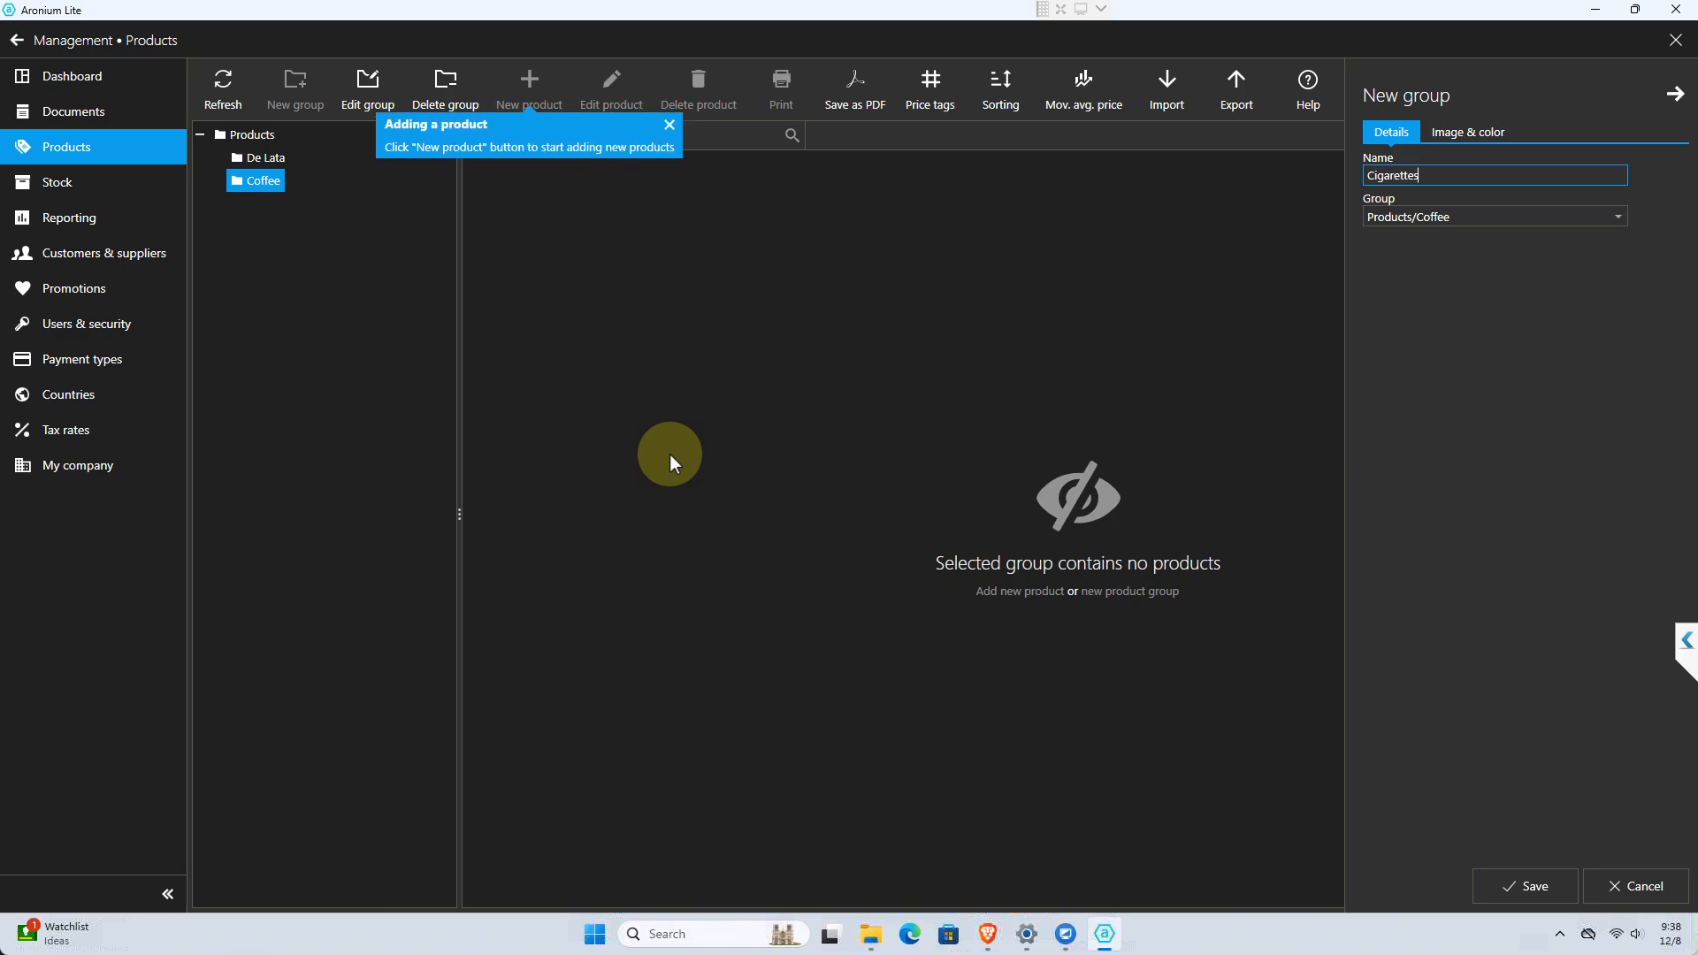
left_click(1445, 219)
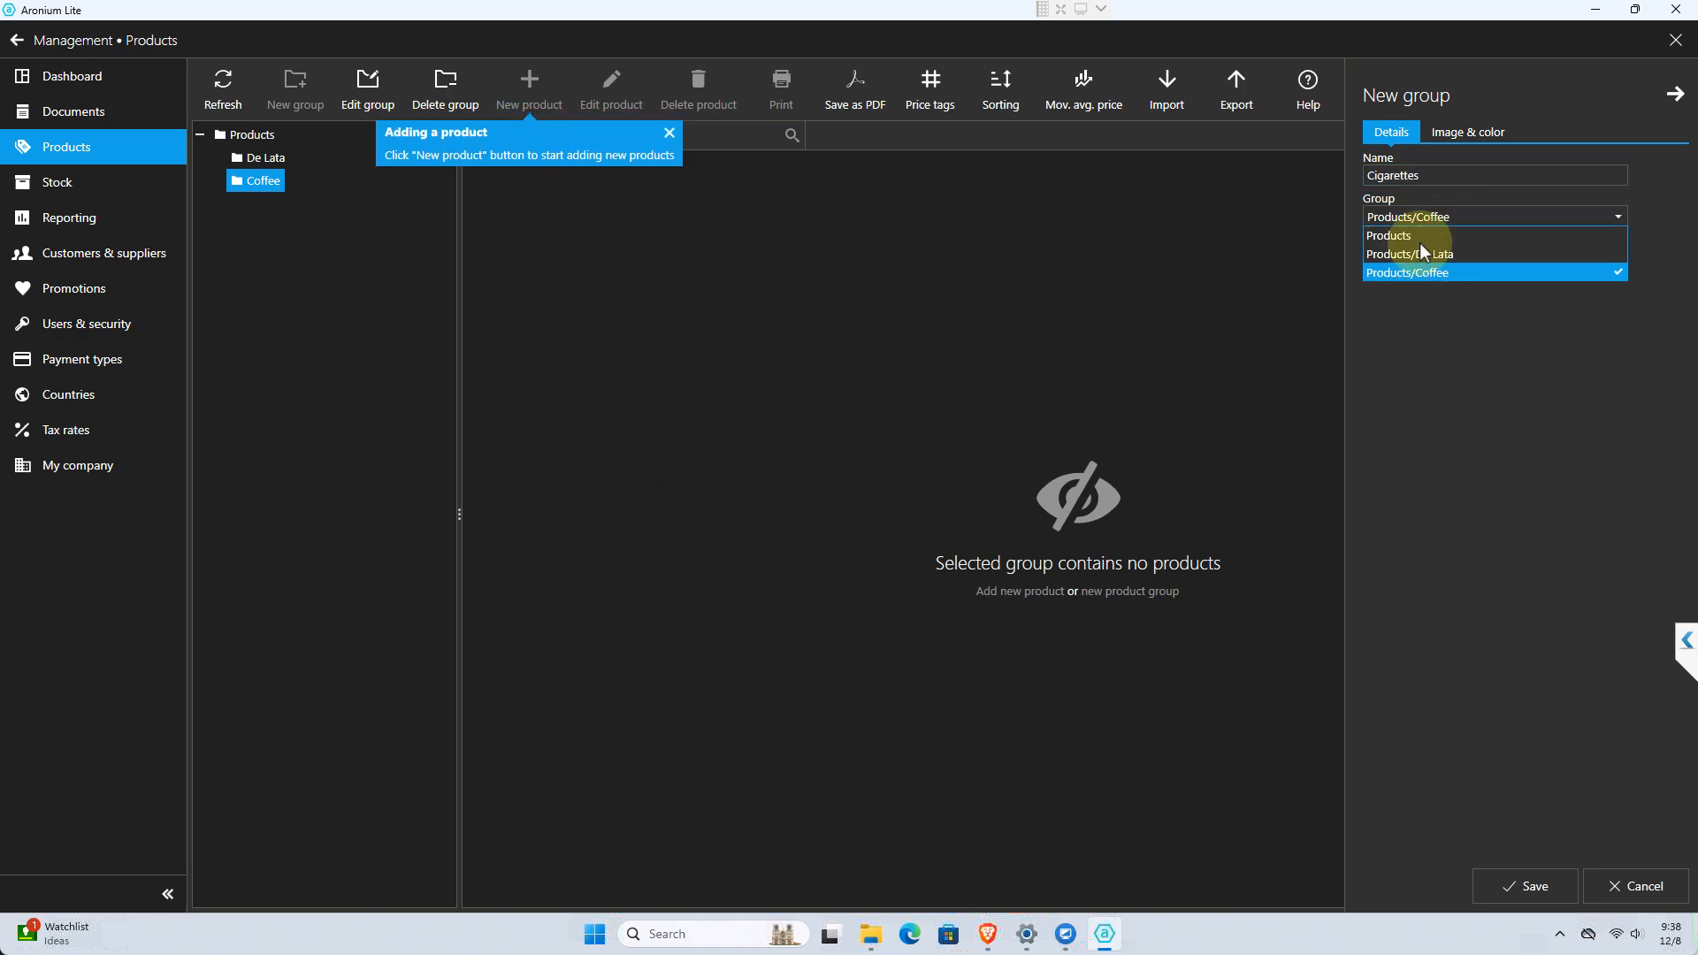
left_click(1419, 236)
left_click(1524, 889)
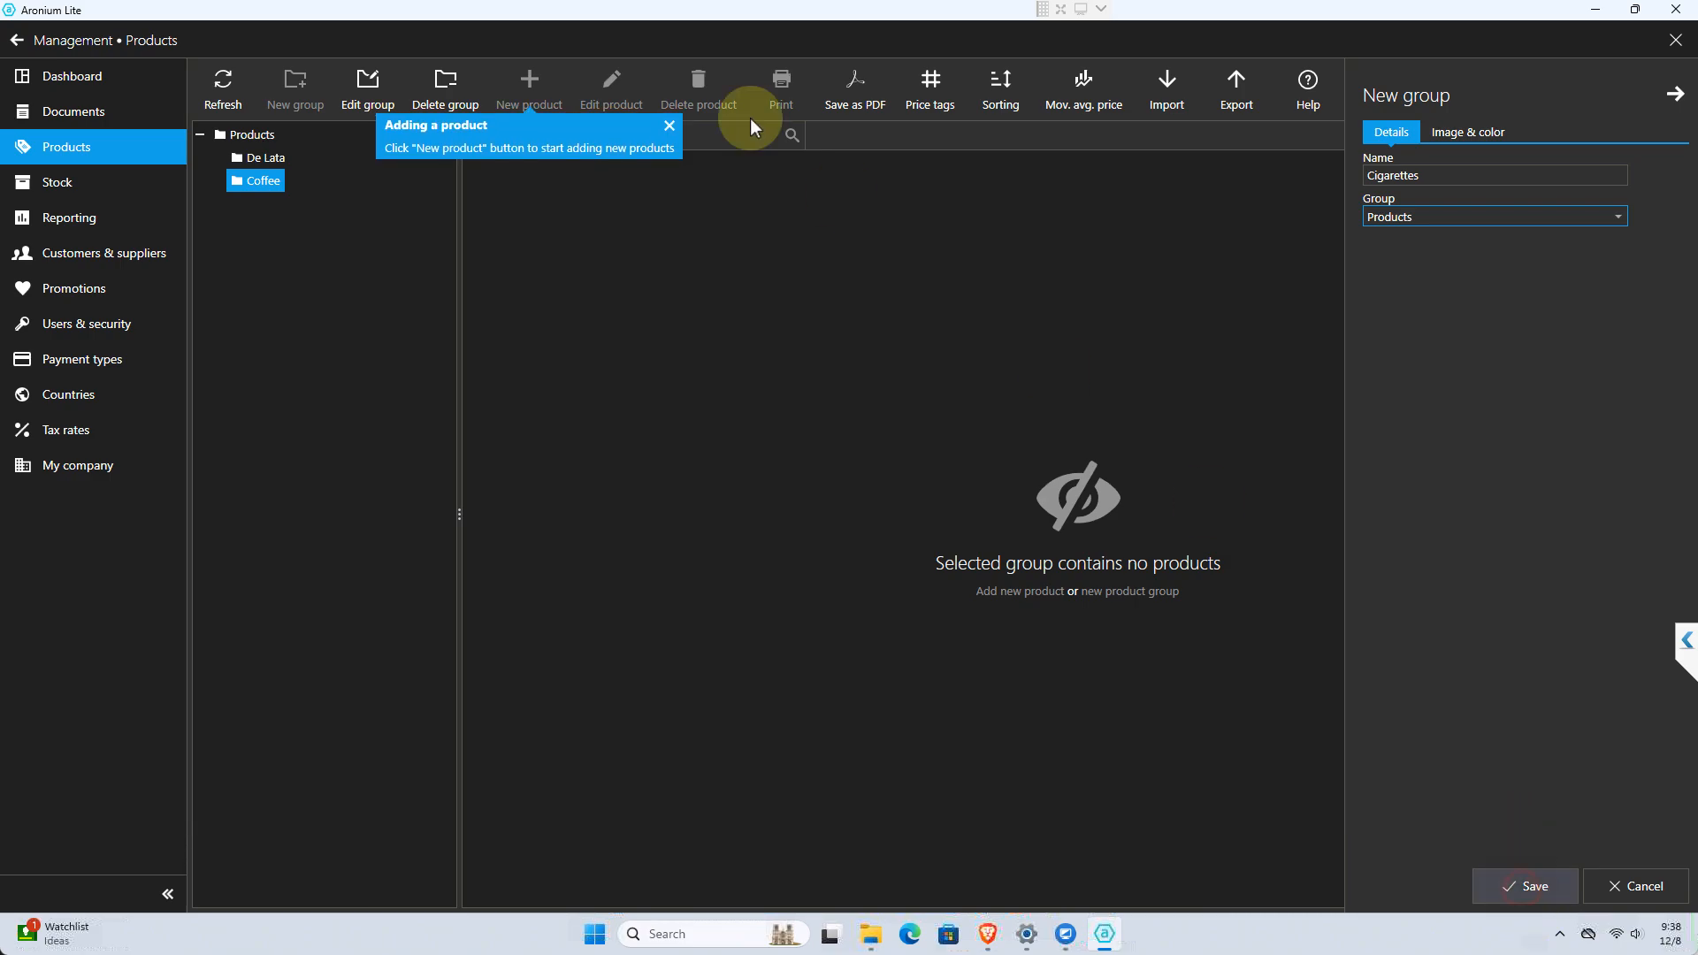
Create and save a product group named "Biscuits" with Products as its parent group
left_click(301, 95)
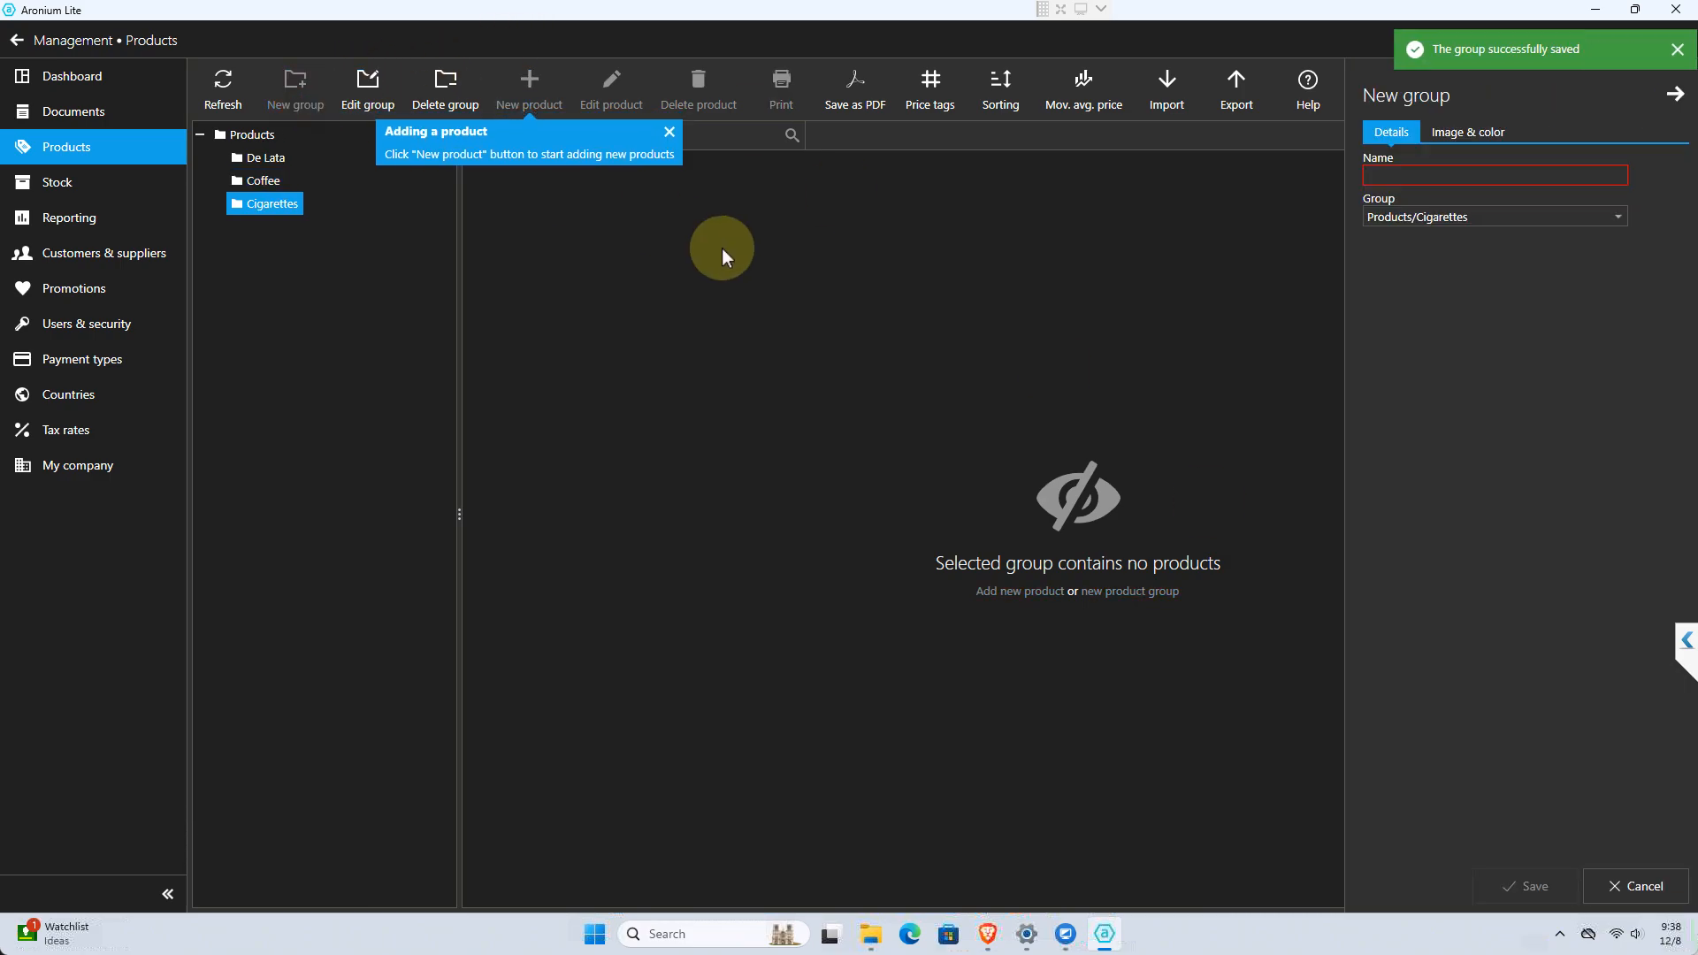
type("VV")
key("BackSpace")
key("BackSpace")
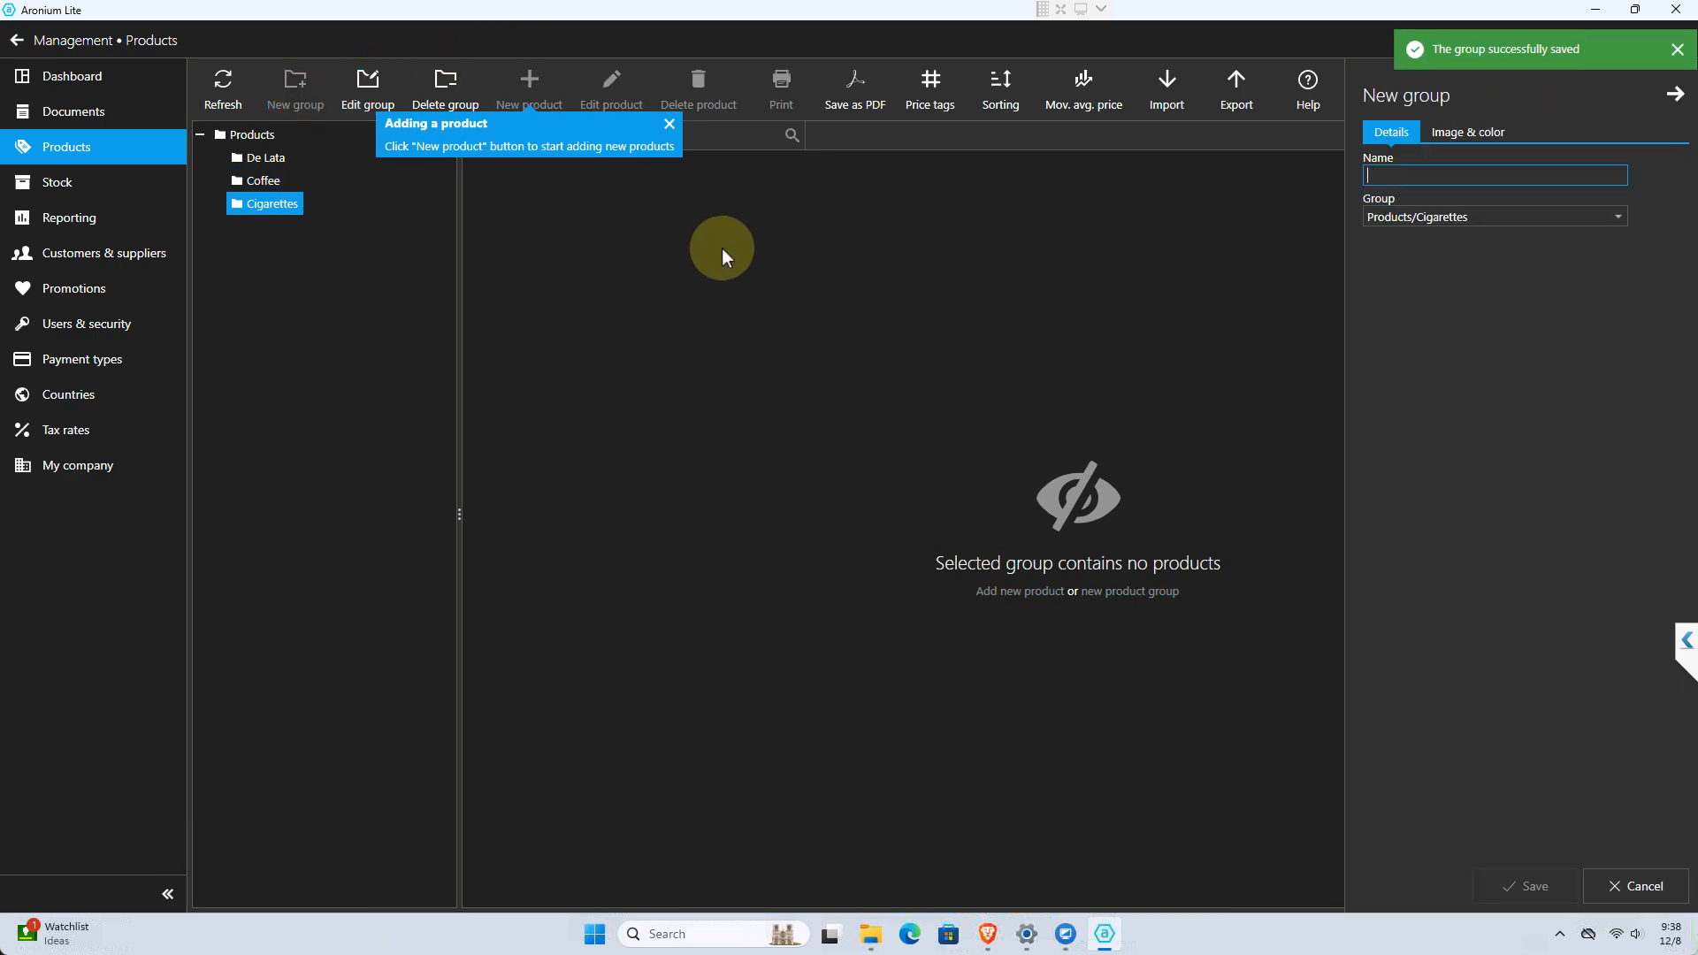
type("Biscuit")
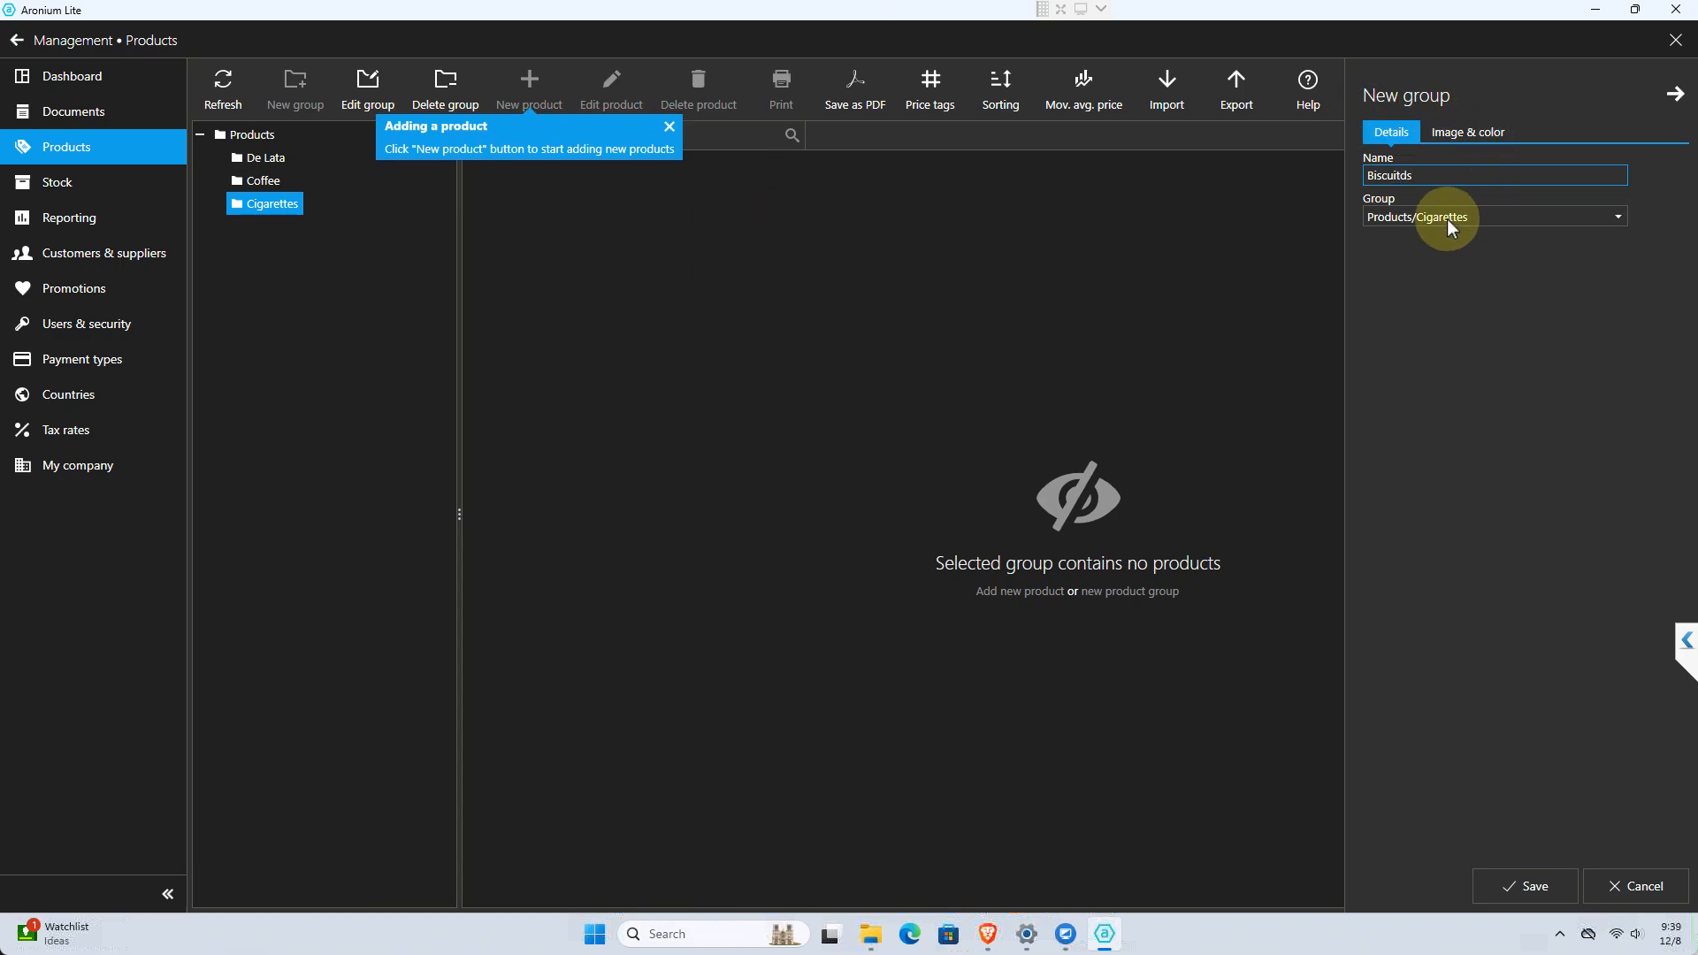
type("s")
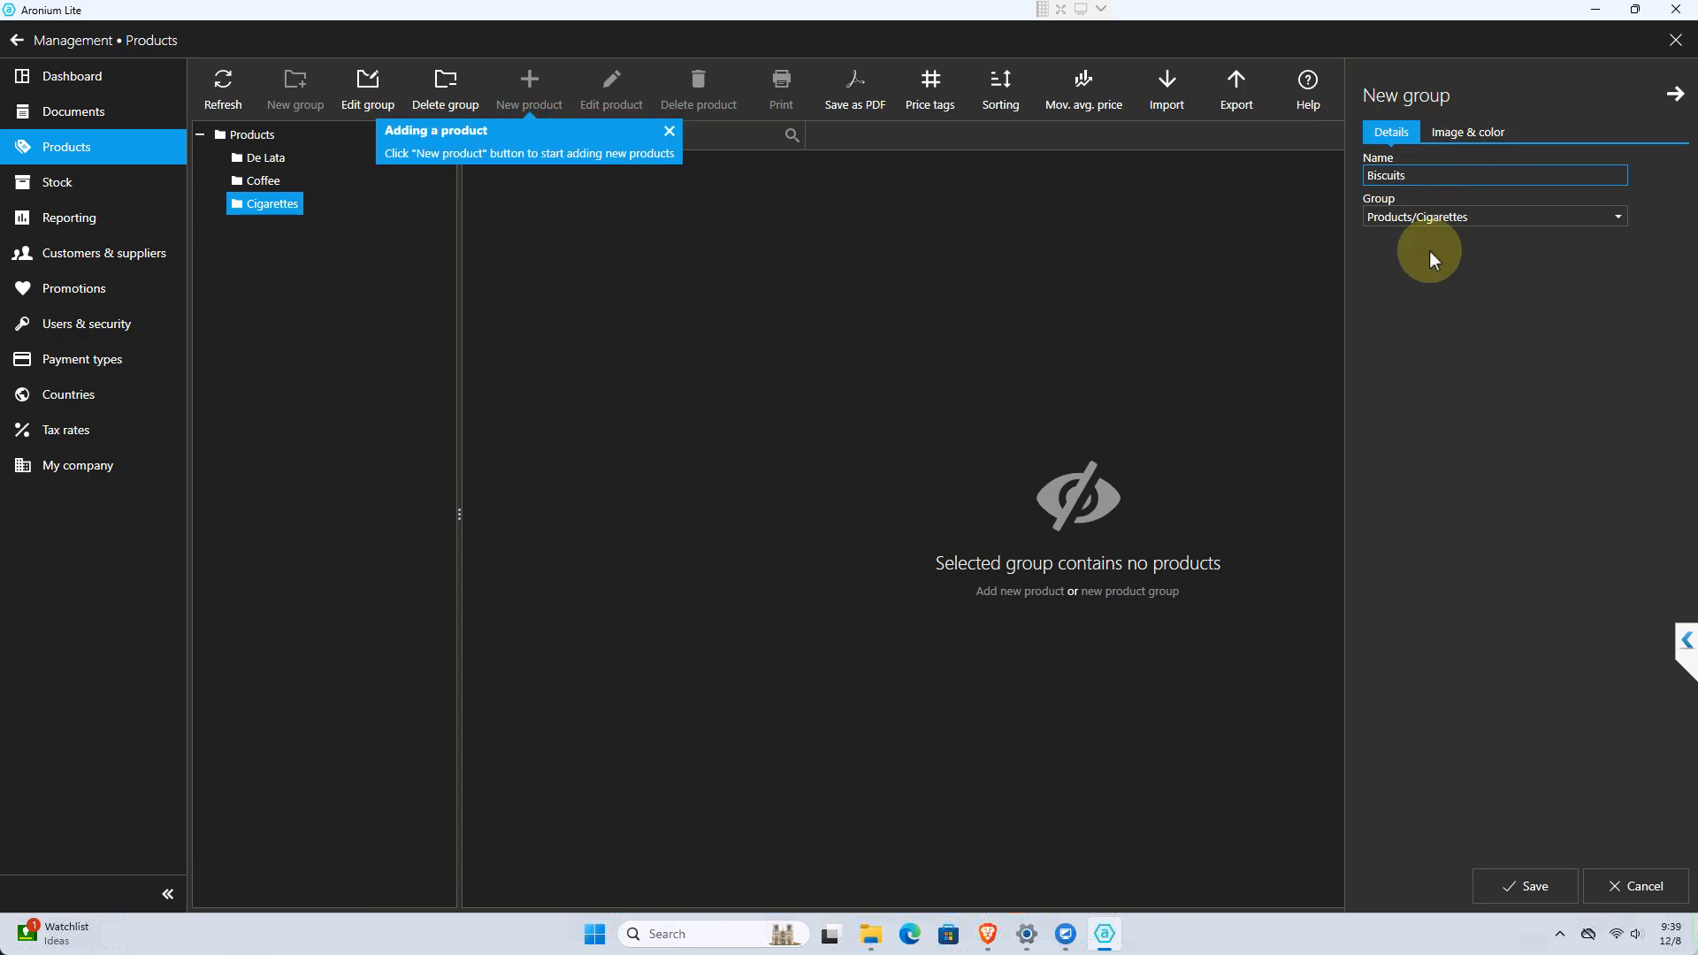
left_click(1447, 220)
left_click(1418, 237)
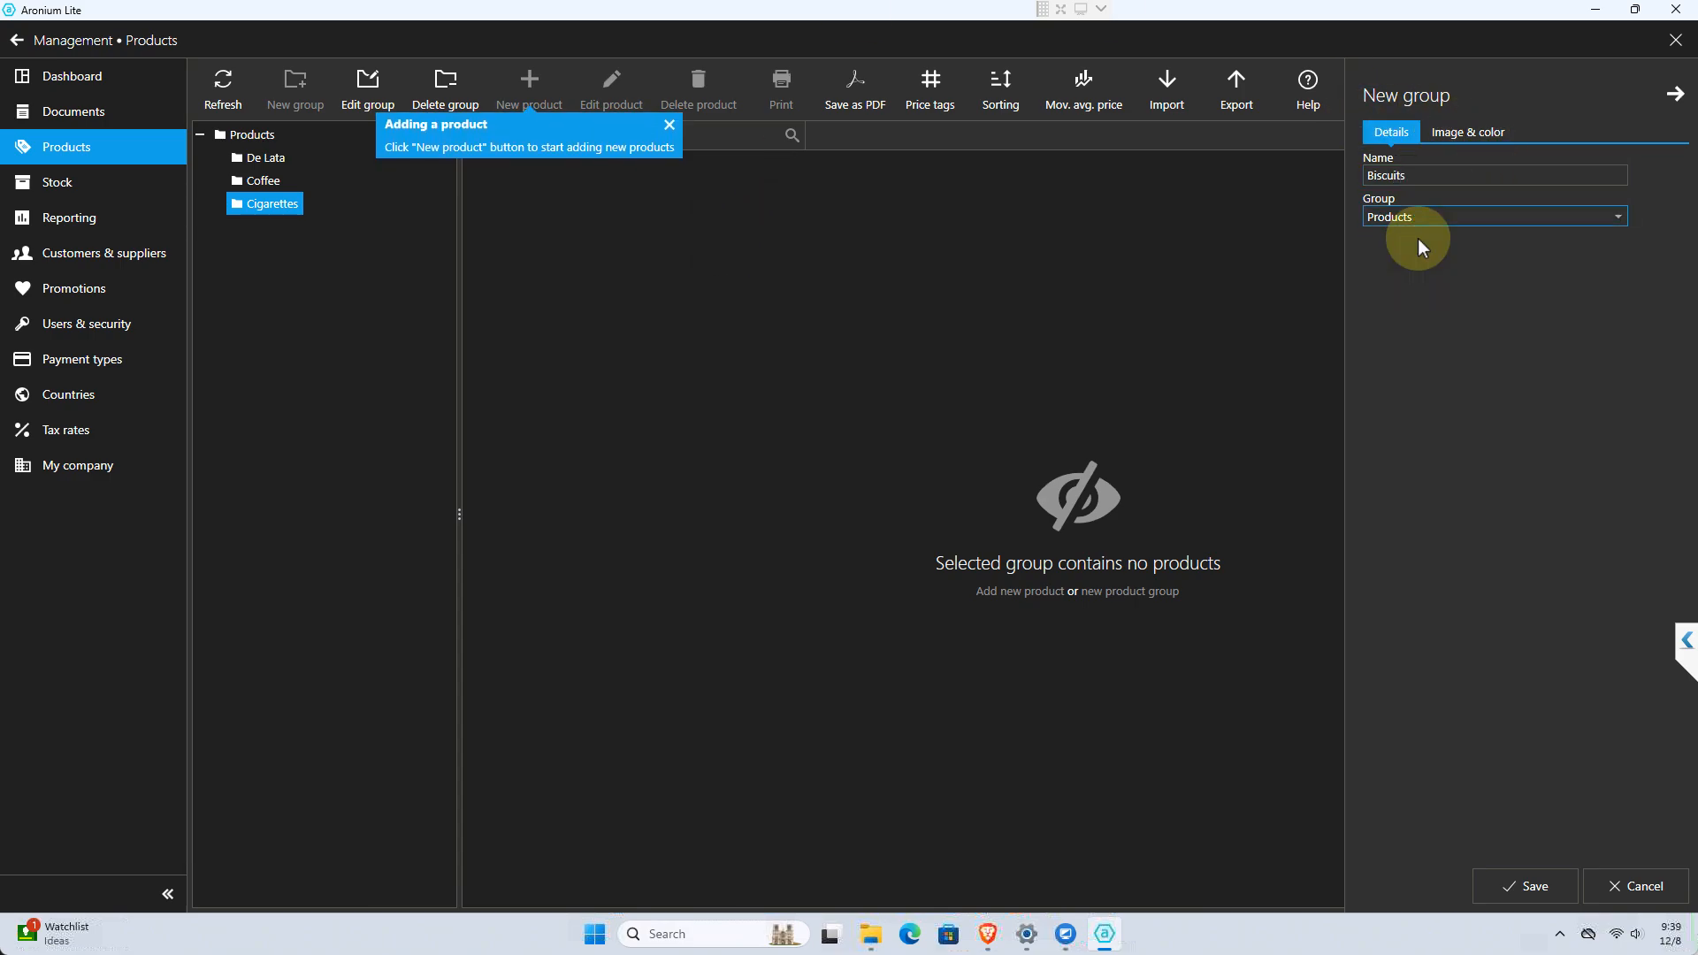
left_click(1525, 887)
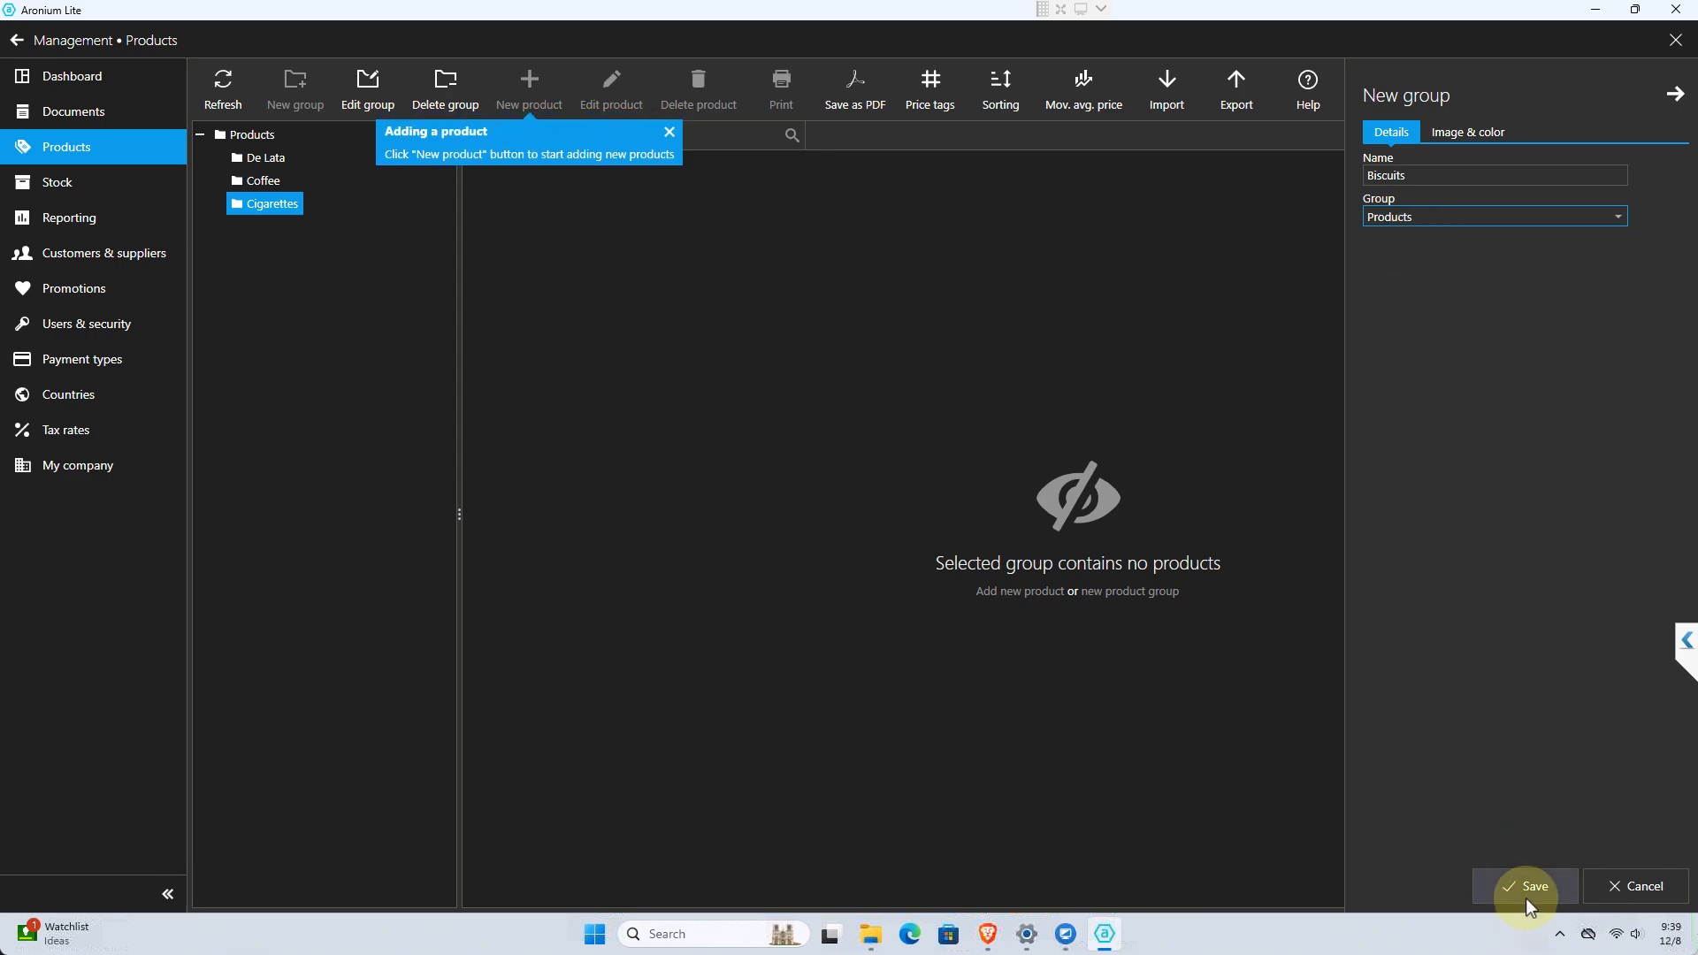
Create and save a product group named "Snacks" with Products as its parent group
left_click(296, 102)
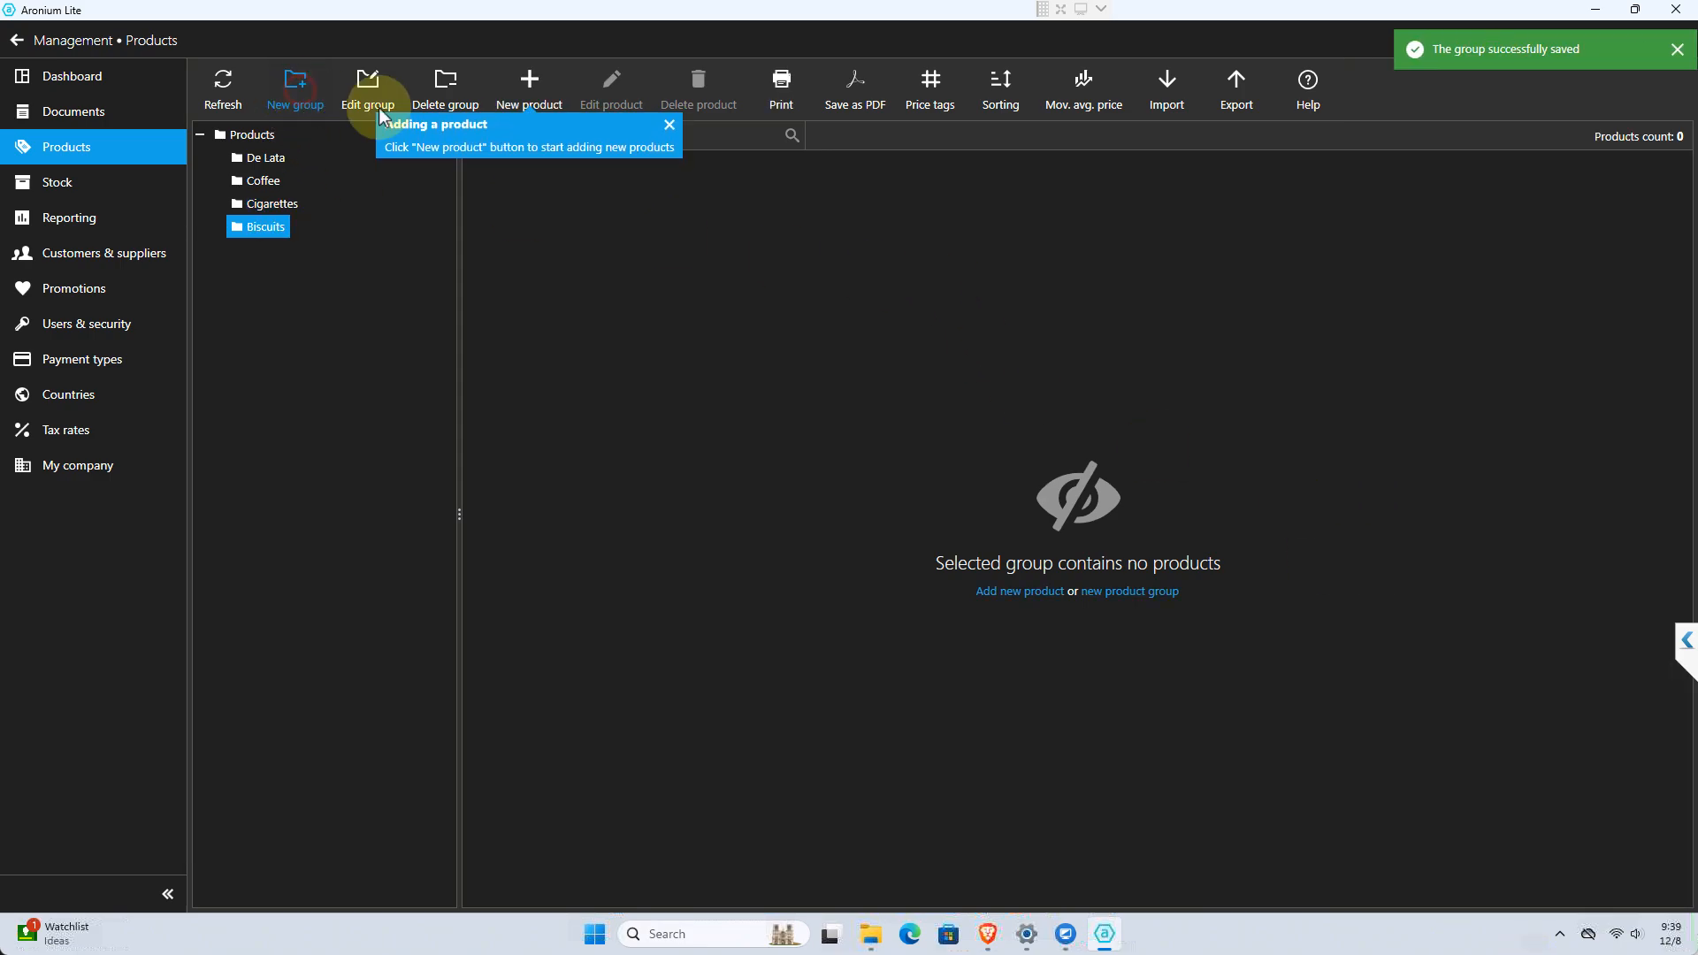
type("Sc")
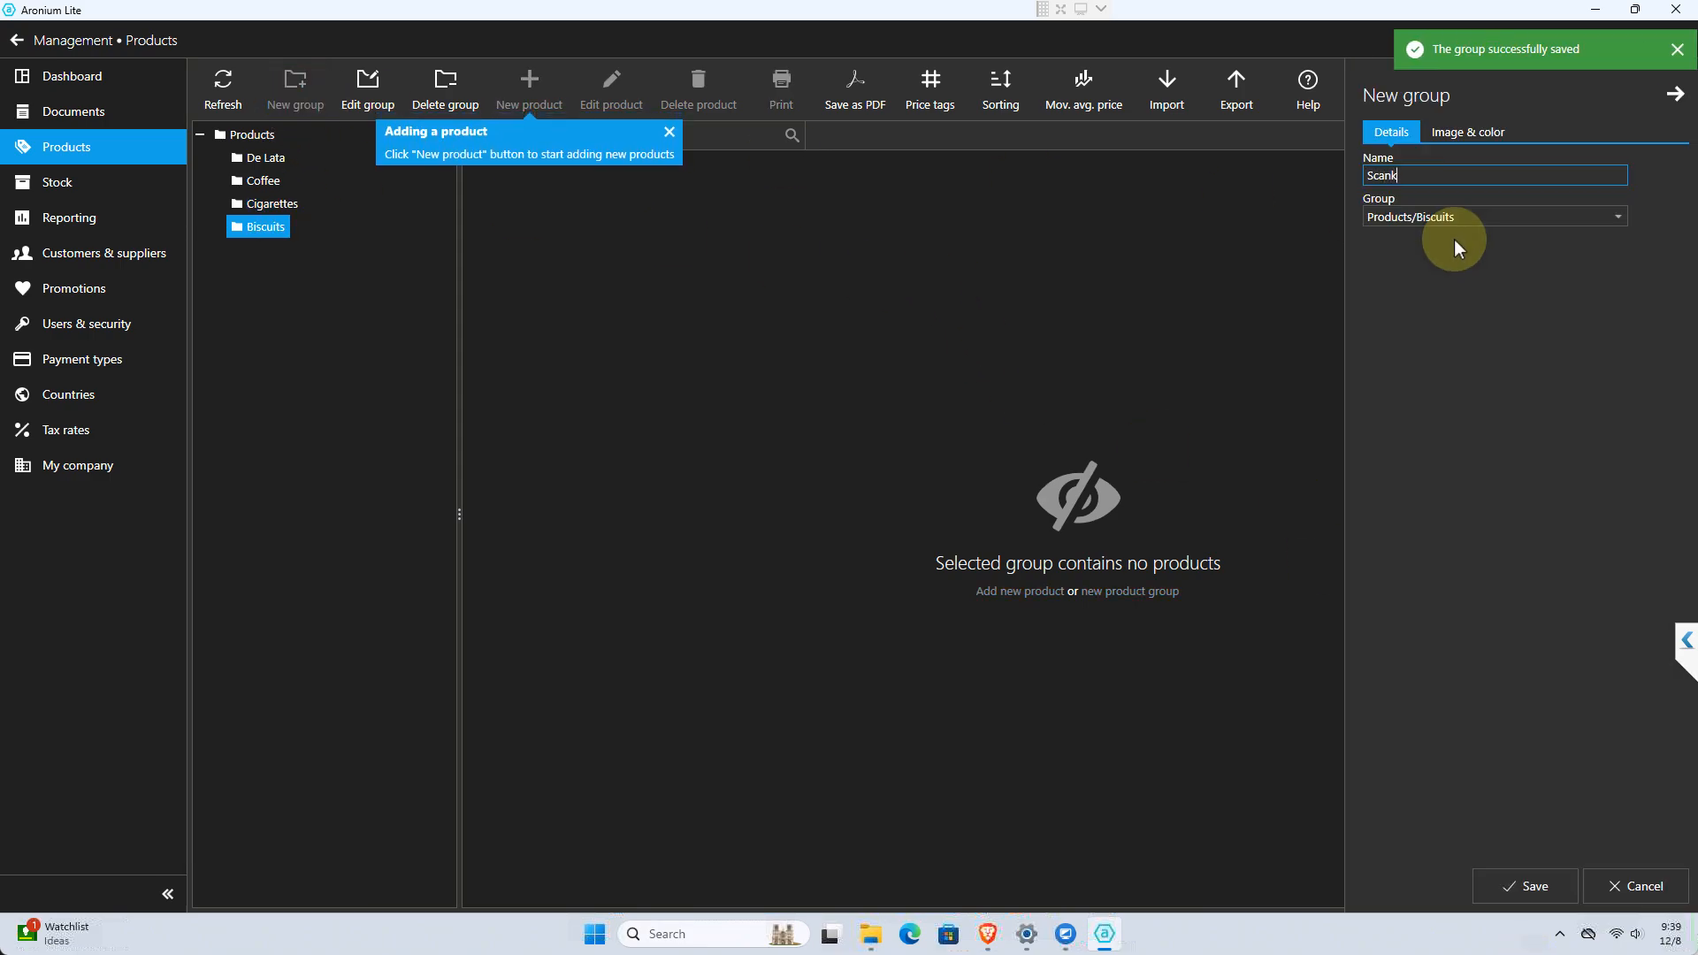
key("BackSpace")
type("nacks")
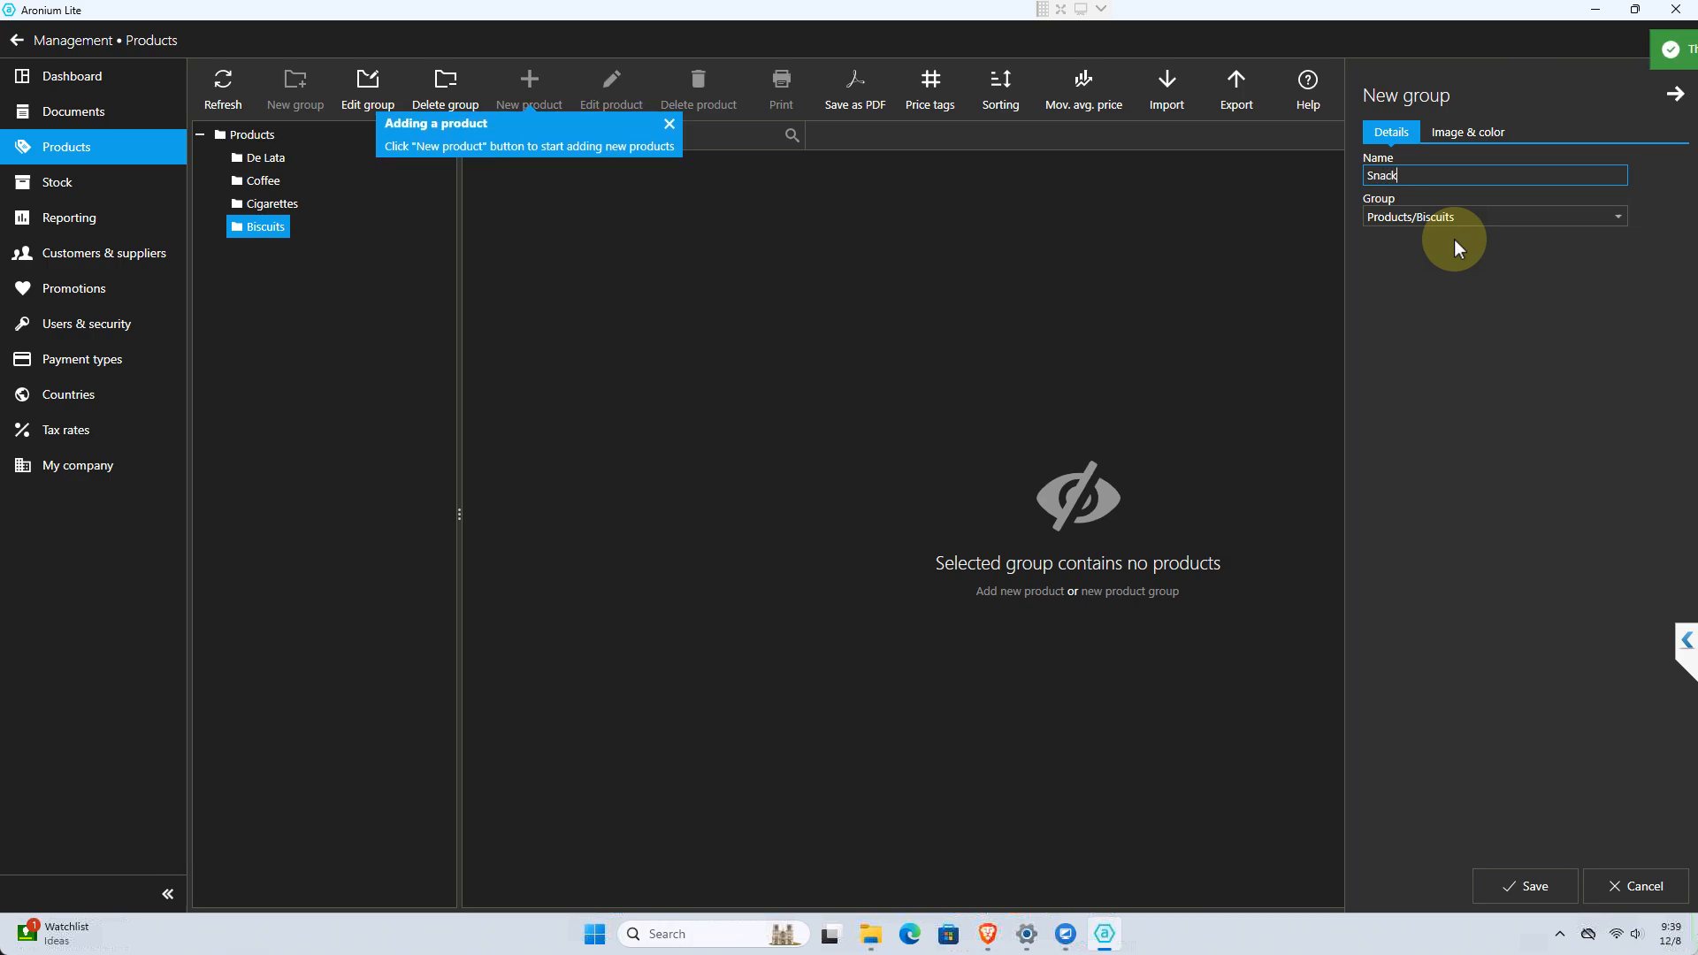
left_click(1447, 219)
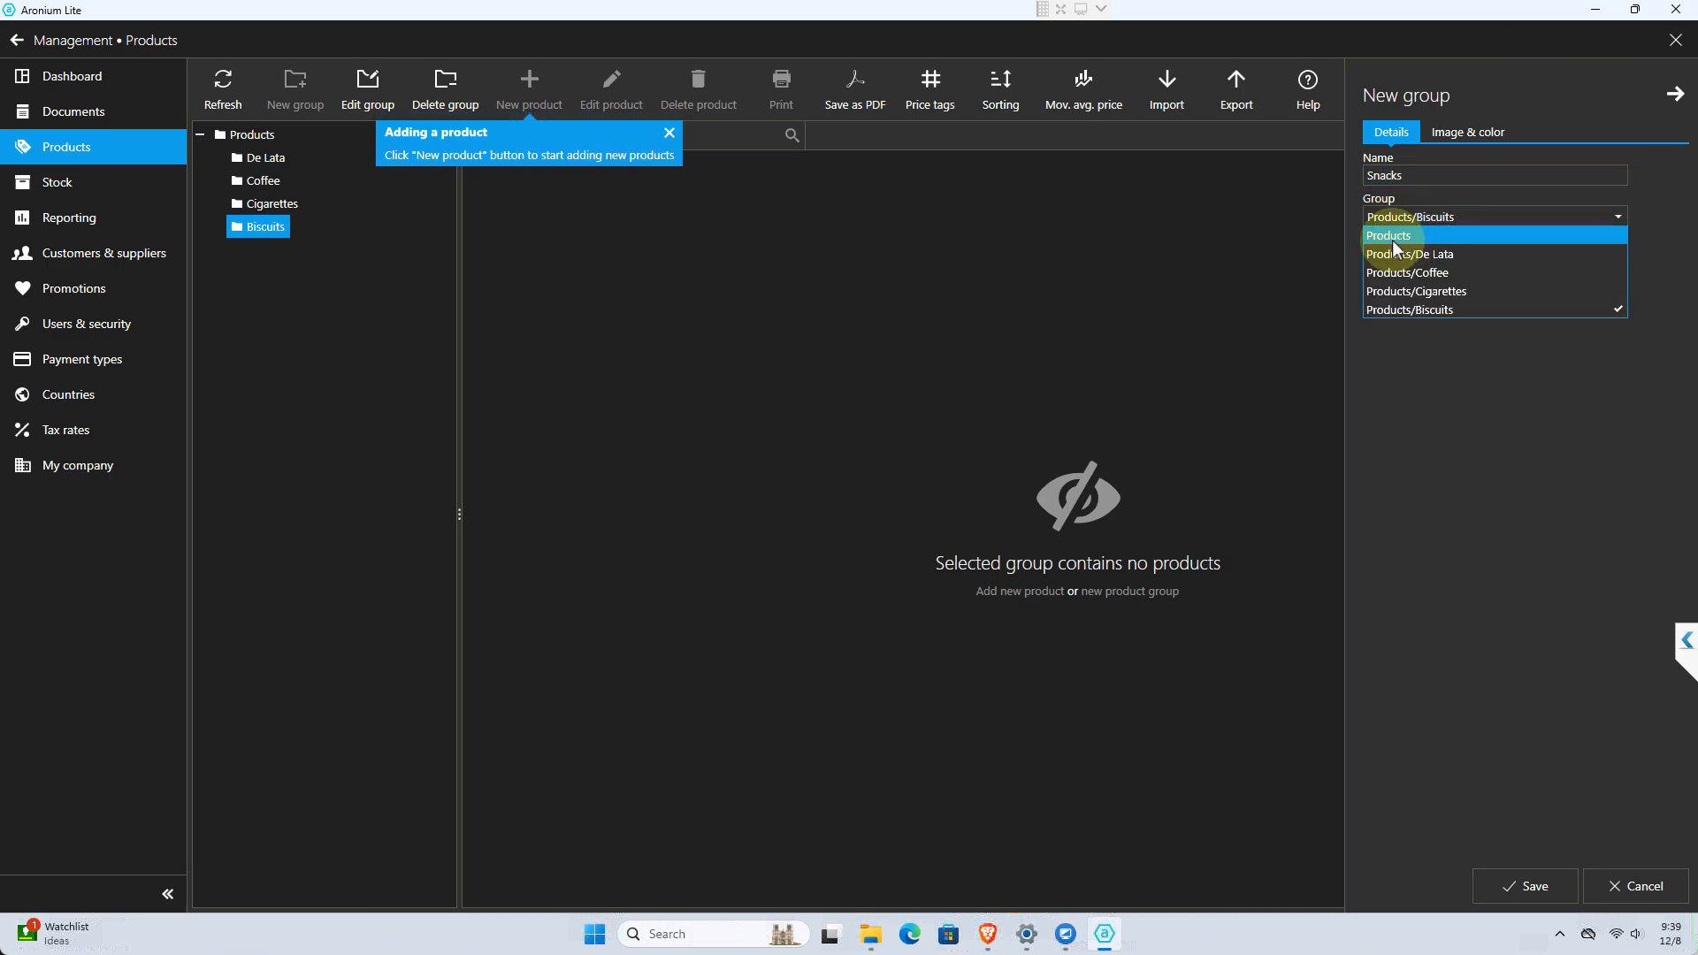
left_click(1392, 240)
left_click(1521, 884)
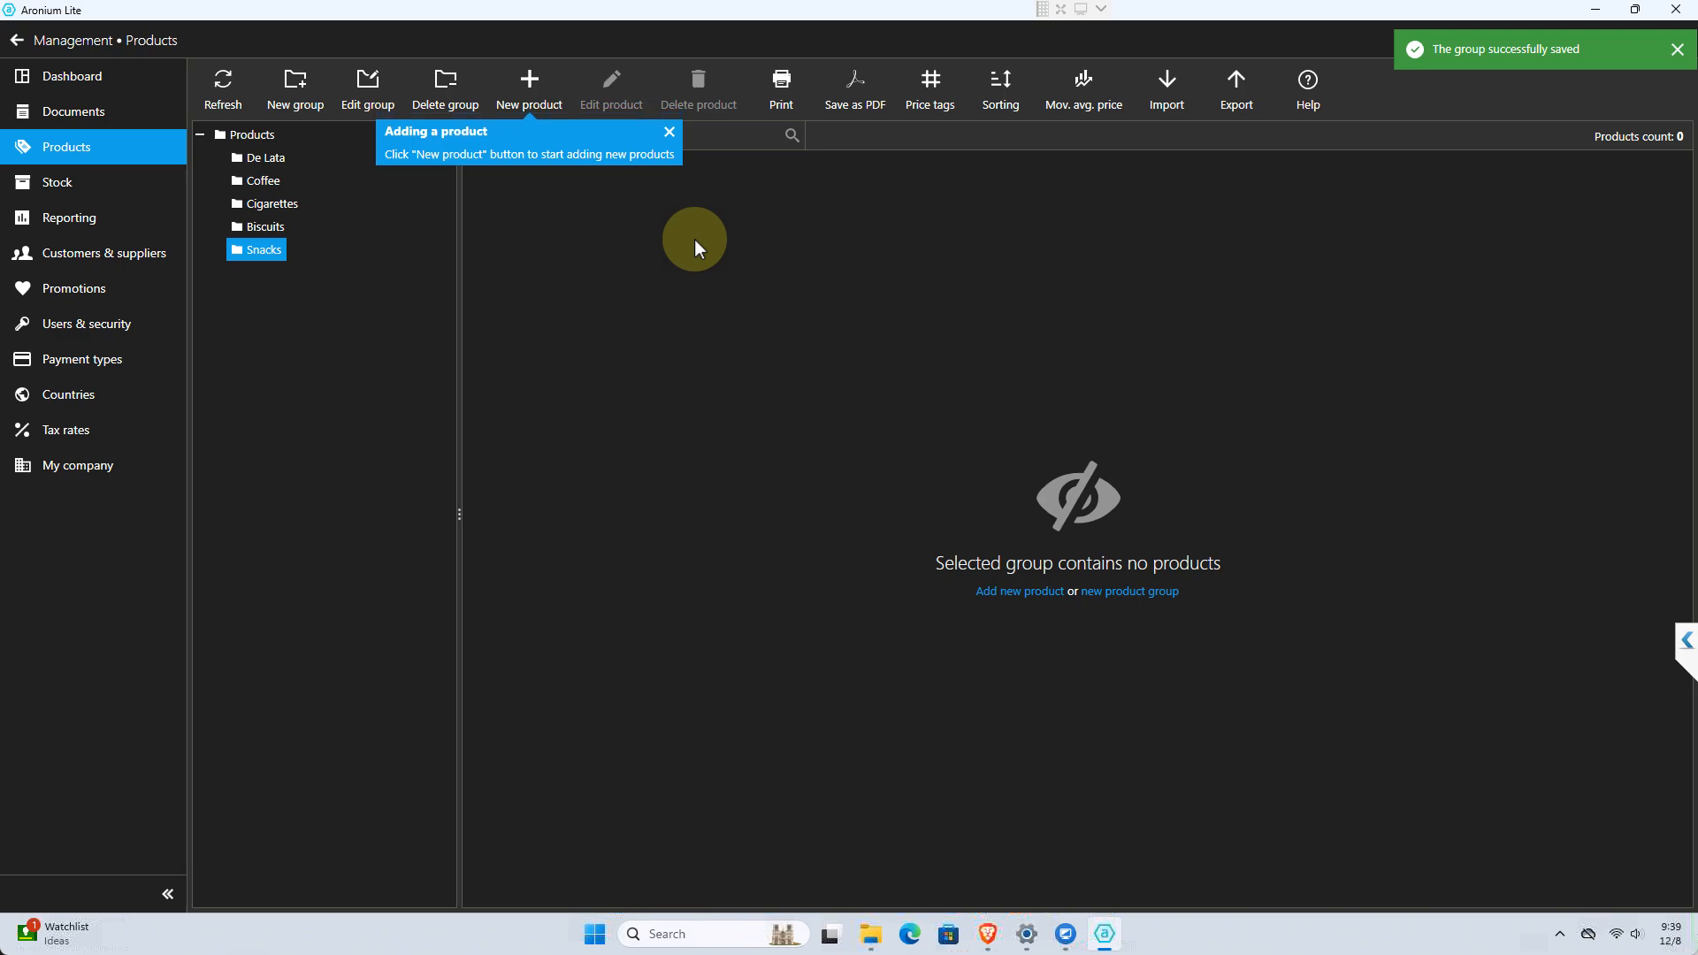
left_click(263, 160)
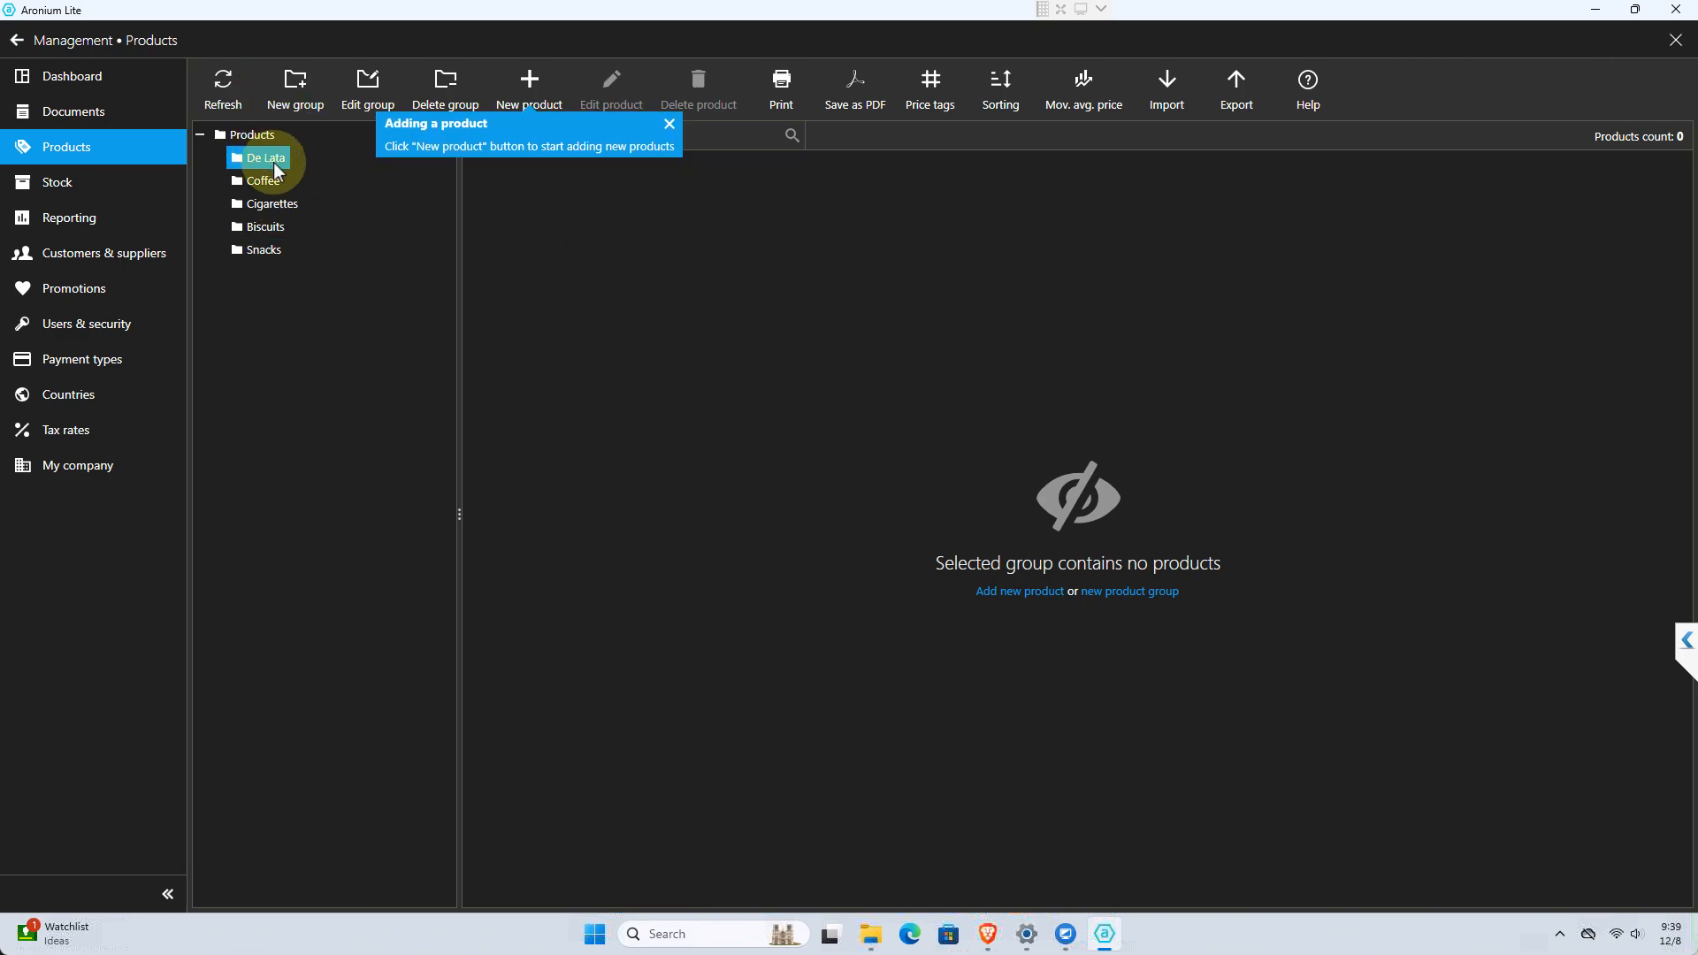
left_click(1027, 598)
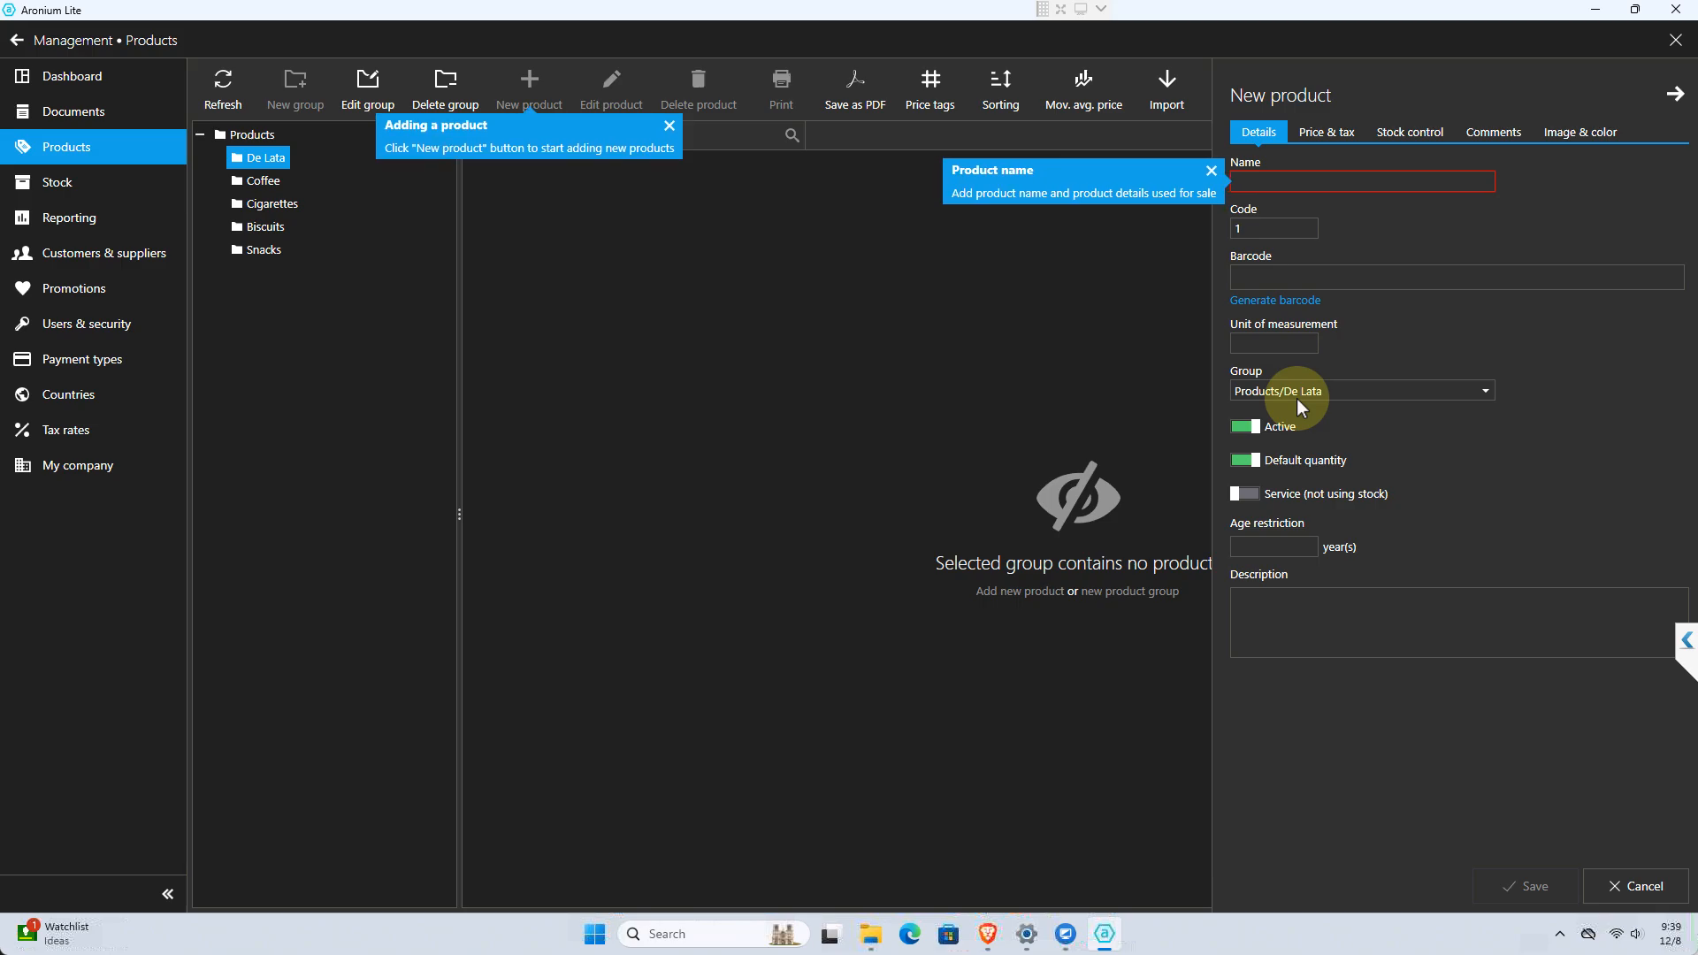
left_click(842, 438)
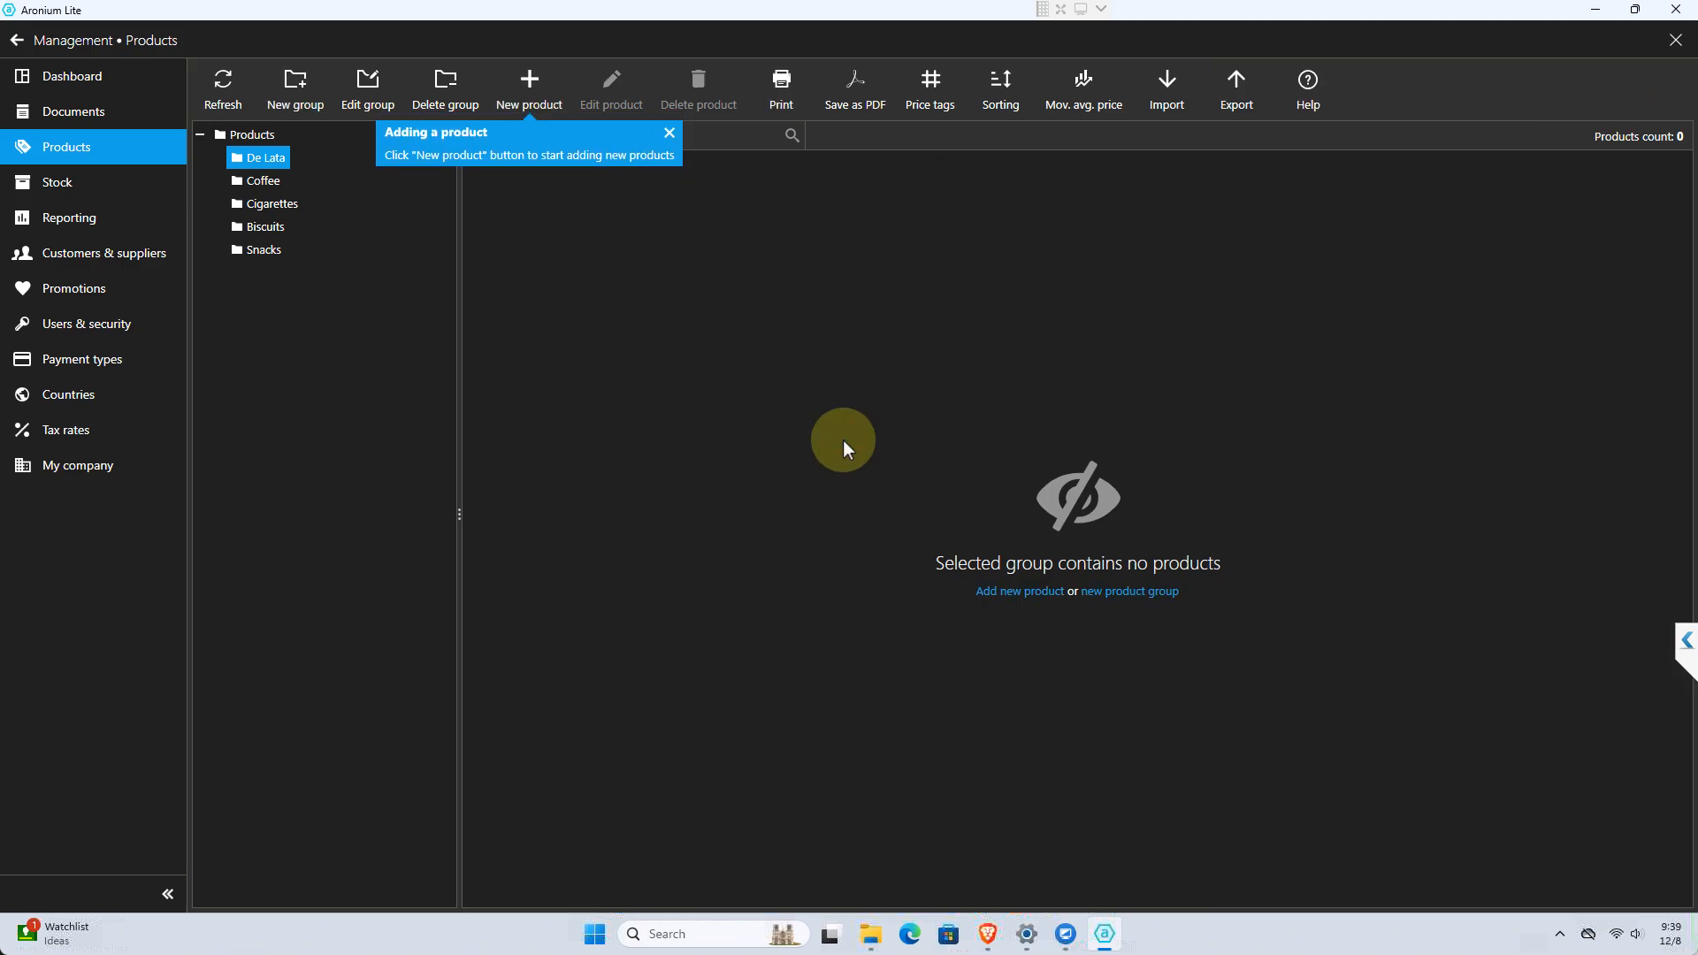
left_click(246, 138)
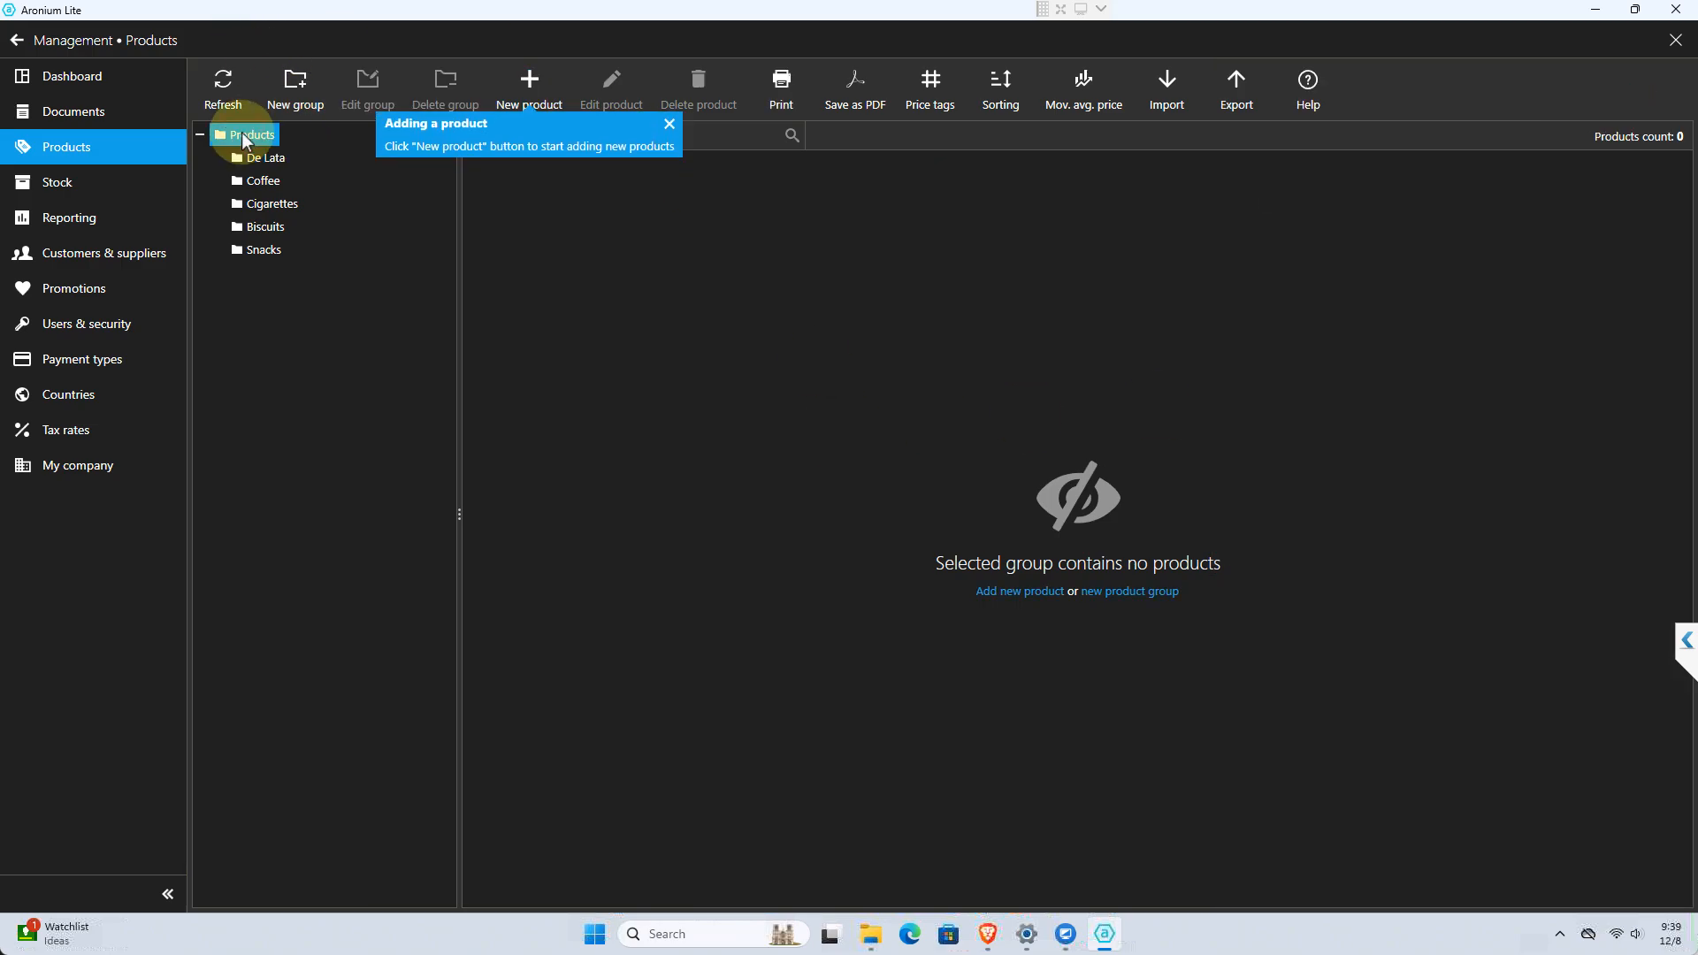
left_click(520, 95)
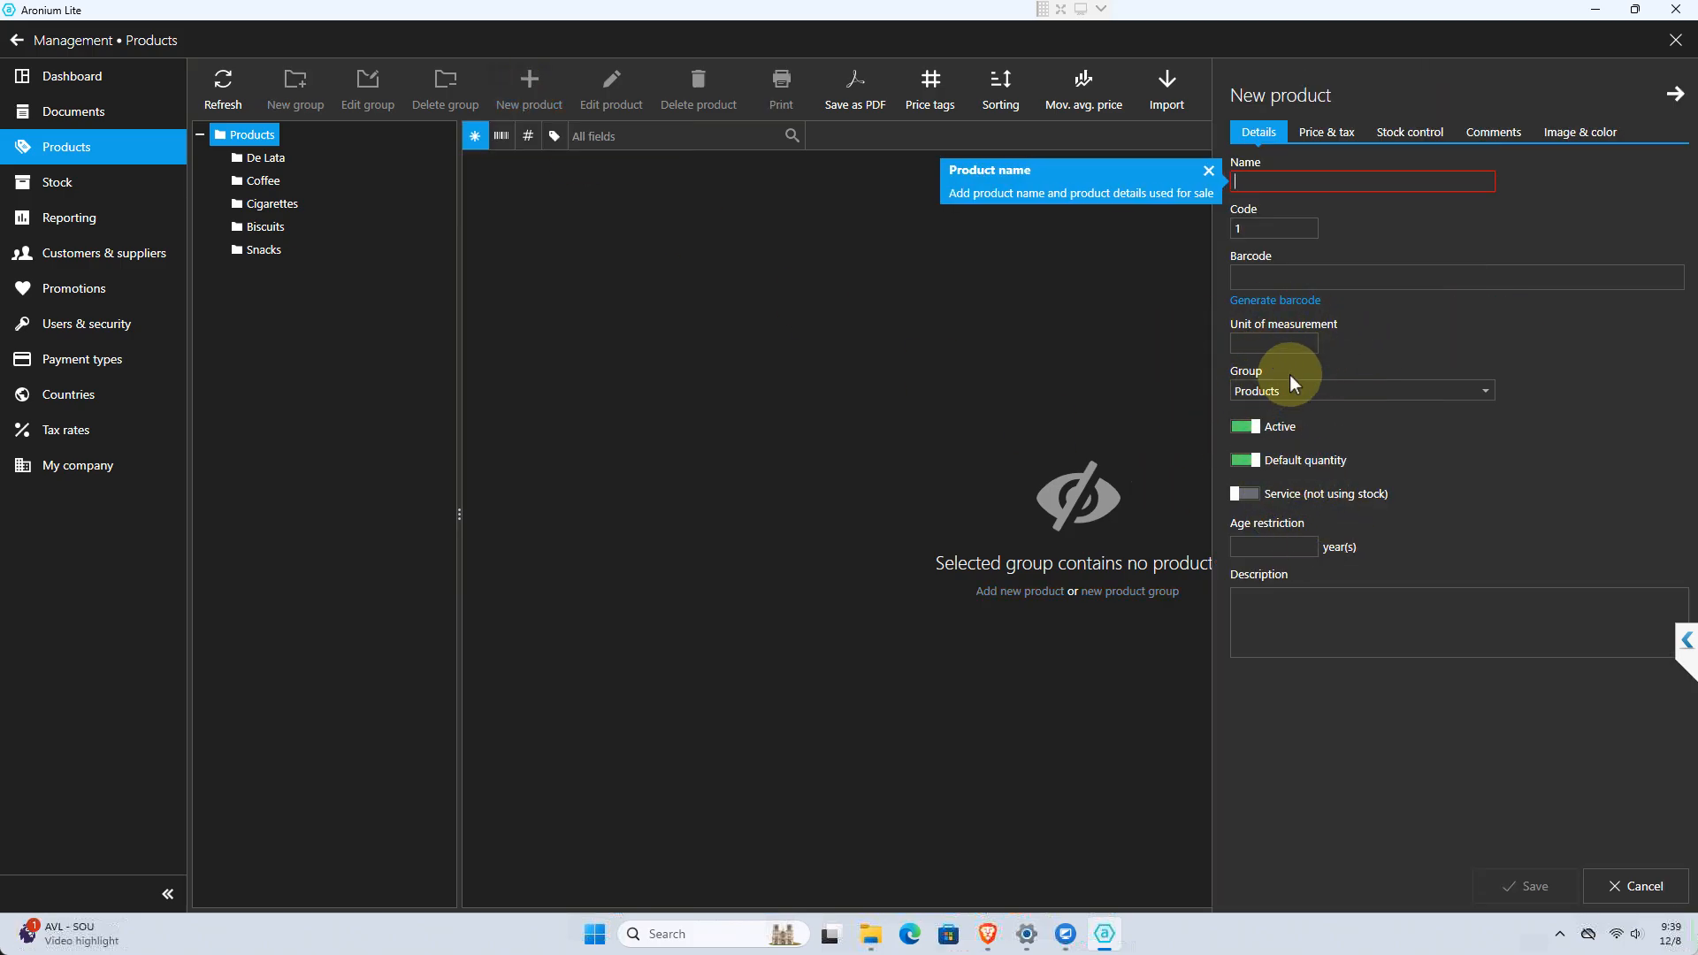
left_click(1315, 404)
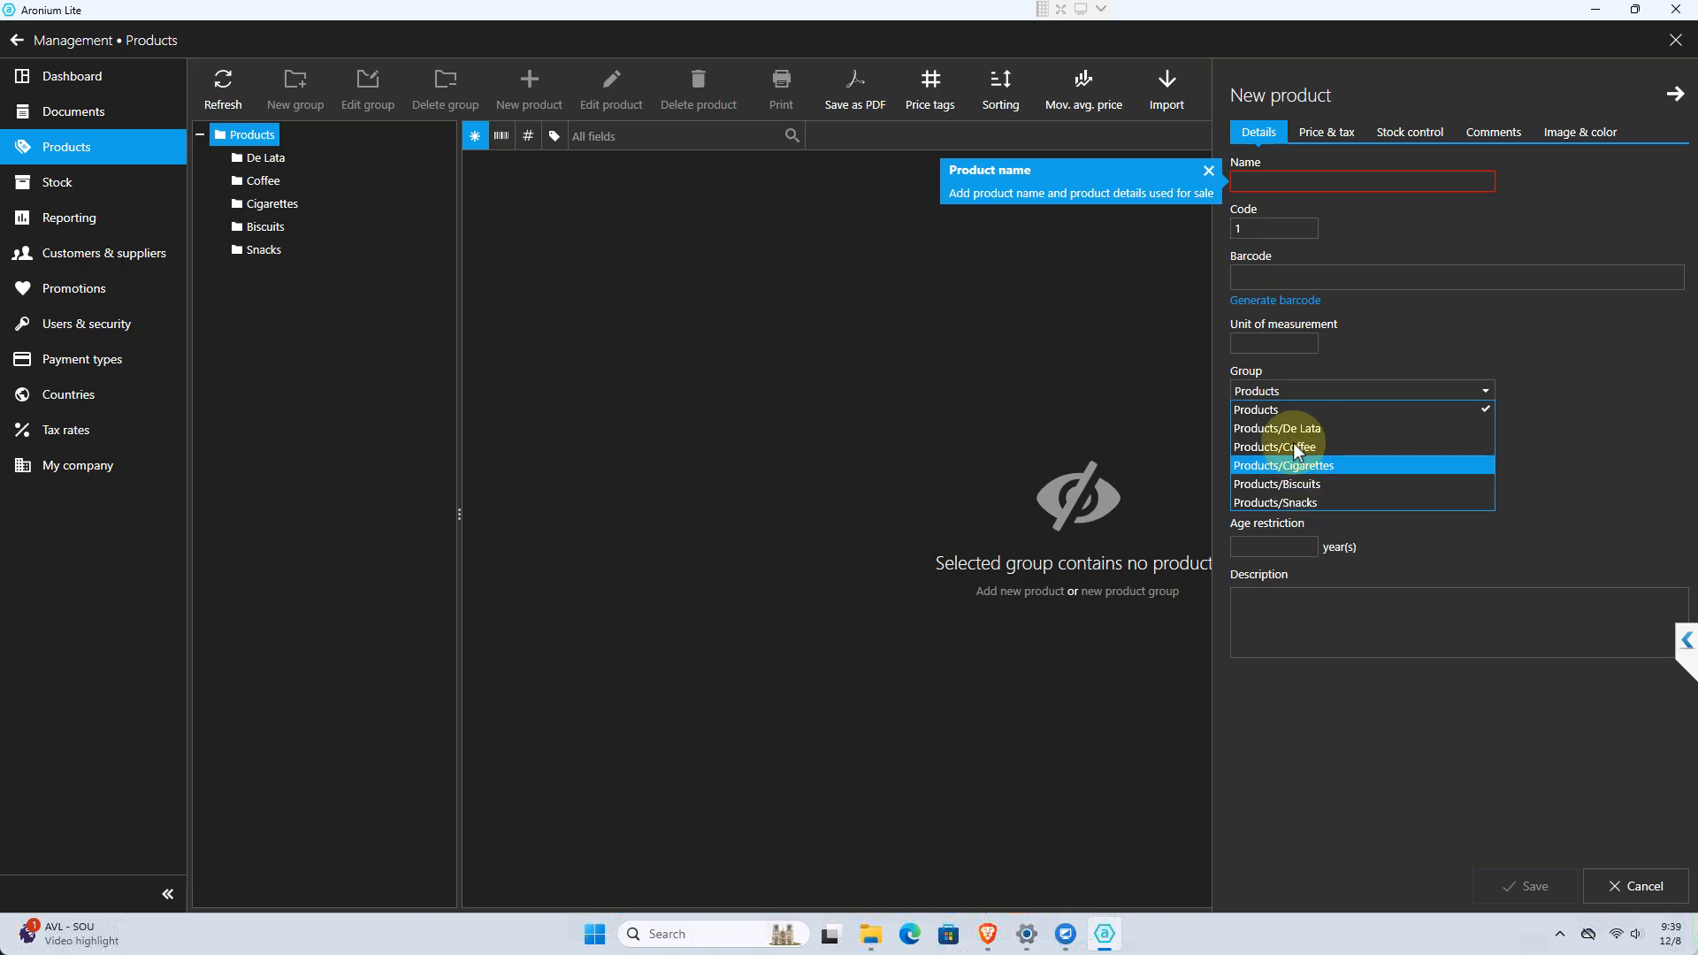
left_click(260, 160)
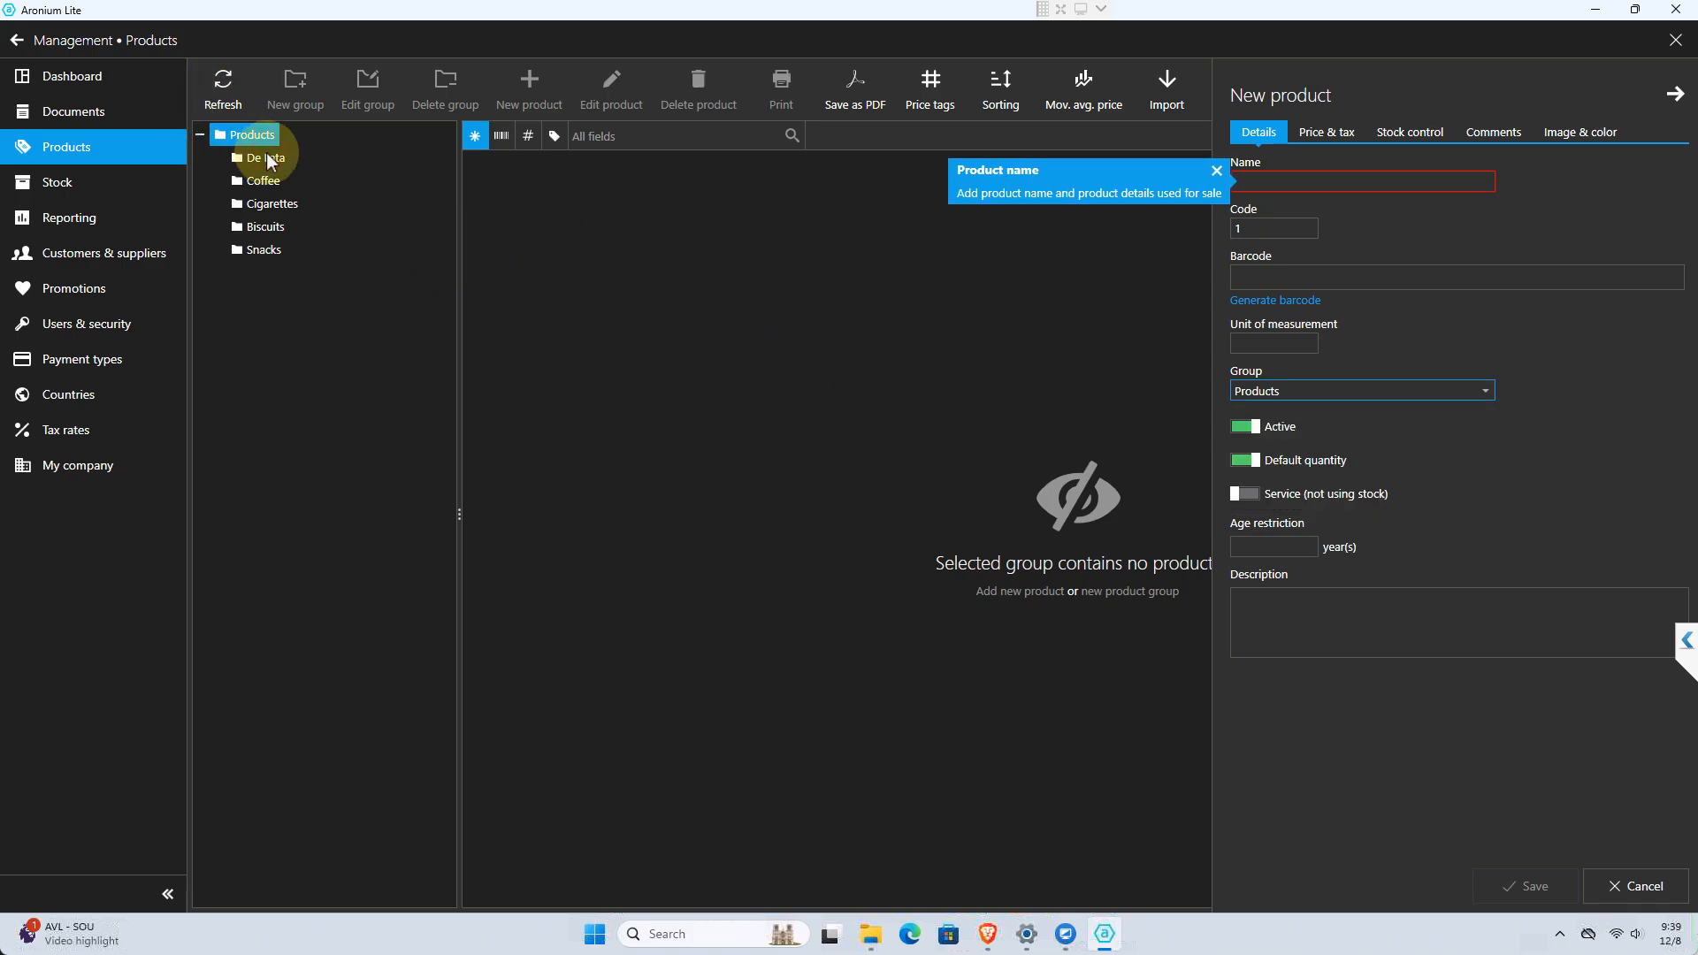
Start a new product in the De Lata group and name it "555 Sardines Green Small"
left_click(267, 156)
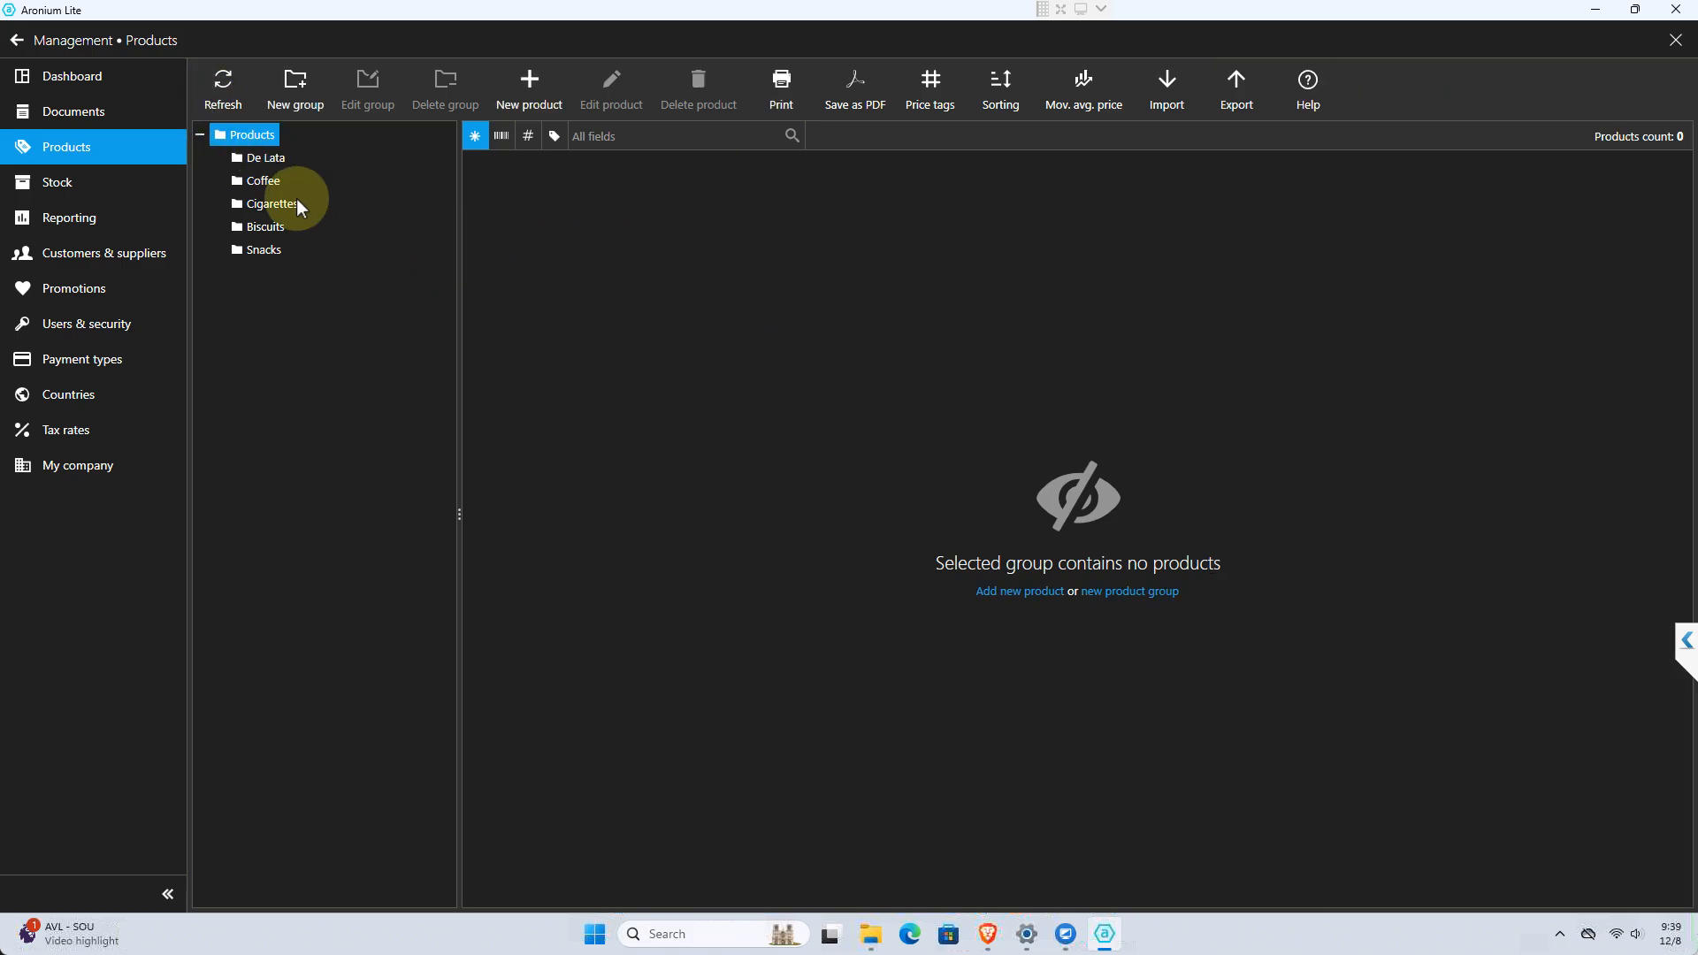
left_click(533, 84)
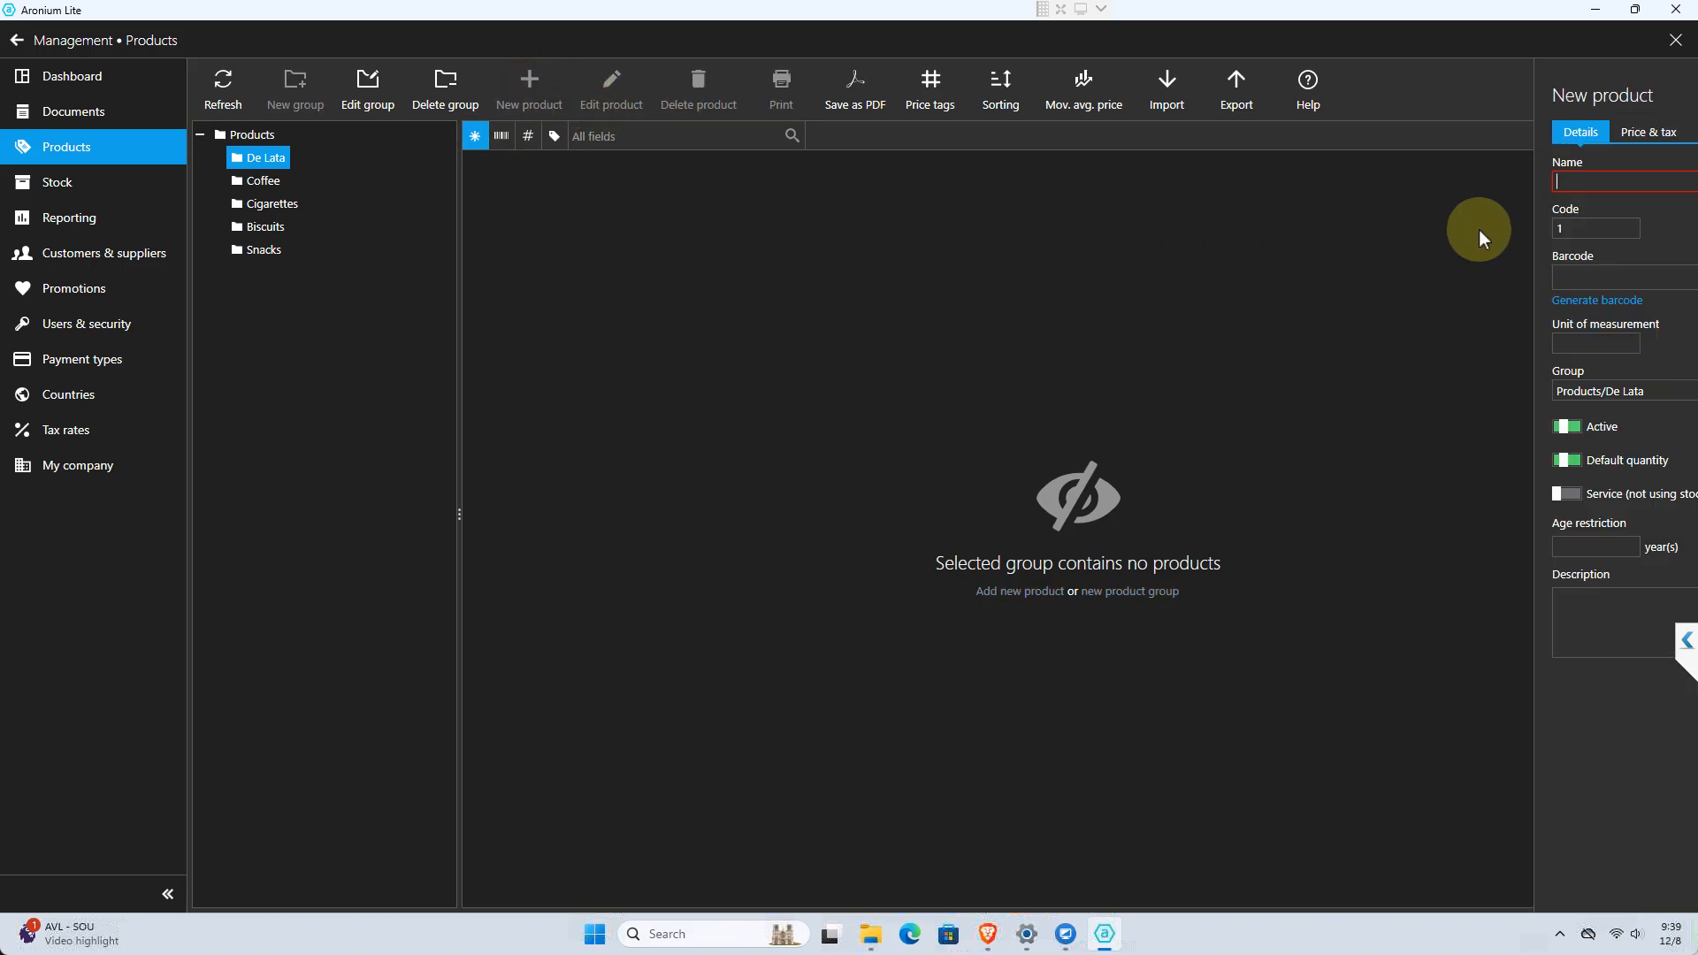
left_click(1341, 185)
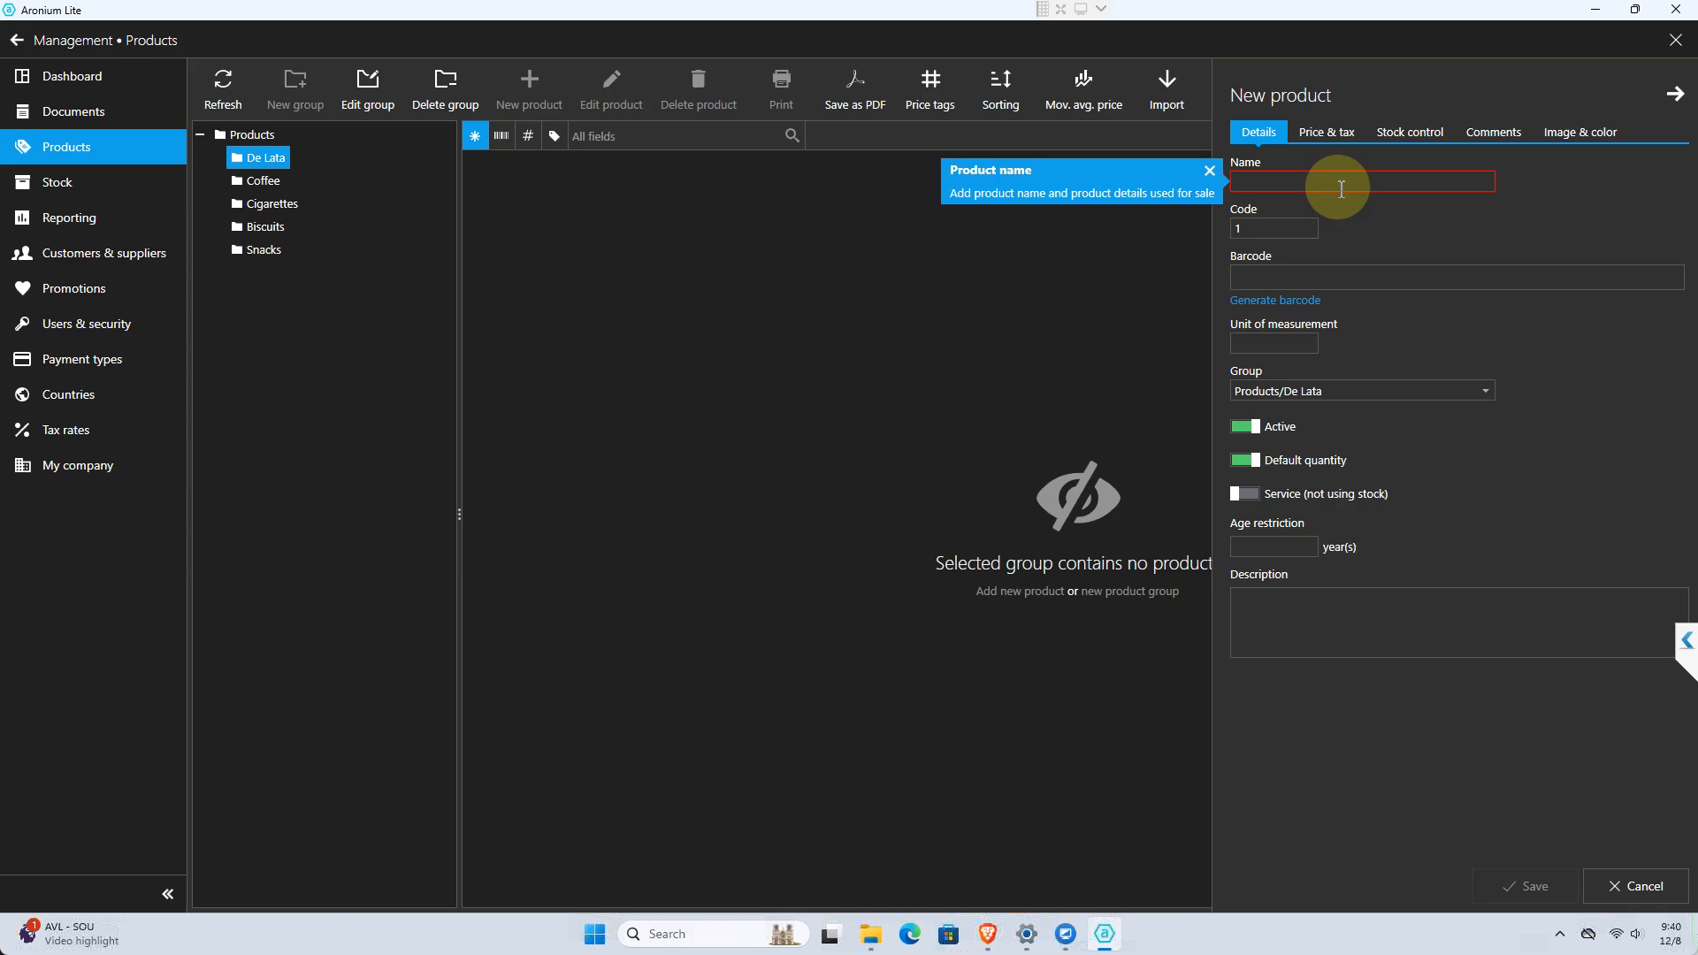
type("5")
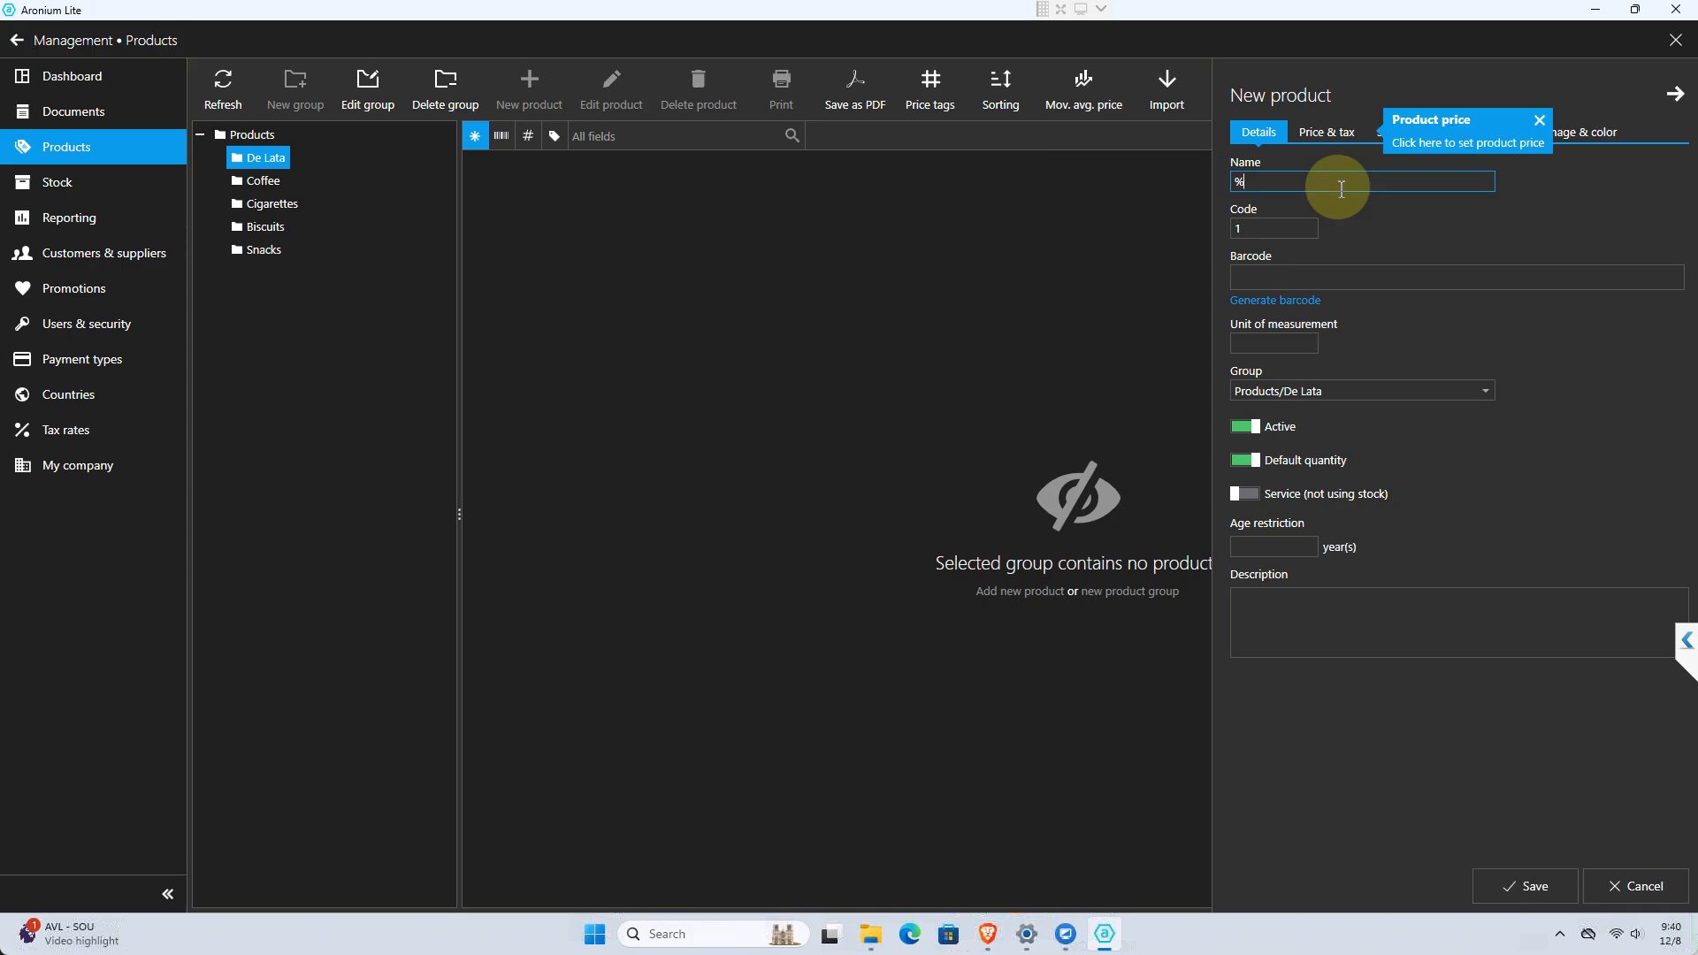
type("55")
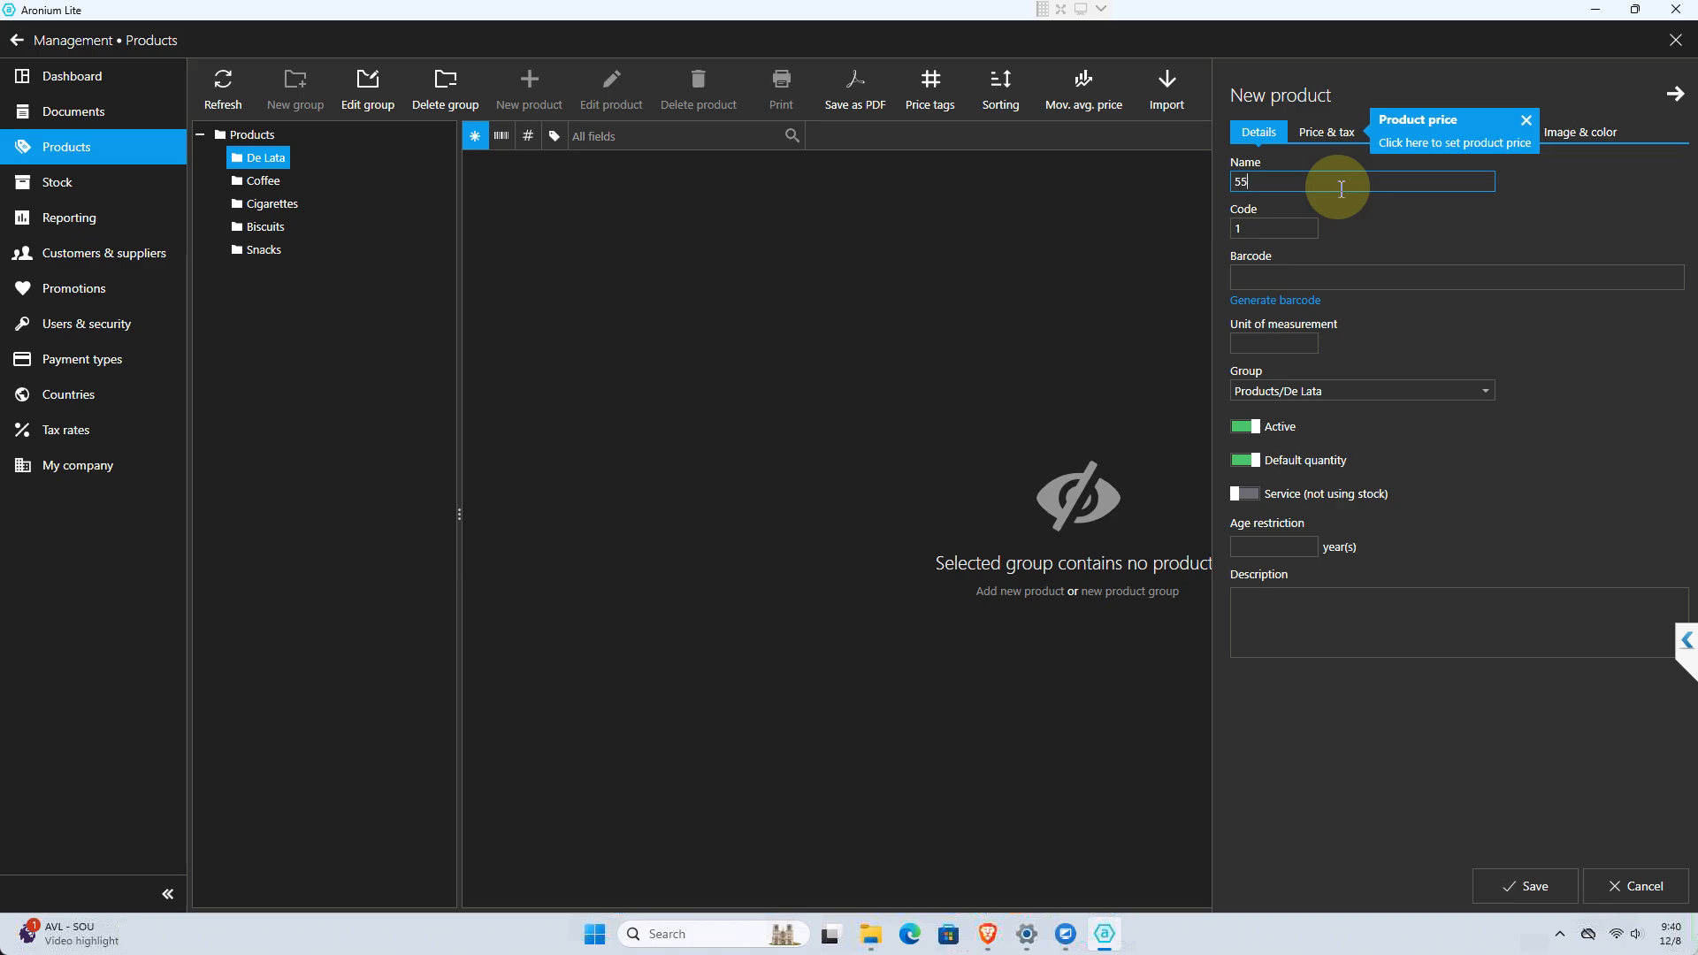
type(" Sardines Green")
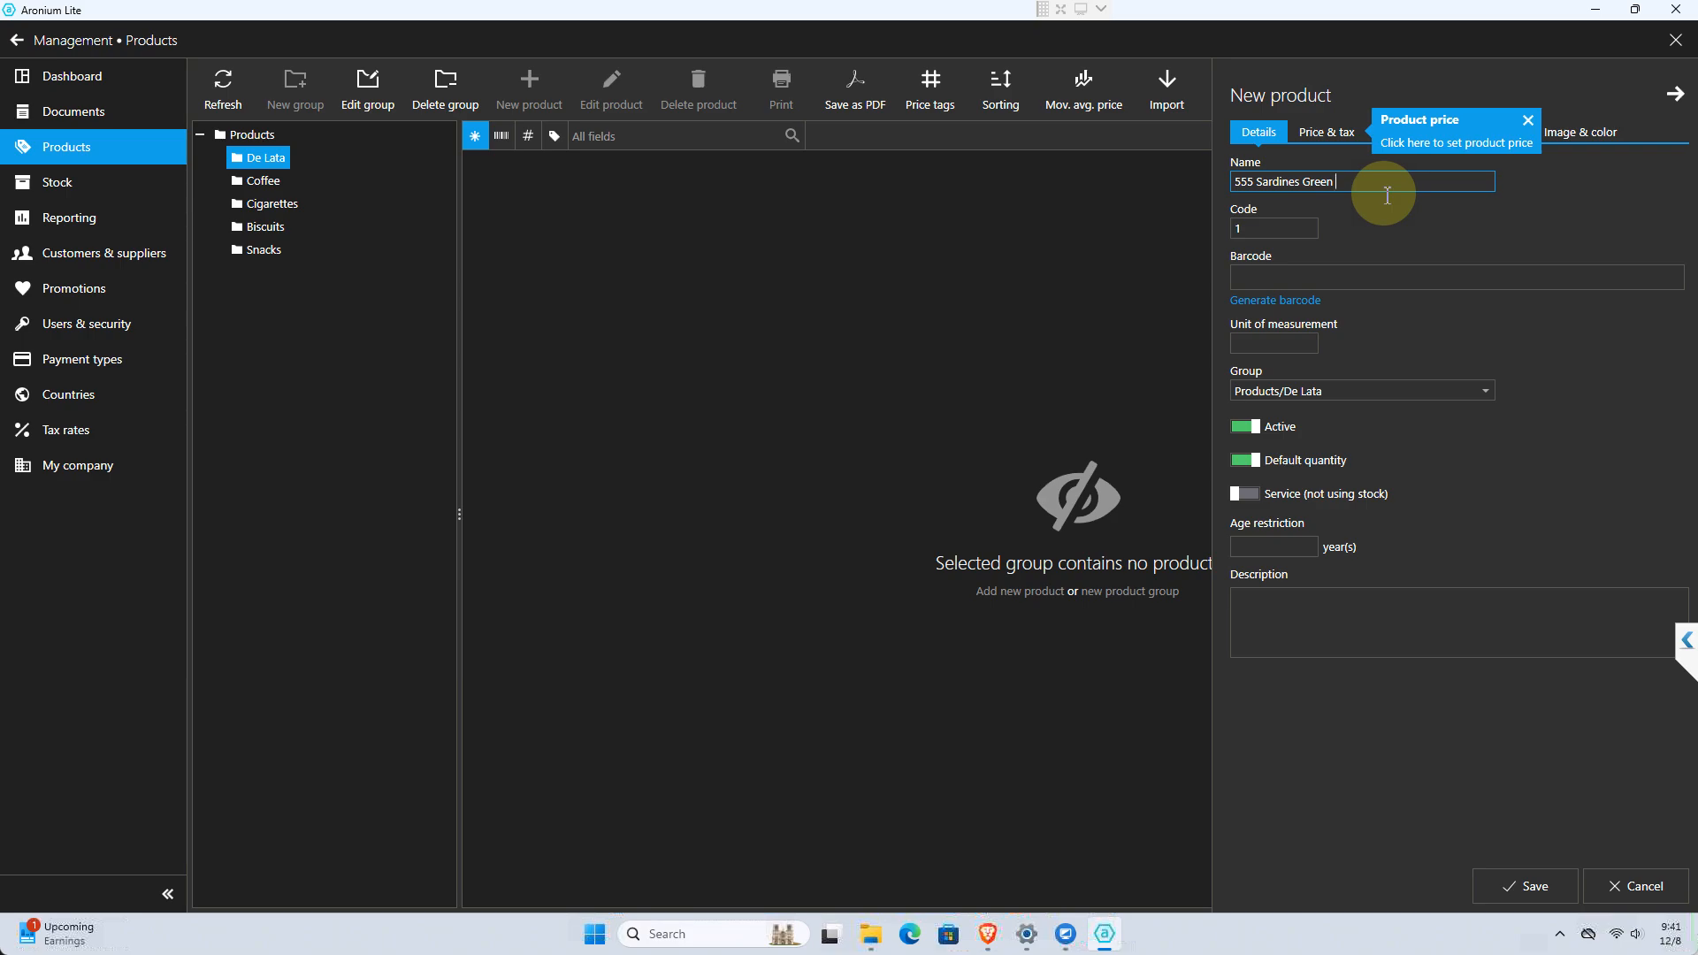
type("Small")
Generate a barcode for the new sardines product, keeping its default code
left_click(1257, 232)
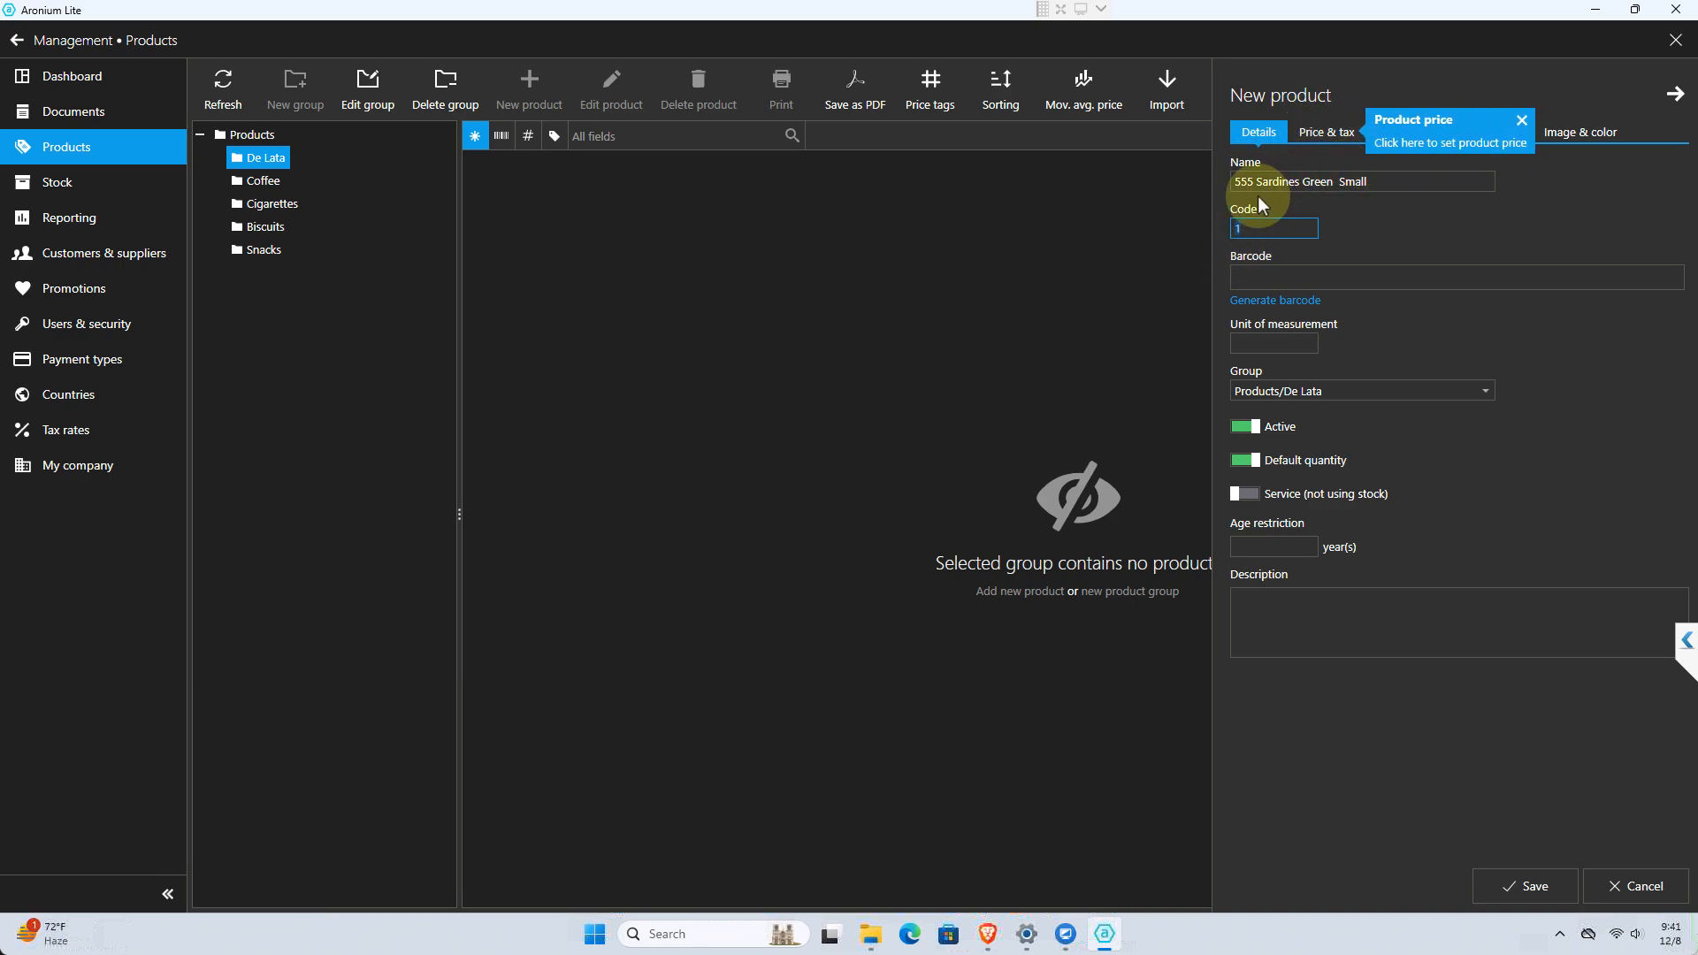
left_click(1271, 278)
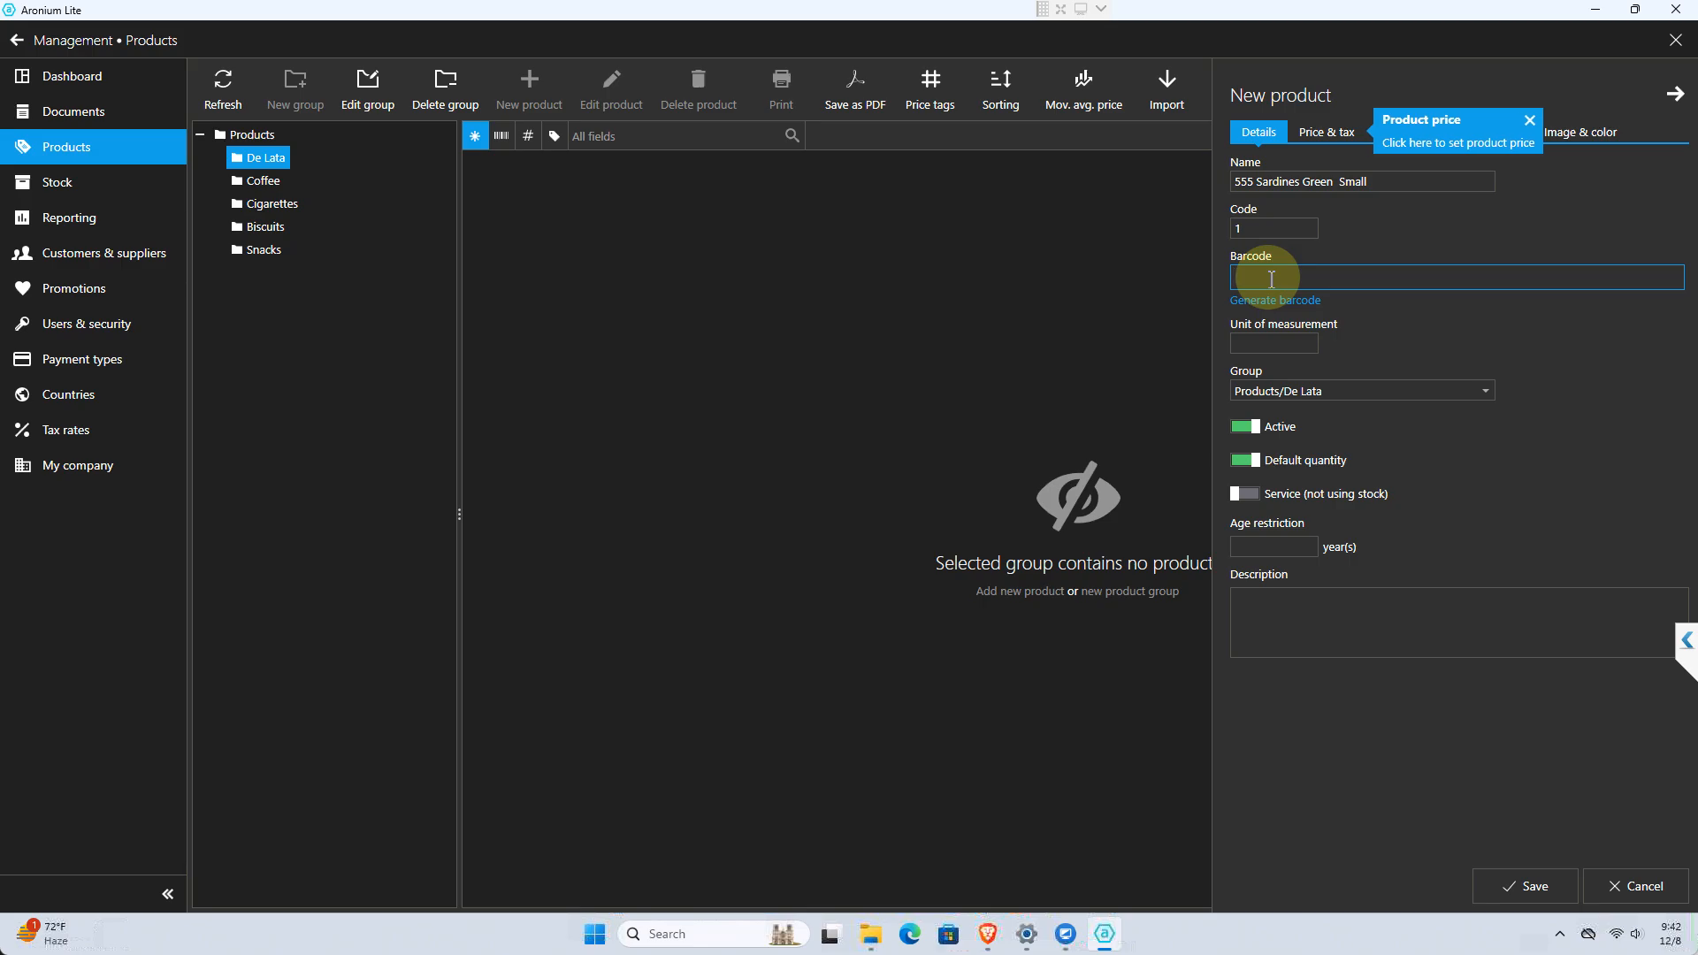
left_click(1265, 303)
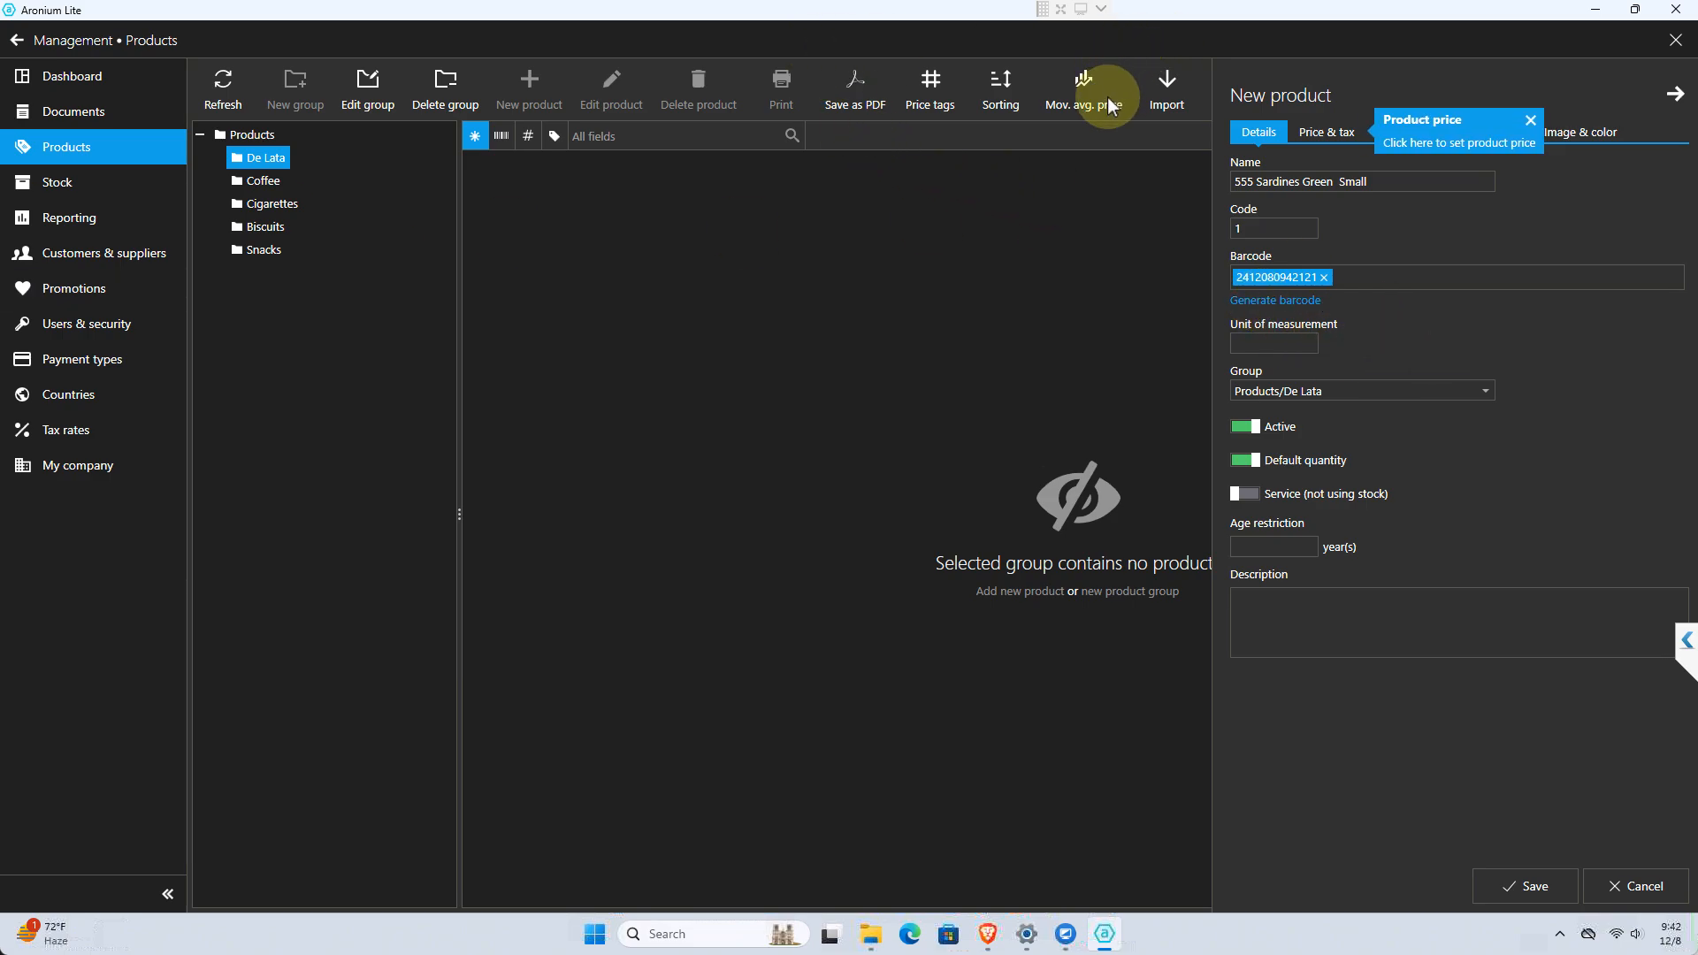
left_click(1284, 341)
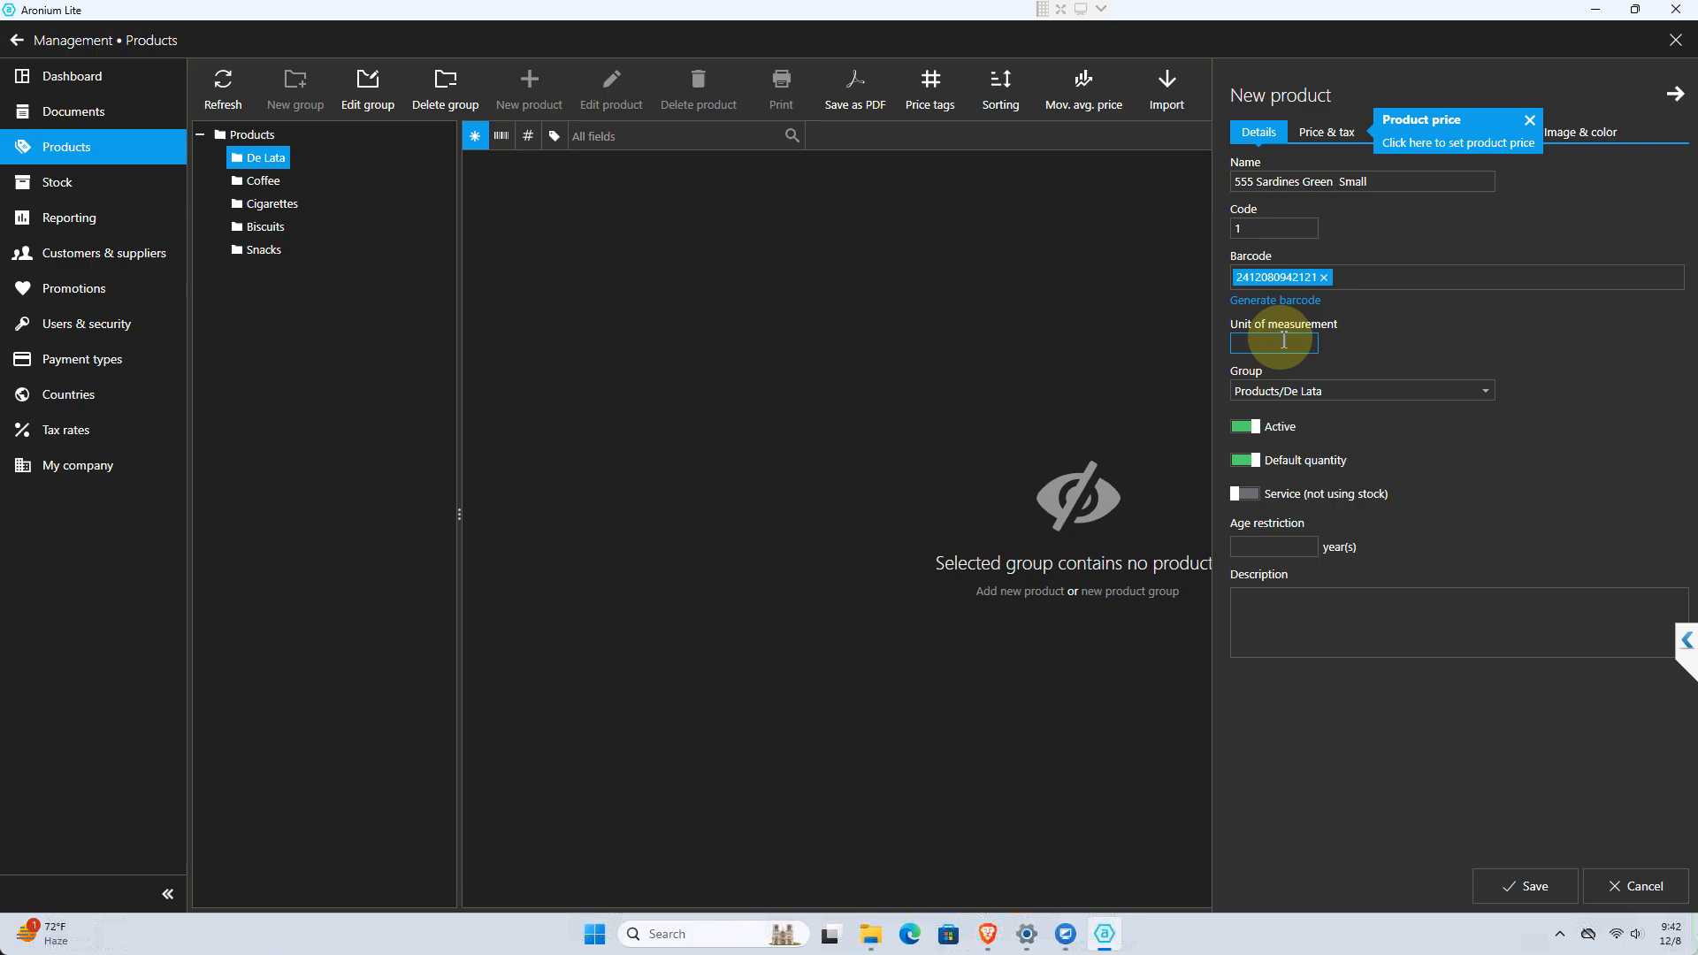
type("pclk")
key("BackSpace")
key("BackSpace")
type("kg")
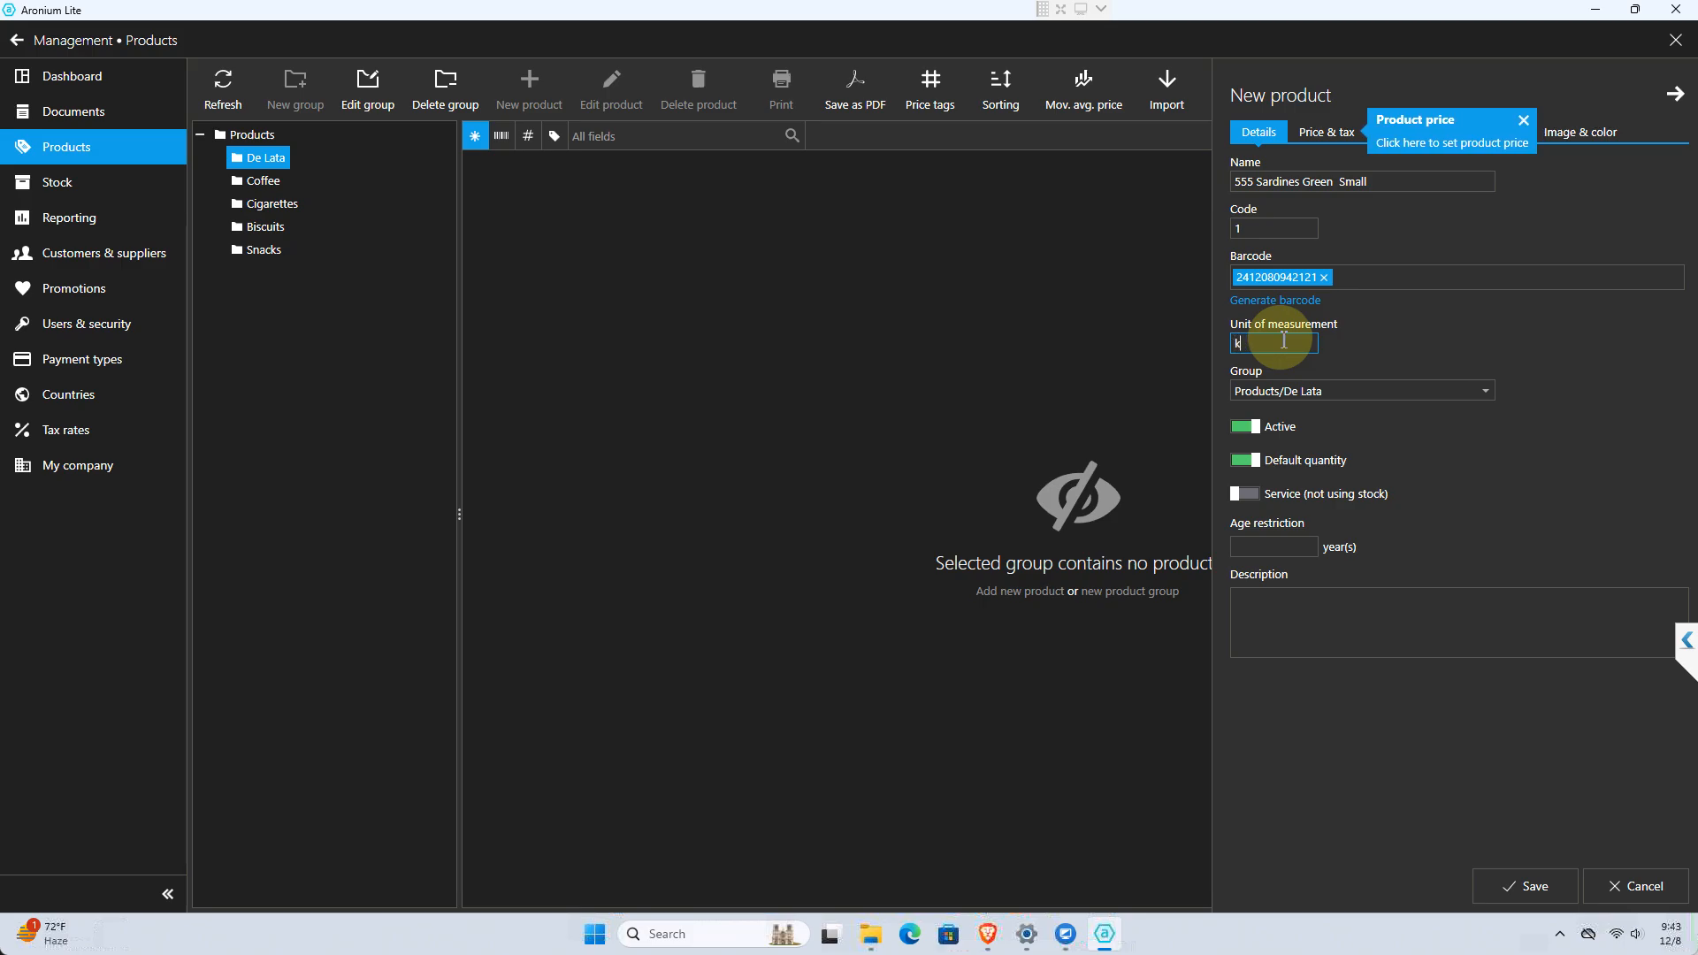
key("BackSpace")
key("BackSpace")
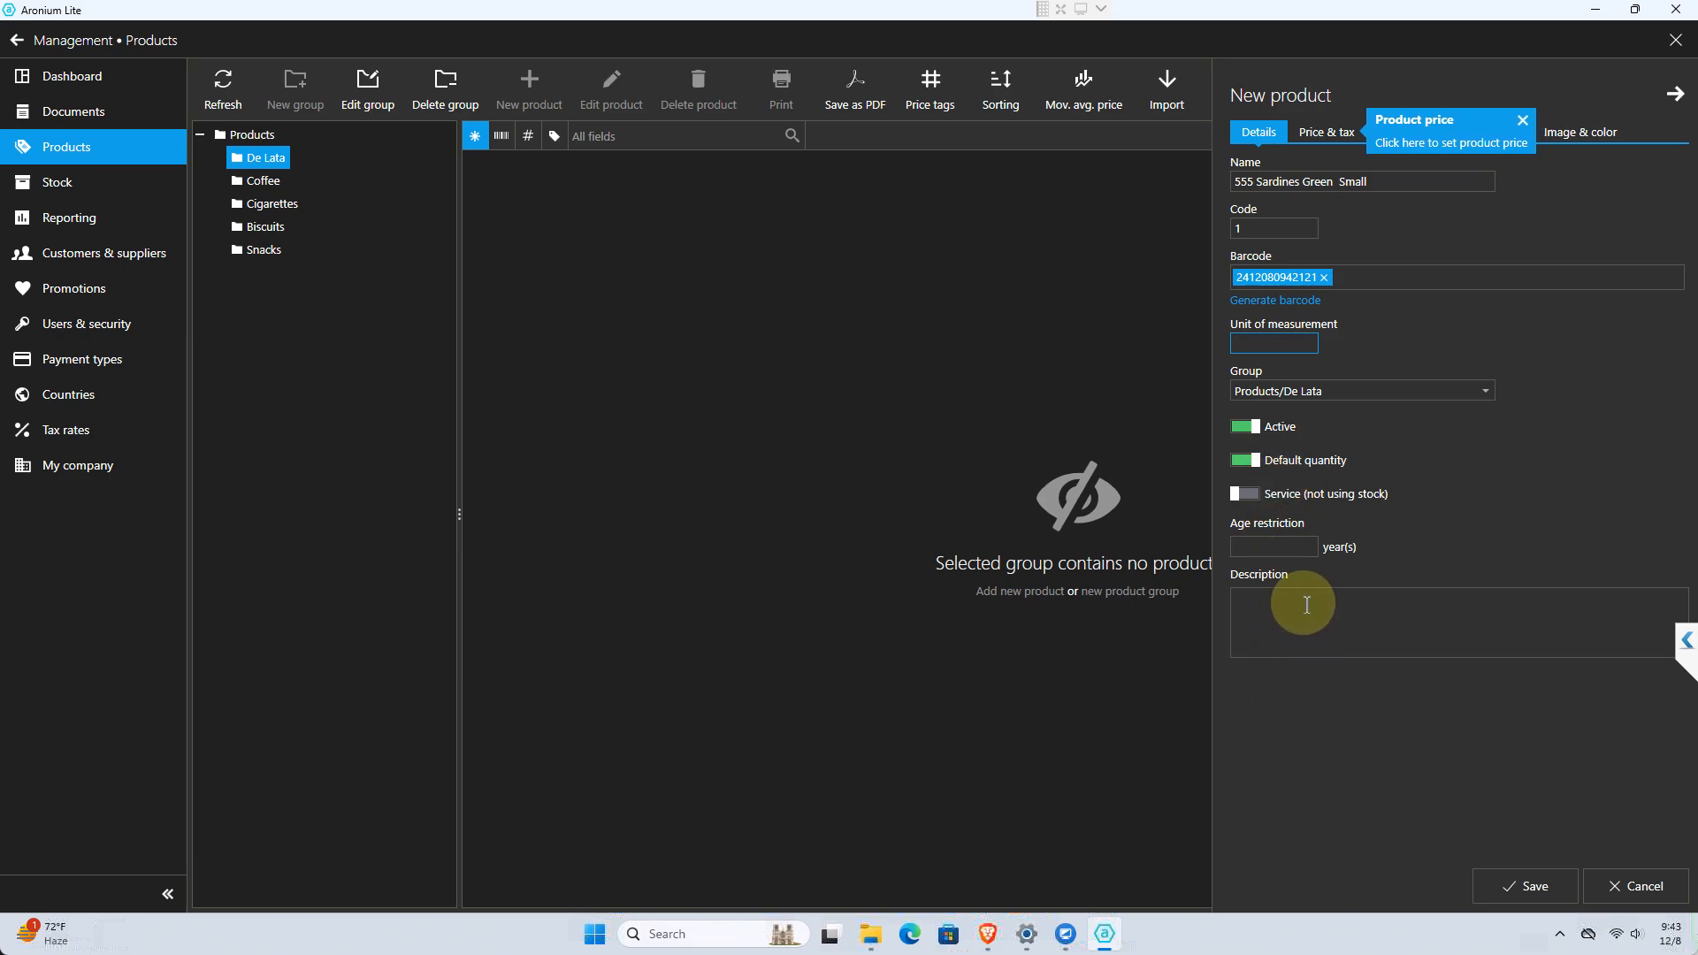
left_click(1284, 550)
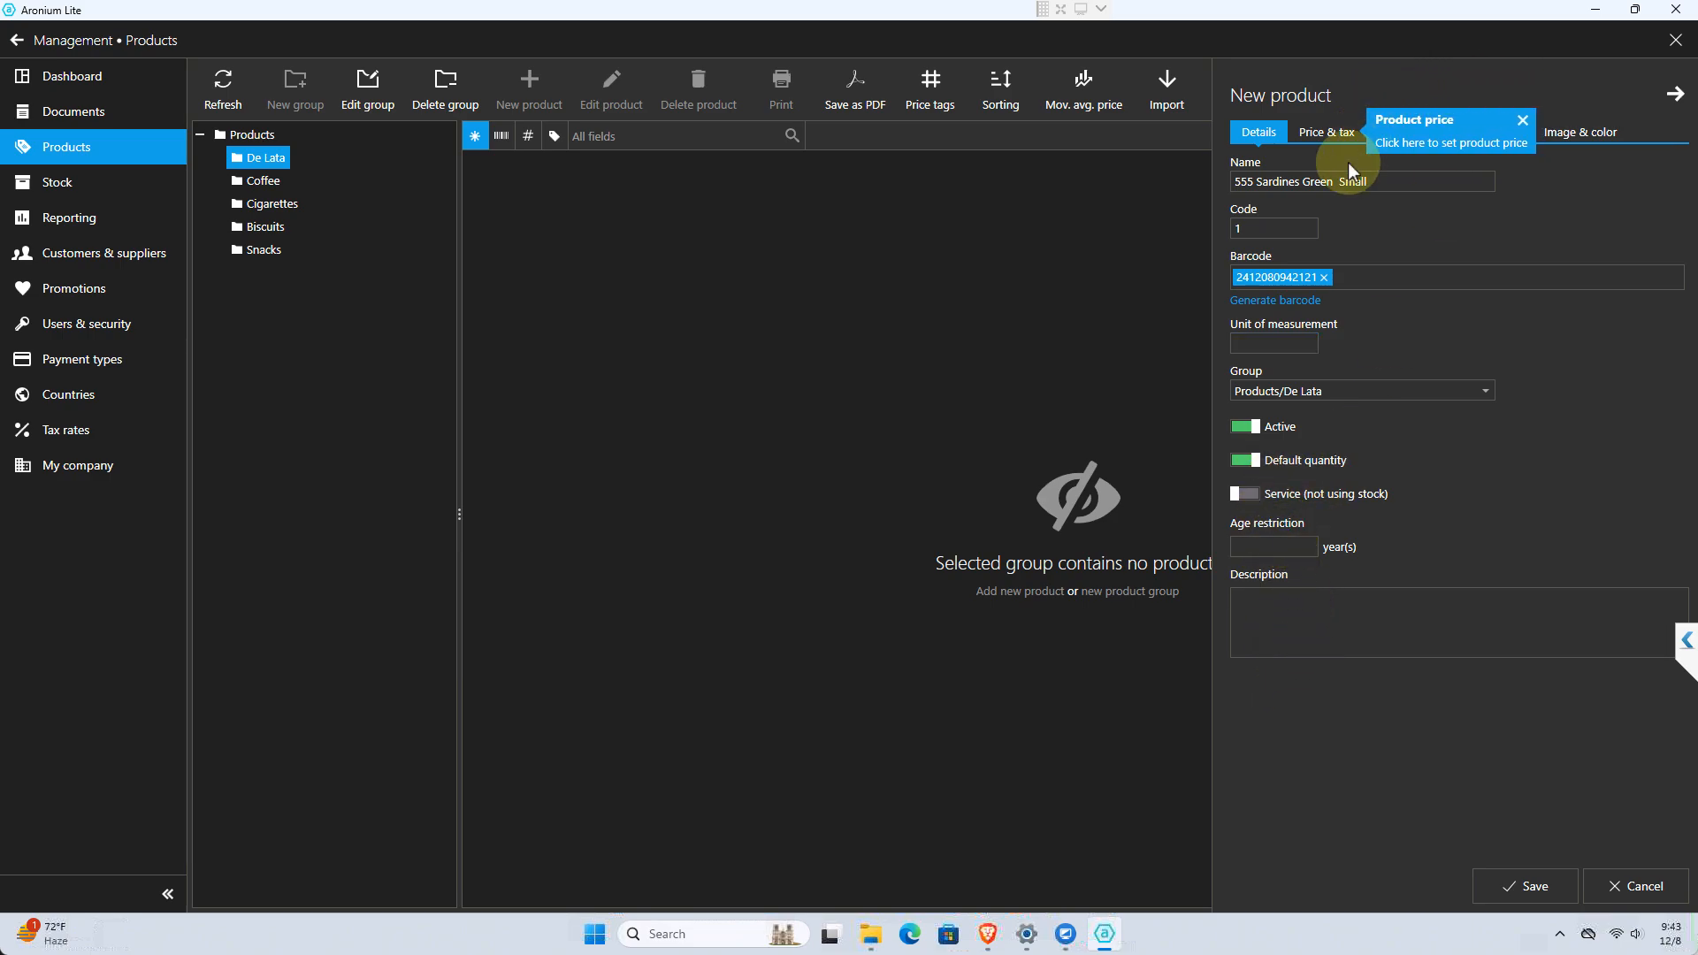
In the new product's price and tax details, set the cost to 15 and the sale price to 18
left_click(1329, 131)
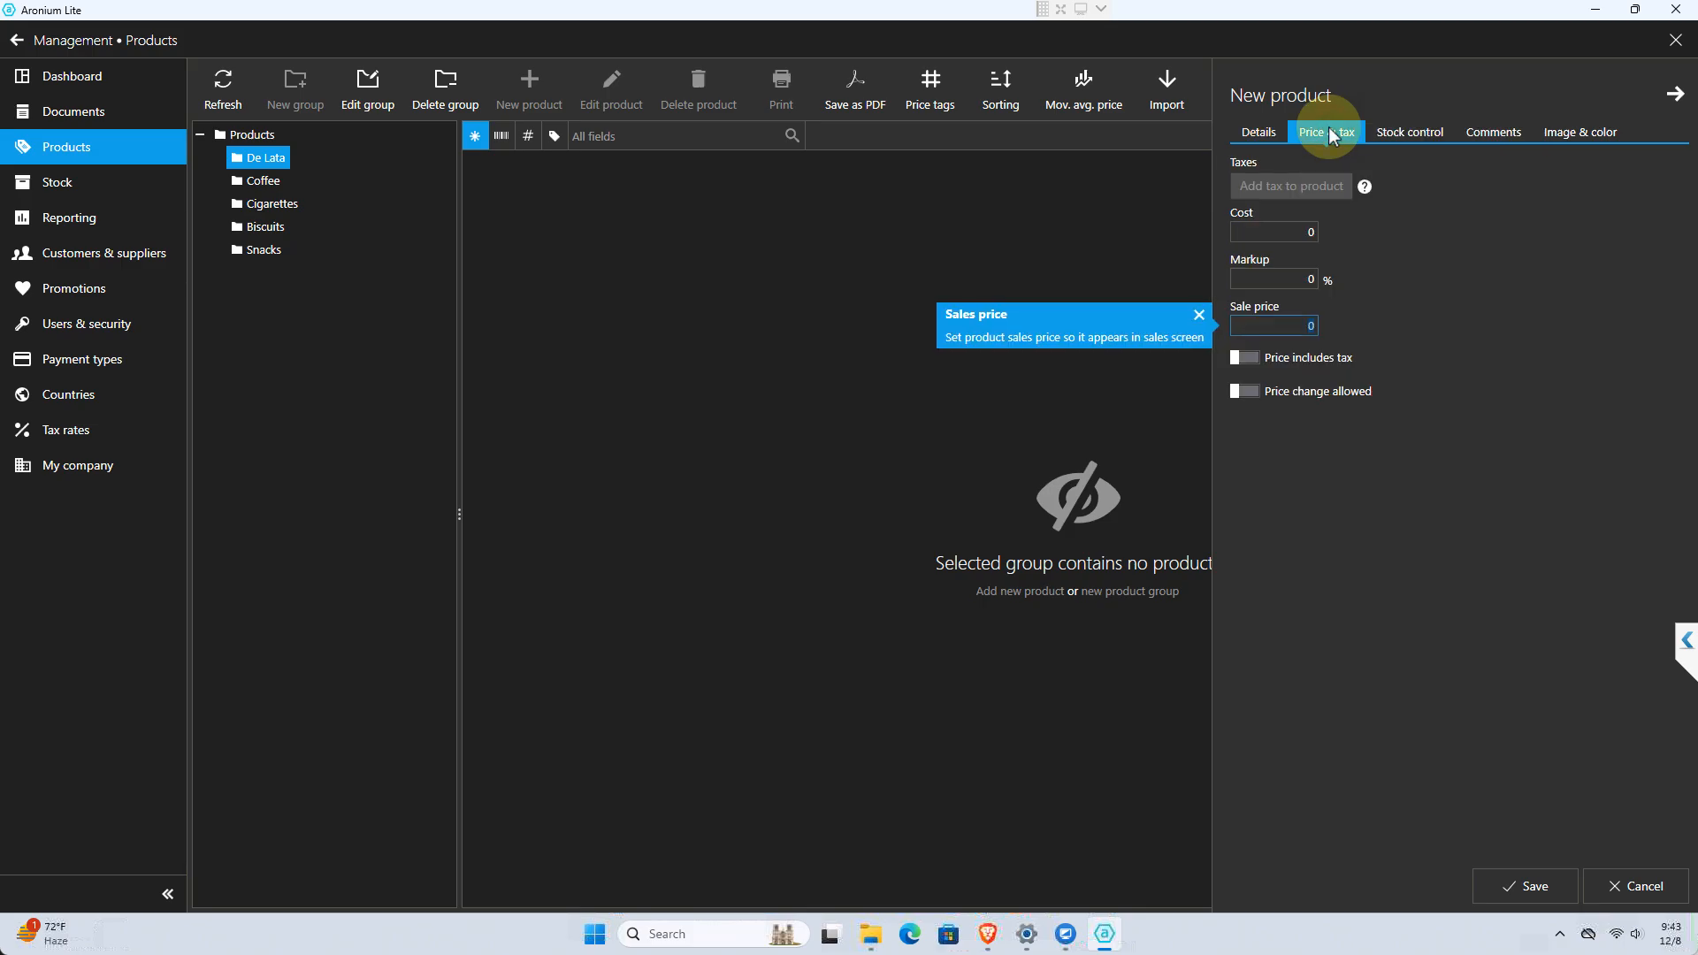
left_click(1308, 234)
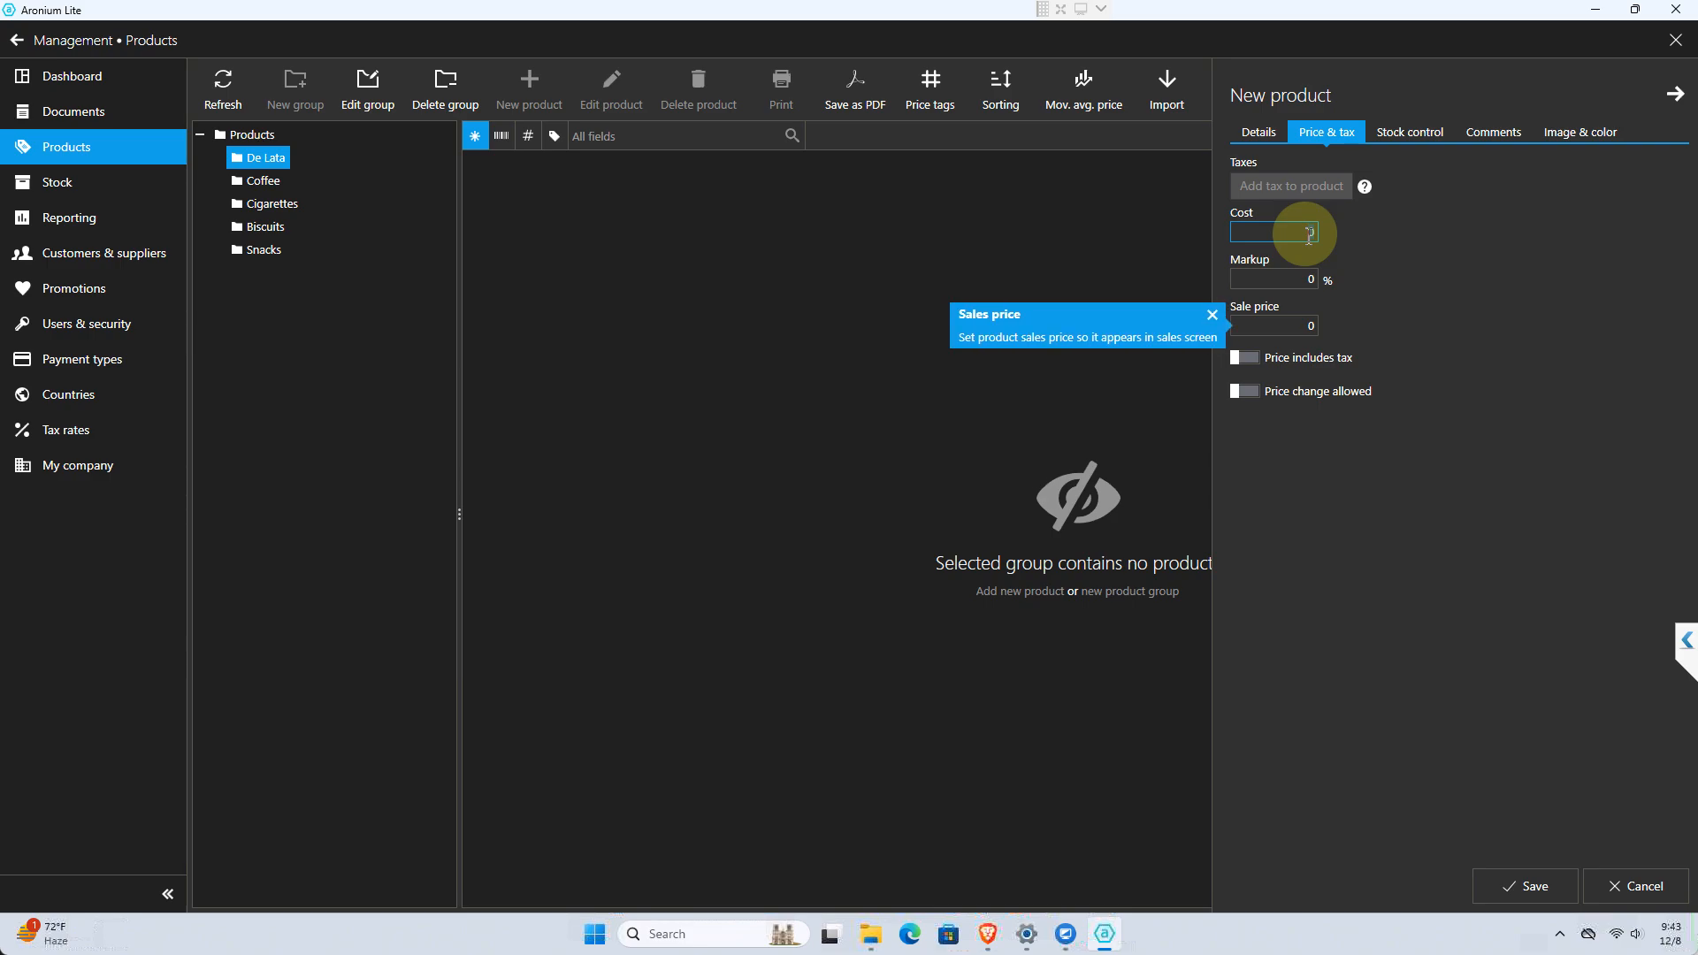
left_click(1293, 329)
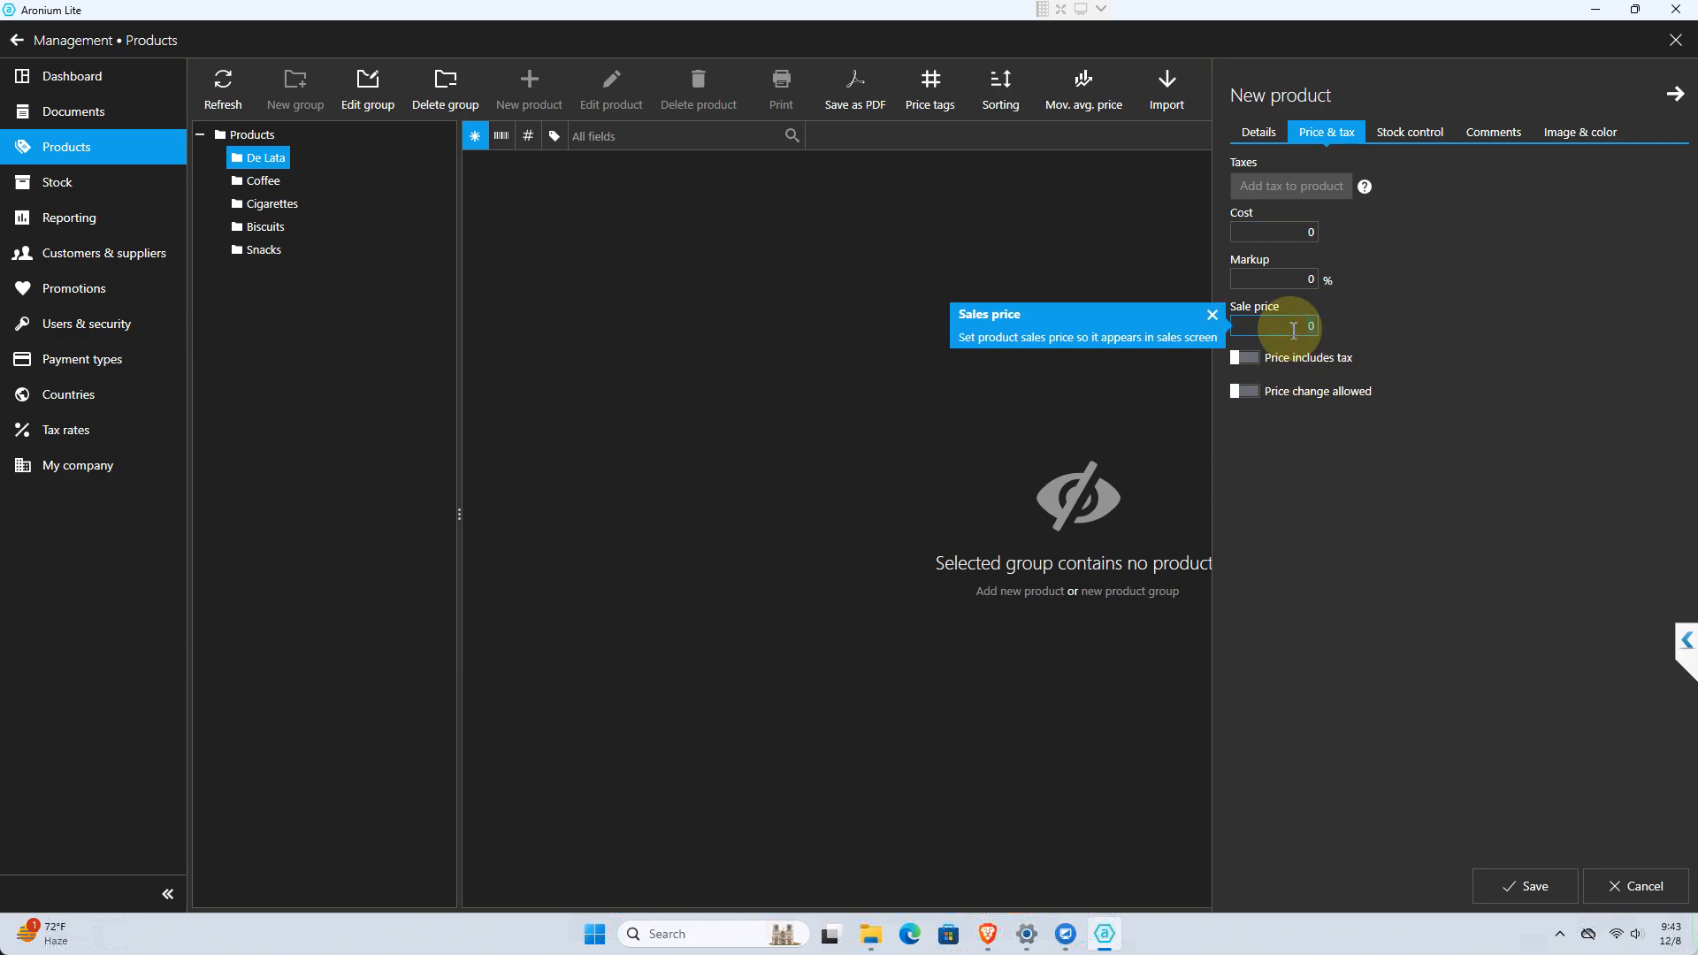
left_click(1287, 263)
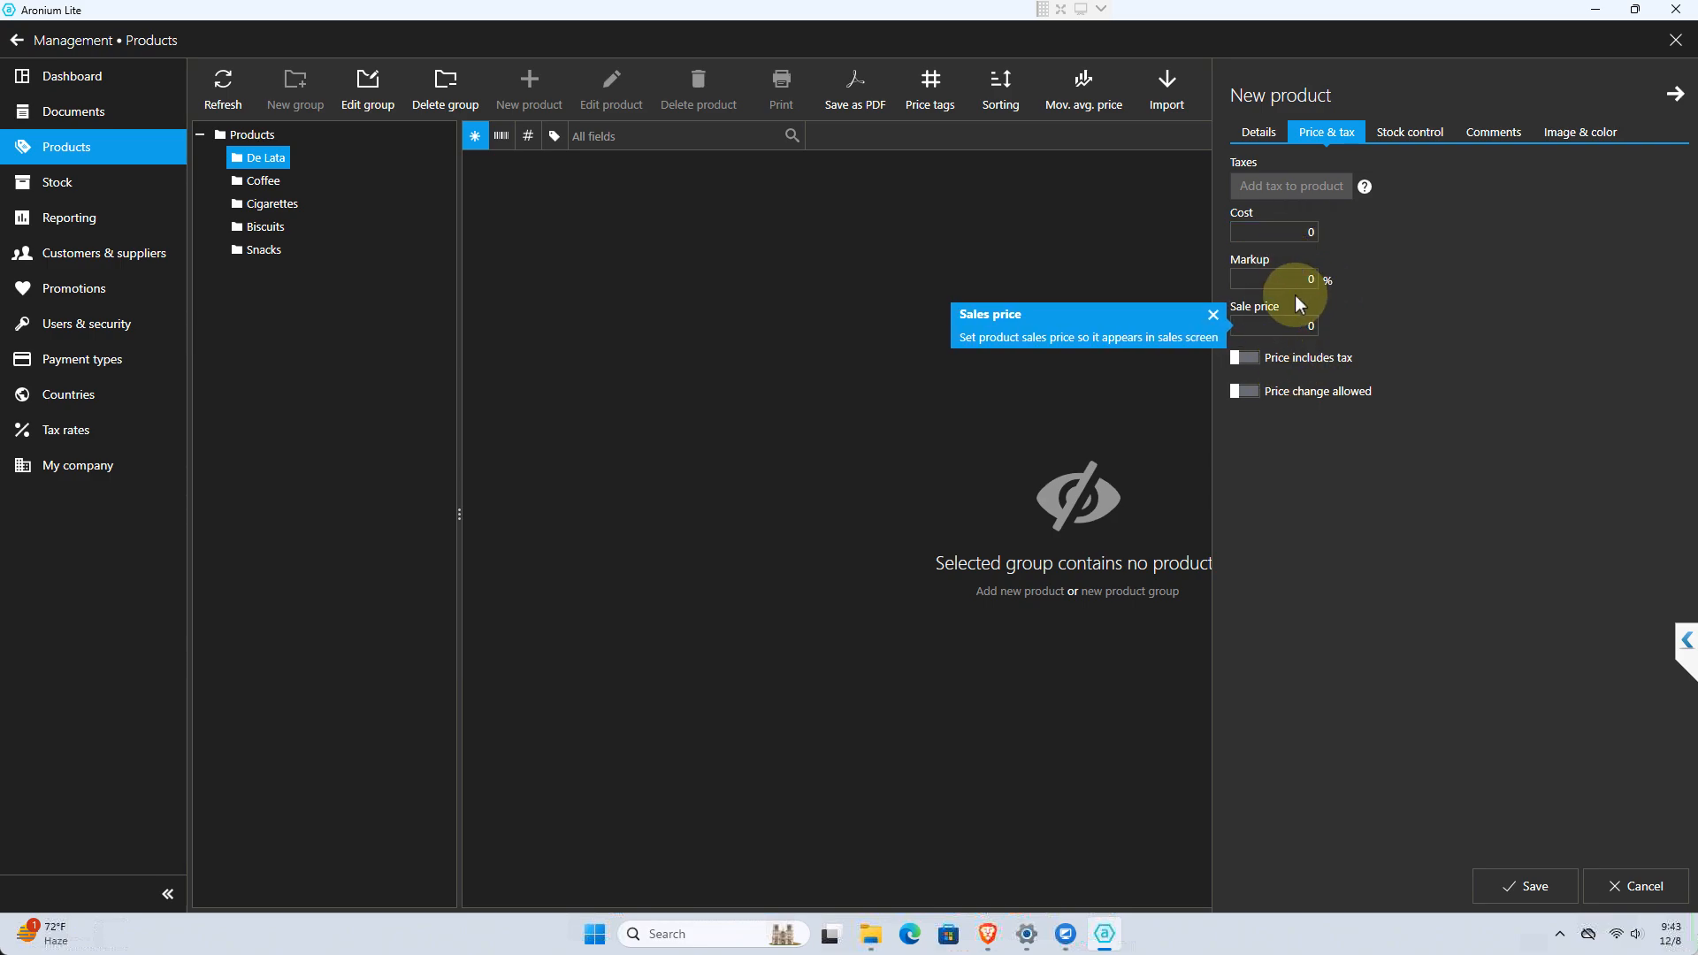
left_click(1291, 282)
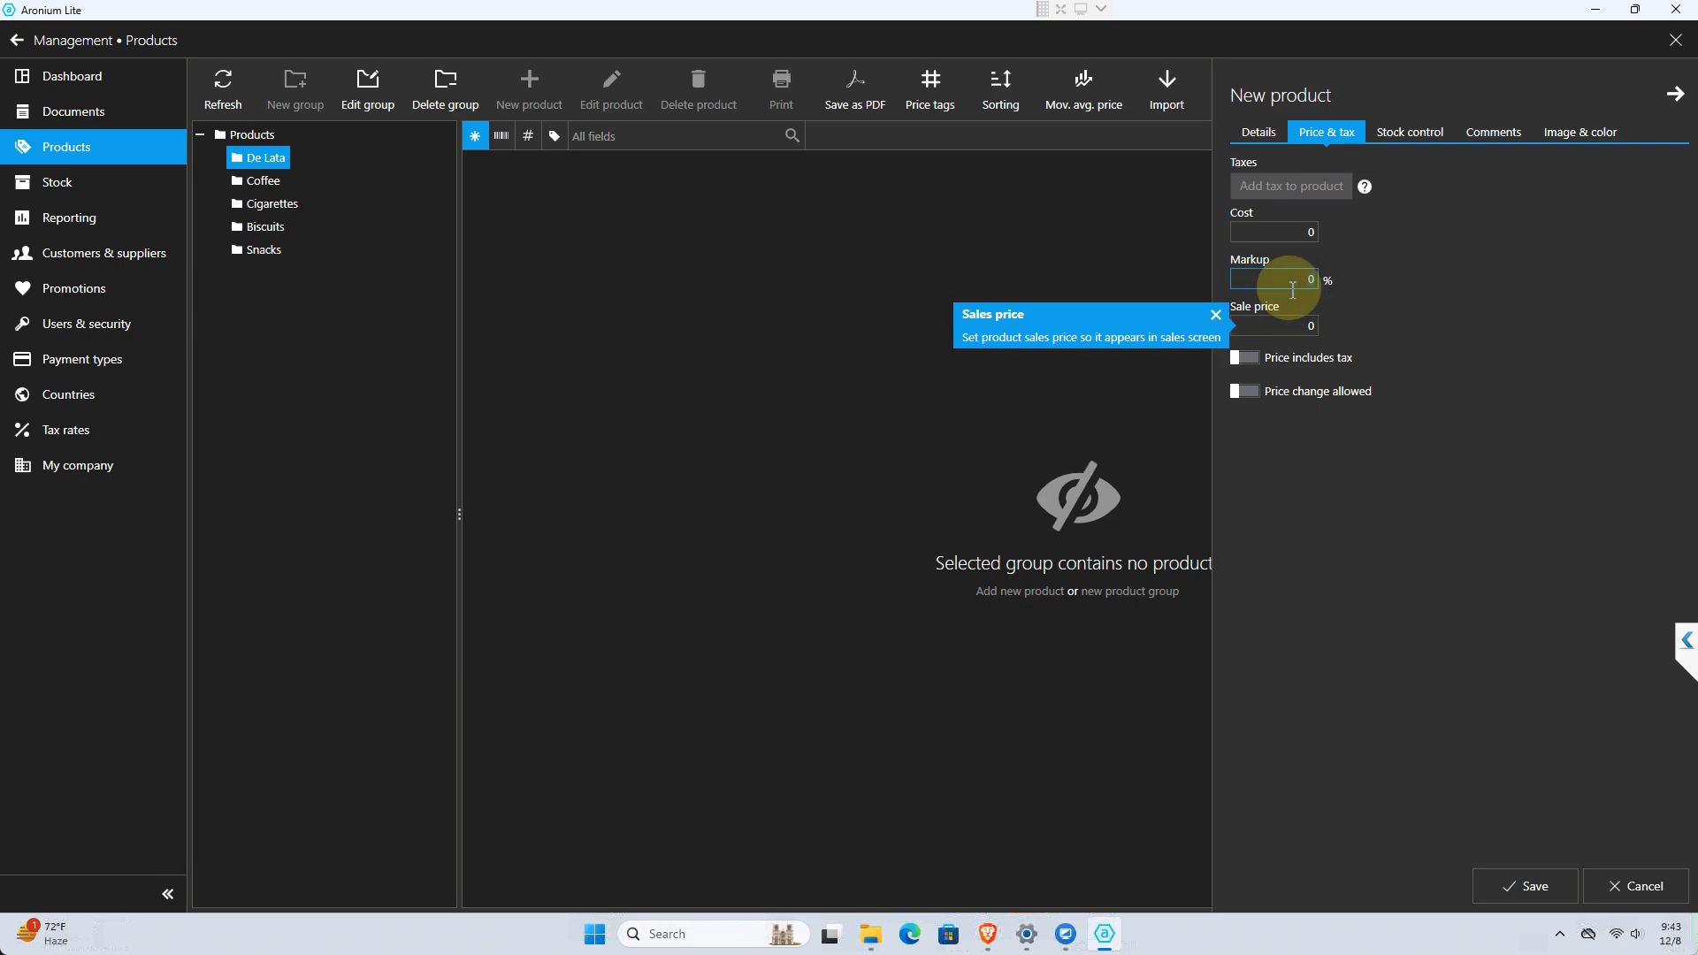
left_click(1298, 236)
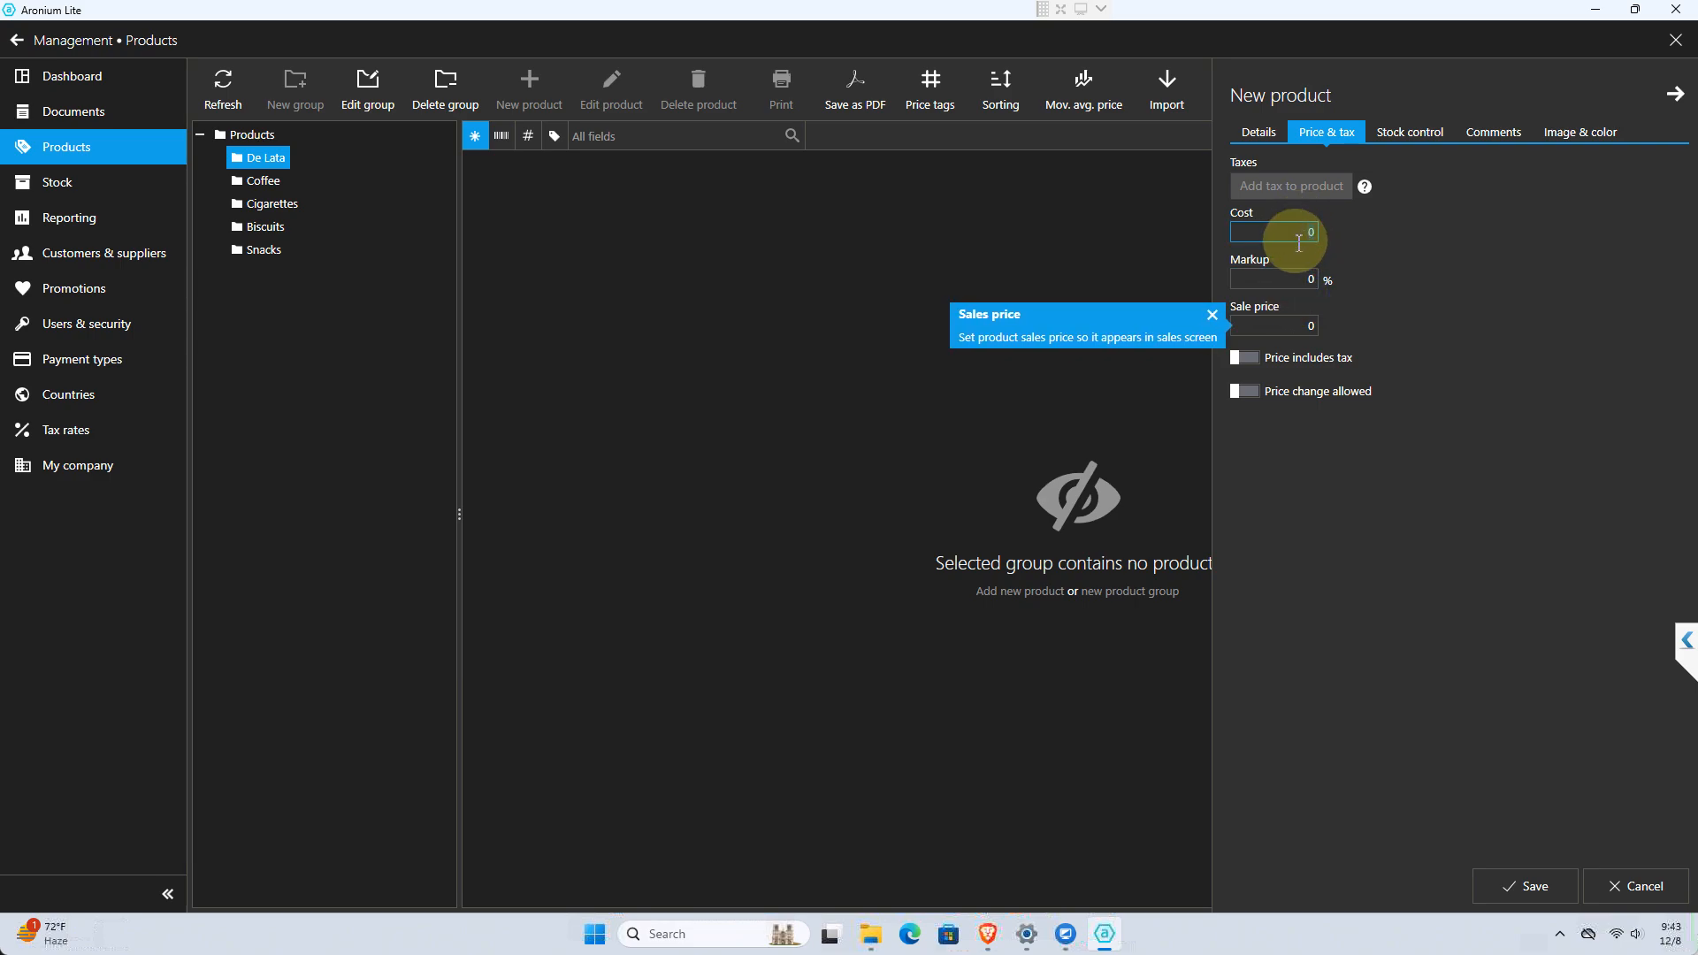
type("15")
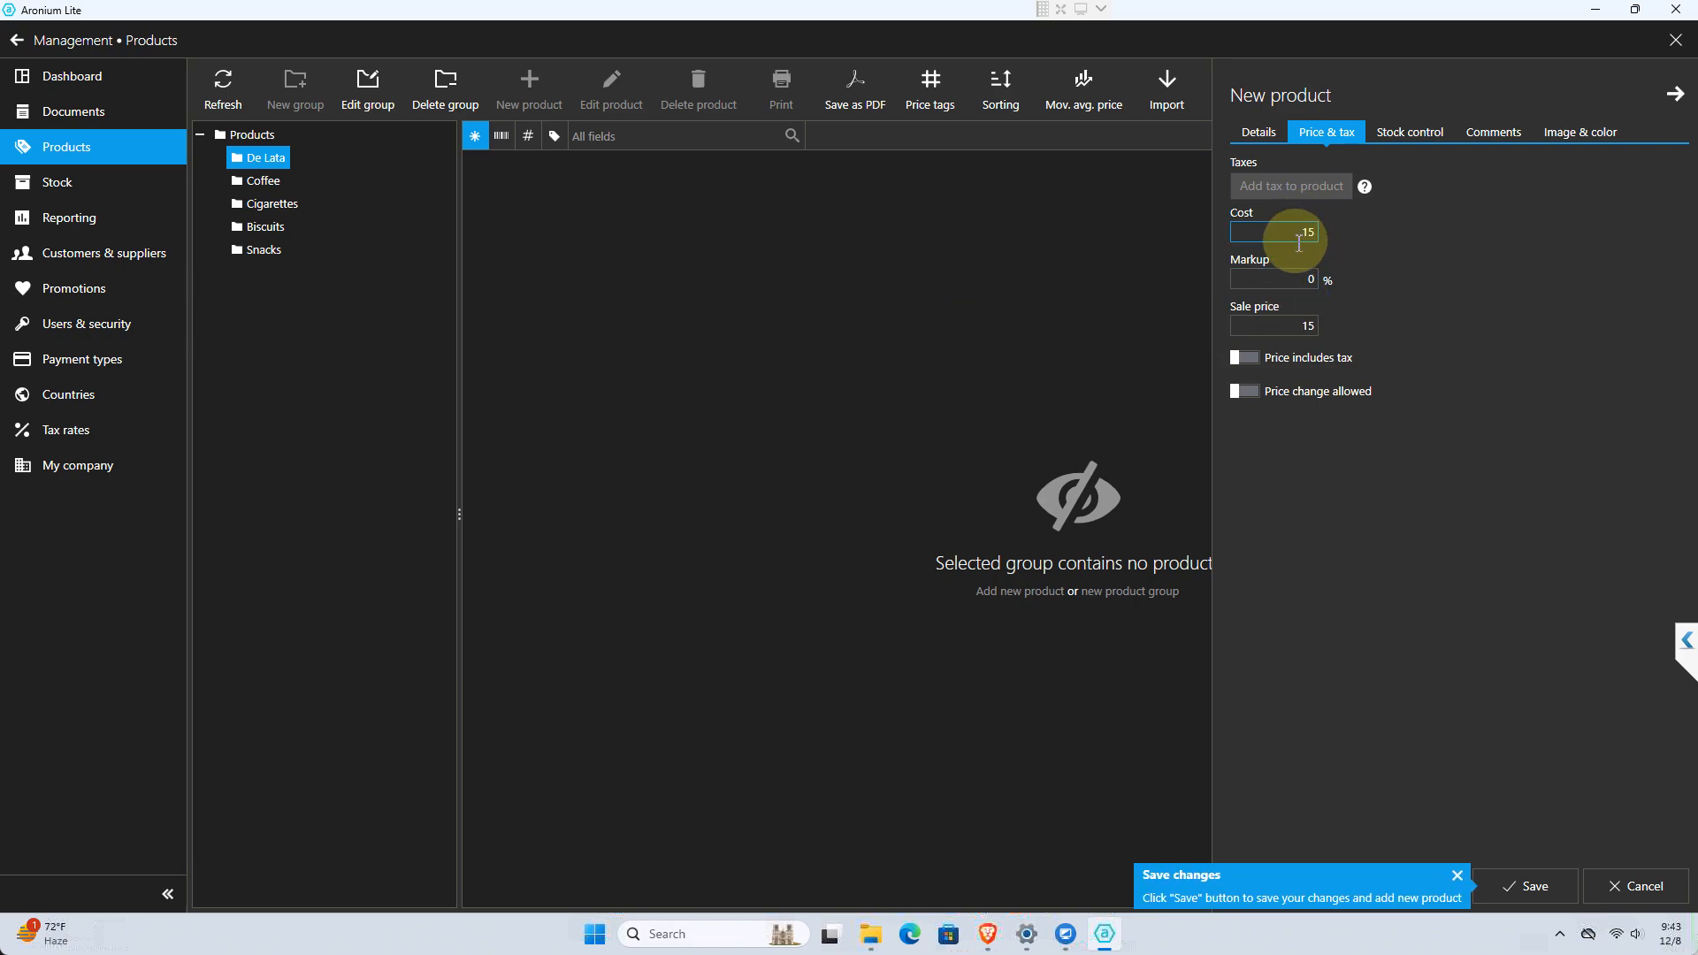
double_click(1303, 326)
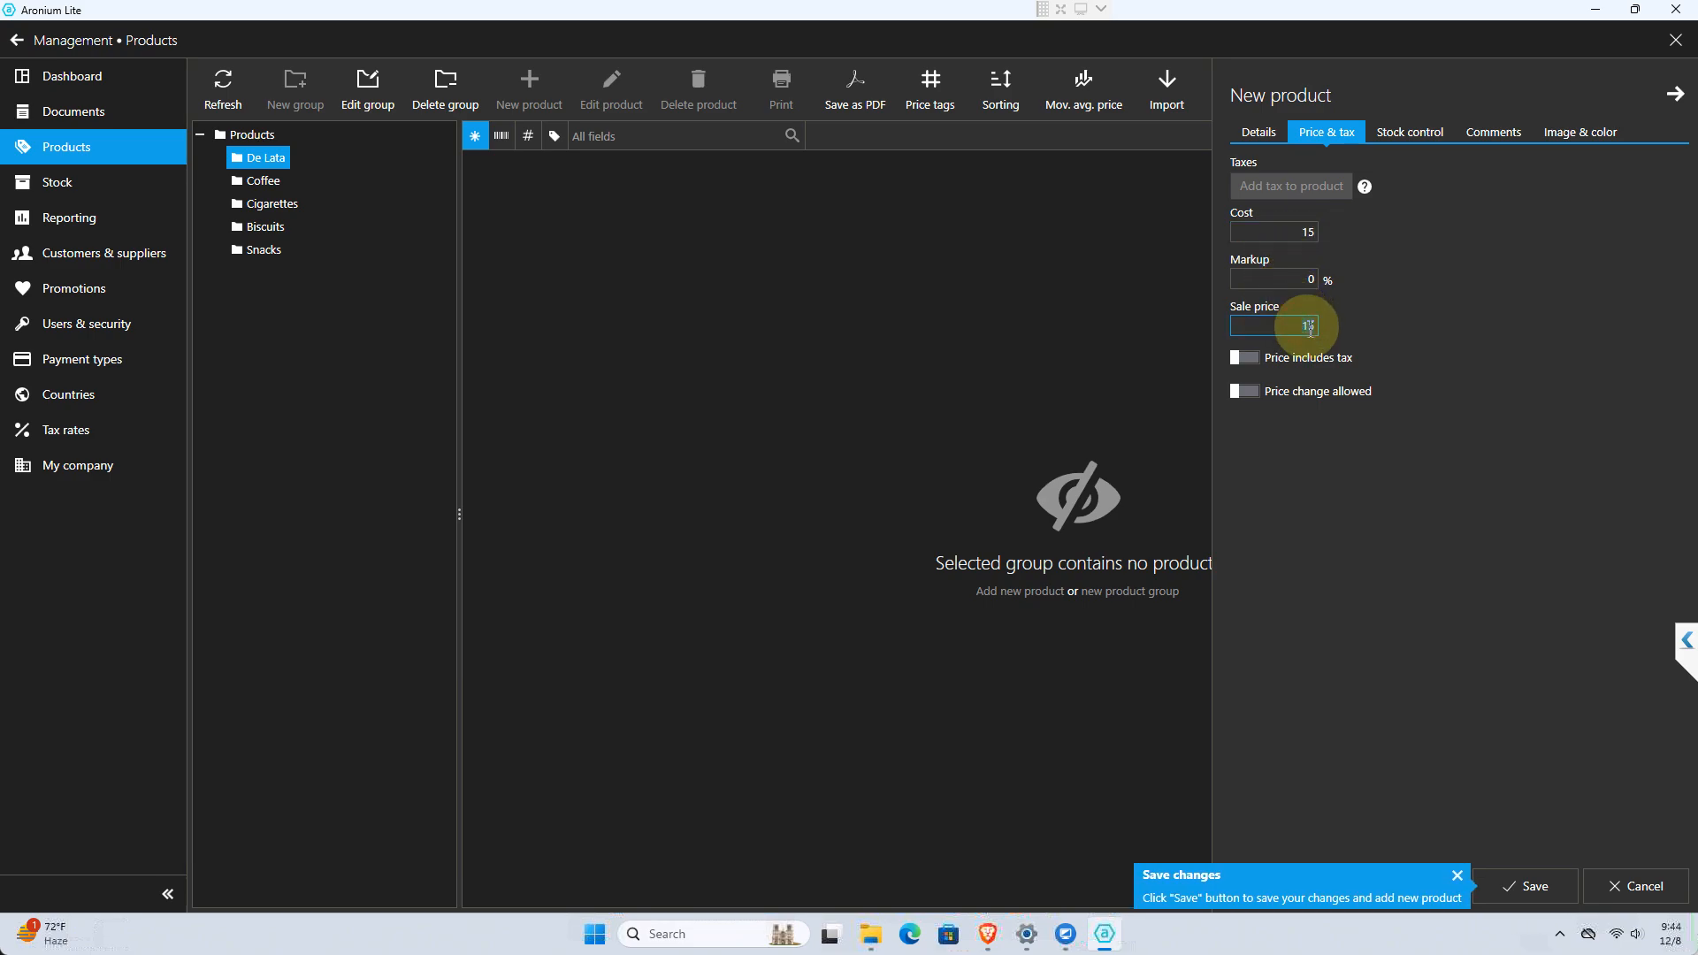
type("18")
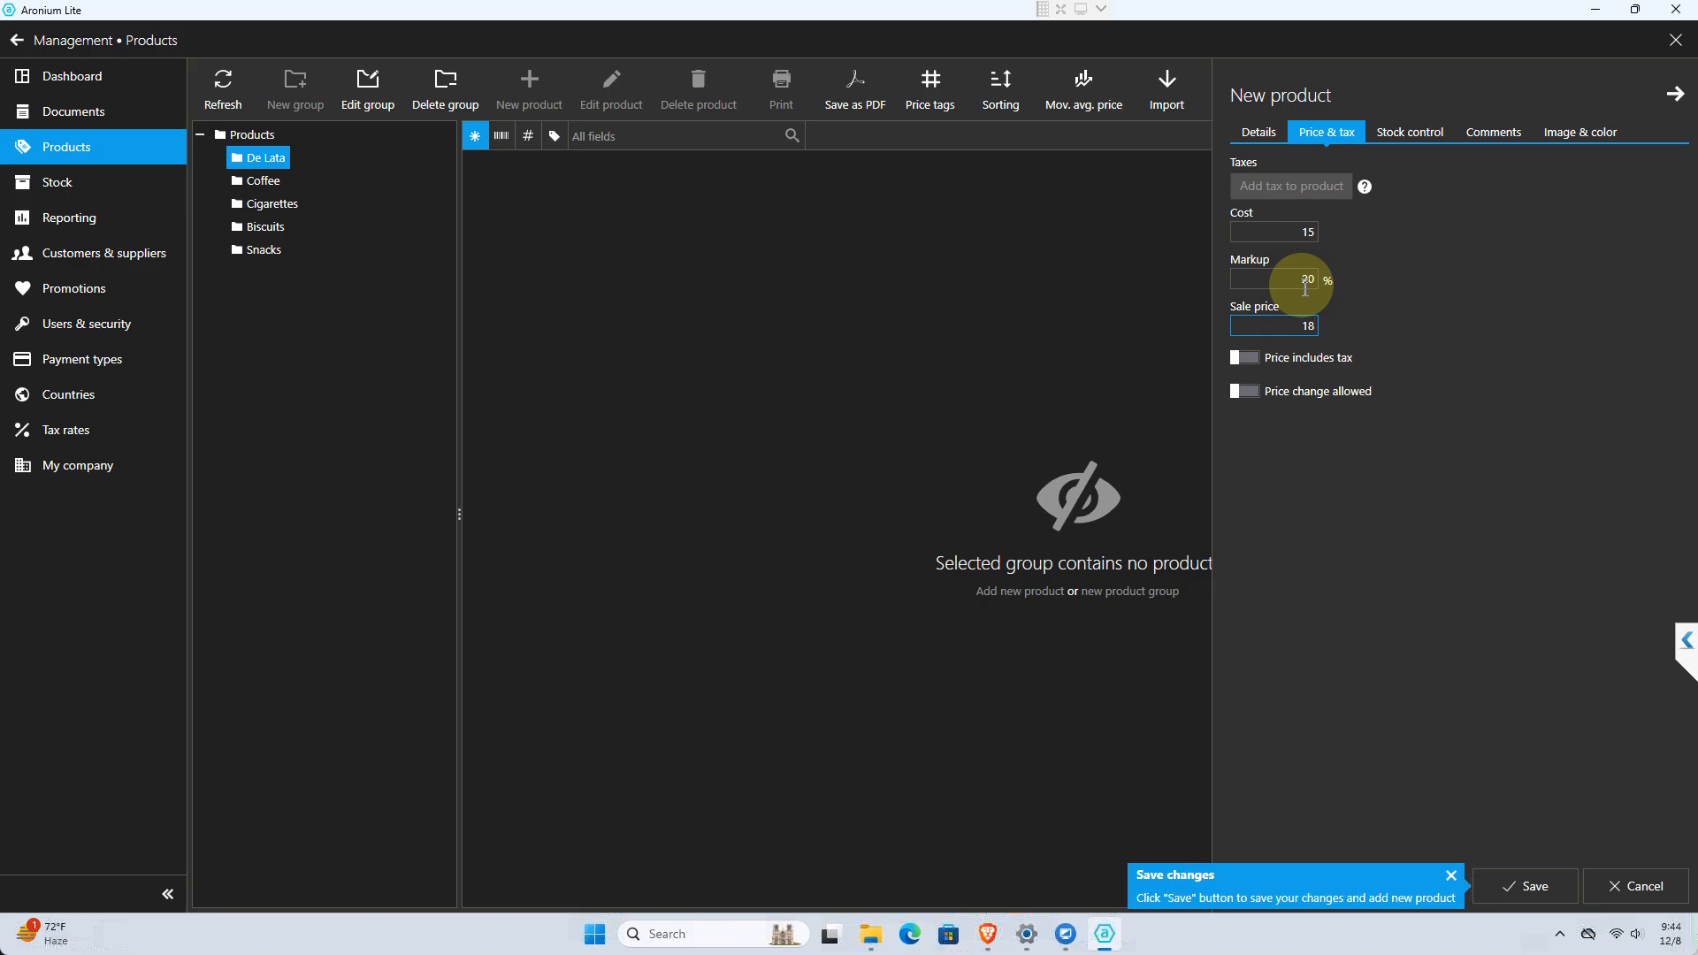
Change the new product's cost to 24 and its sale price to 26
left_click(1297, 237)
type("24")
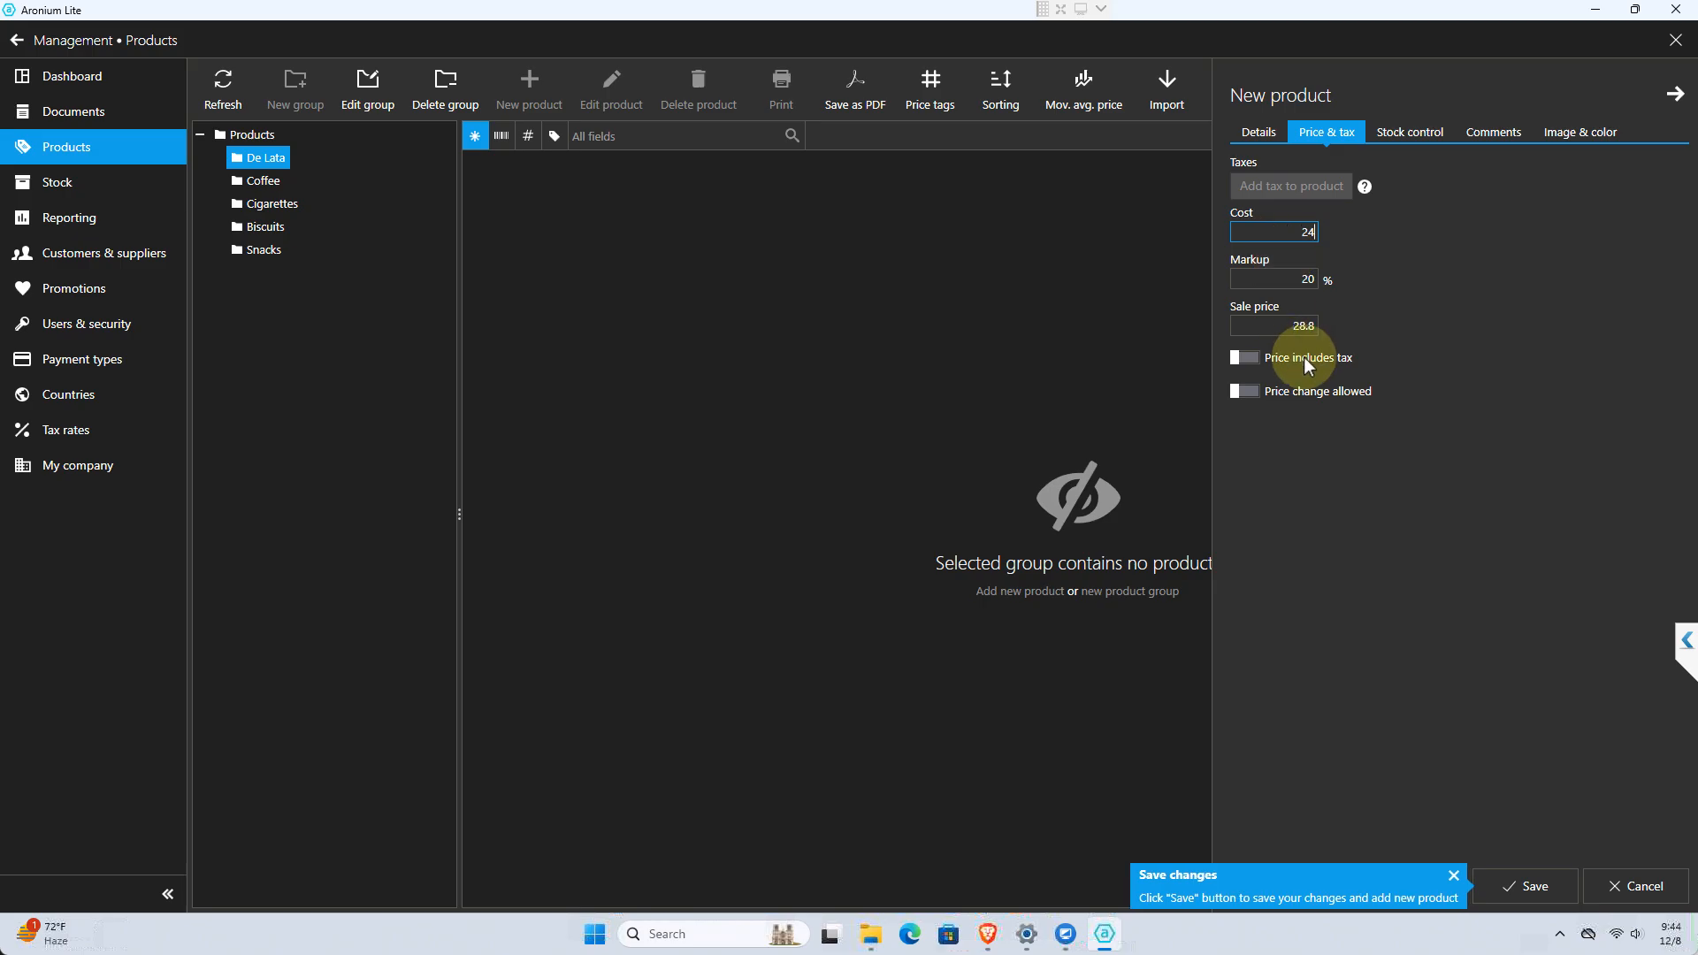
left_click(1282, 328)
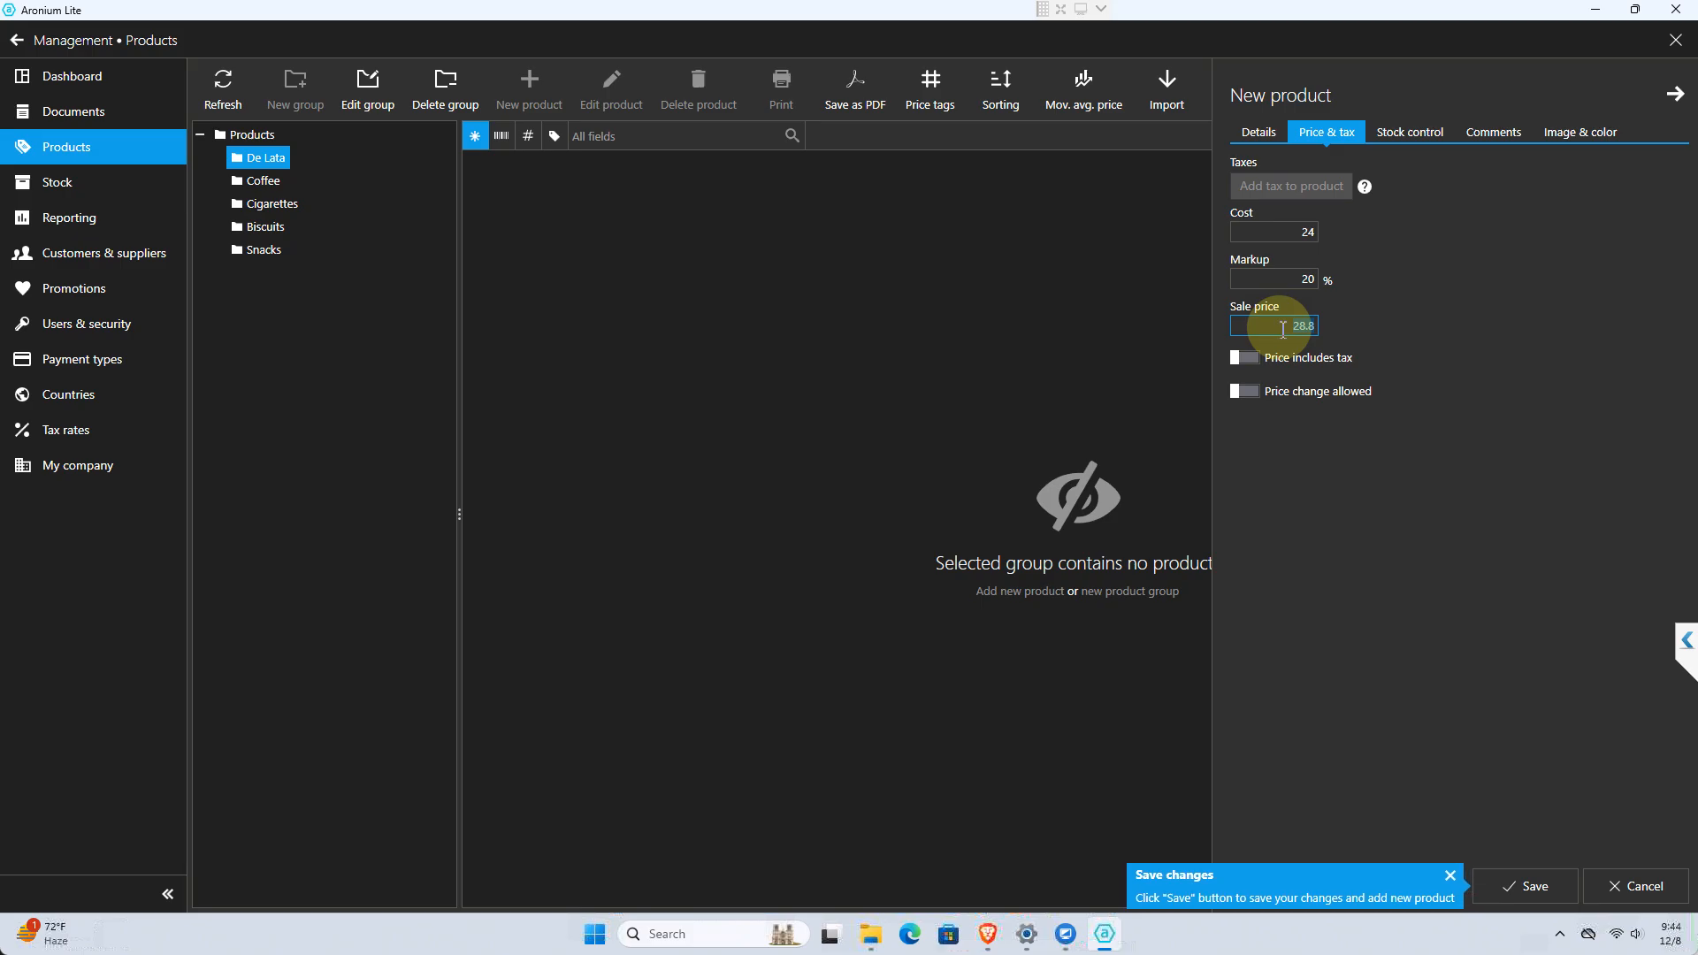
type("28")
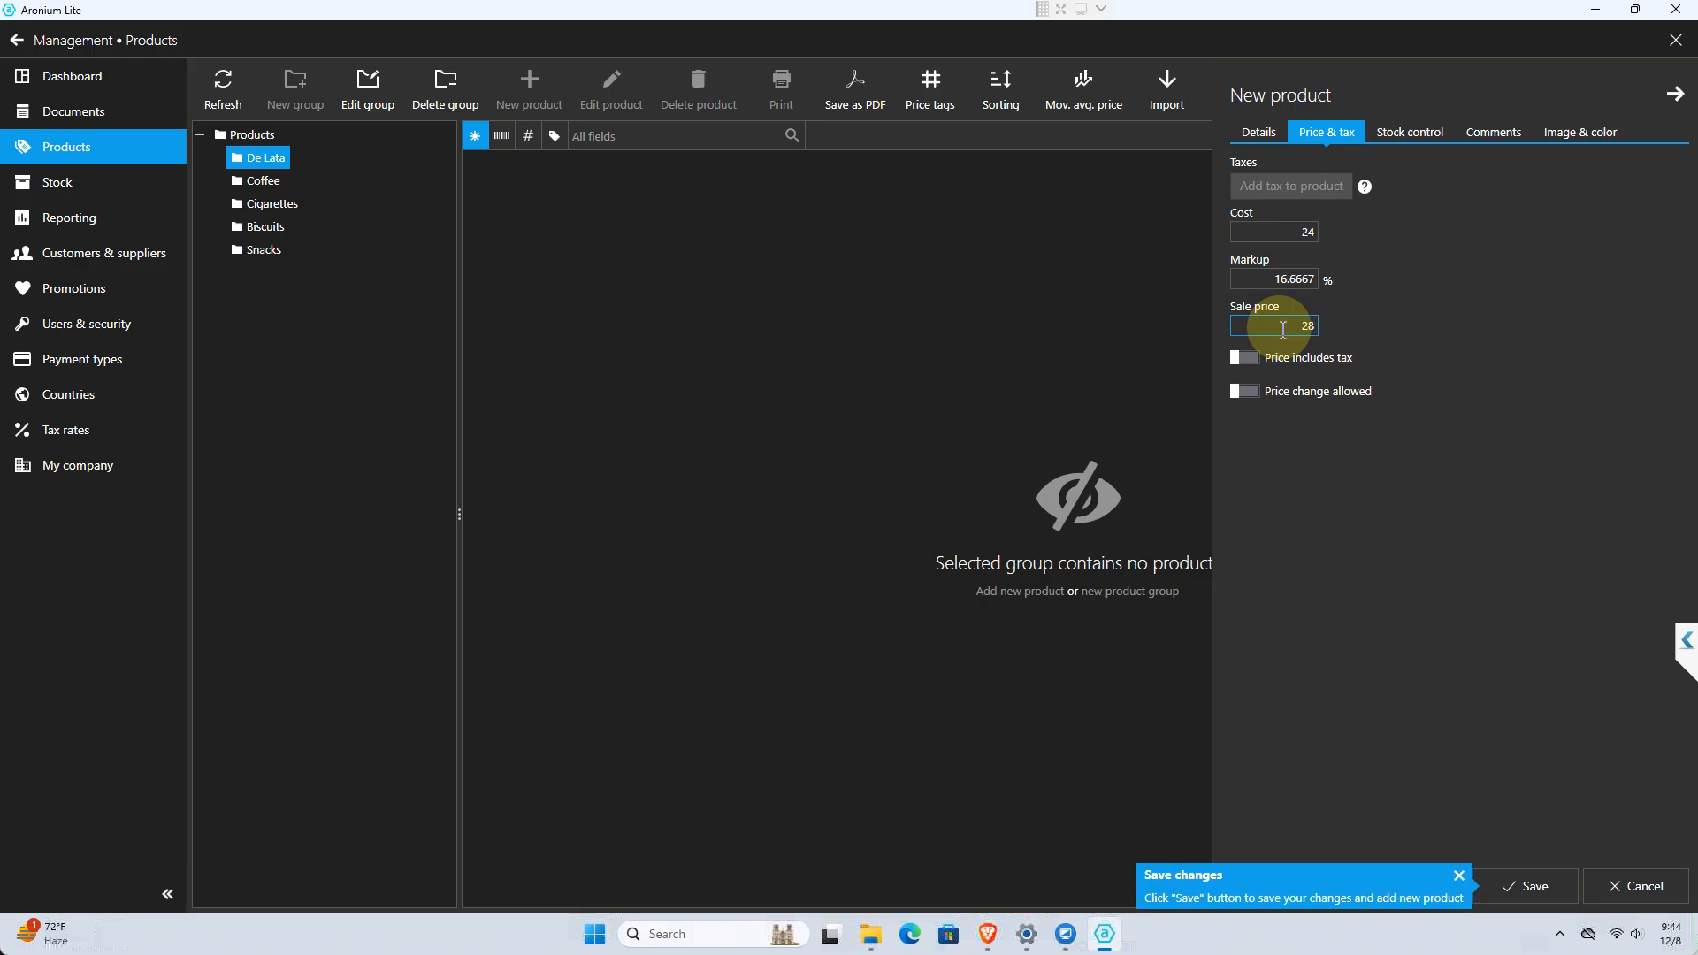
key("BackSpace")
type("6")
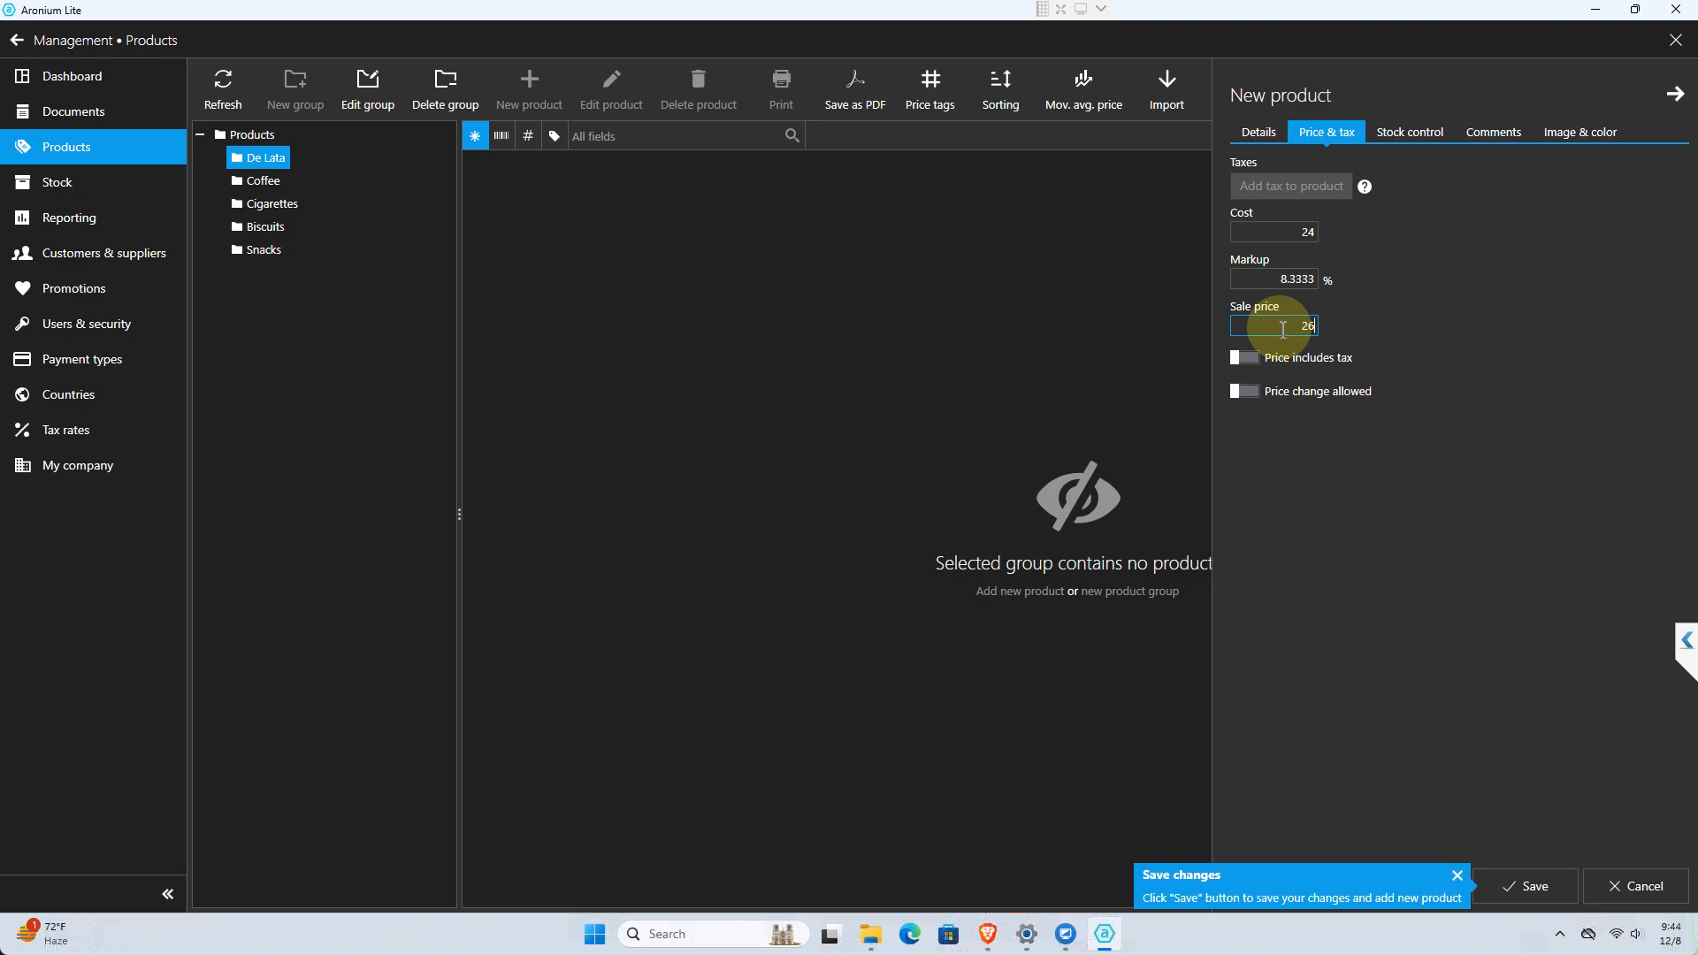
key("BackSpace")
type("7")
key("BackSpace")
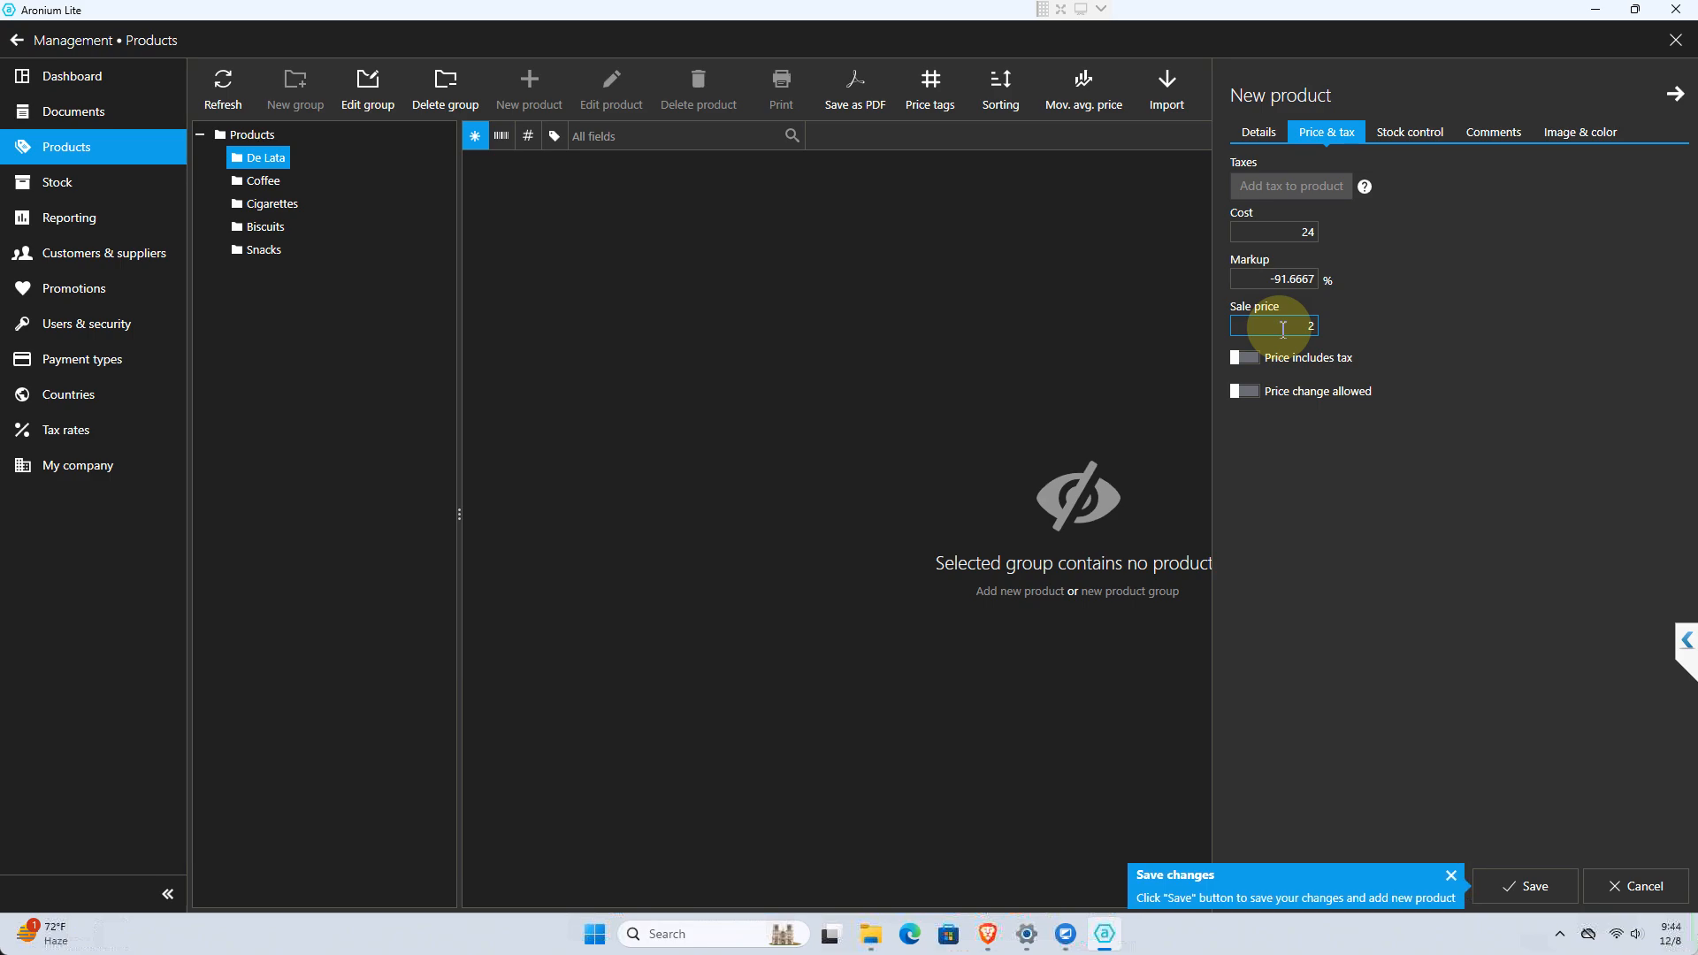
type("5")
key("BackSpace")
type("6")
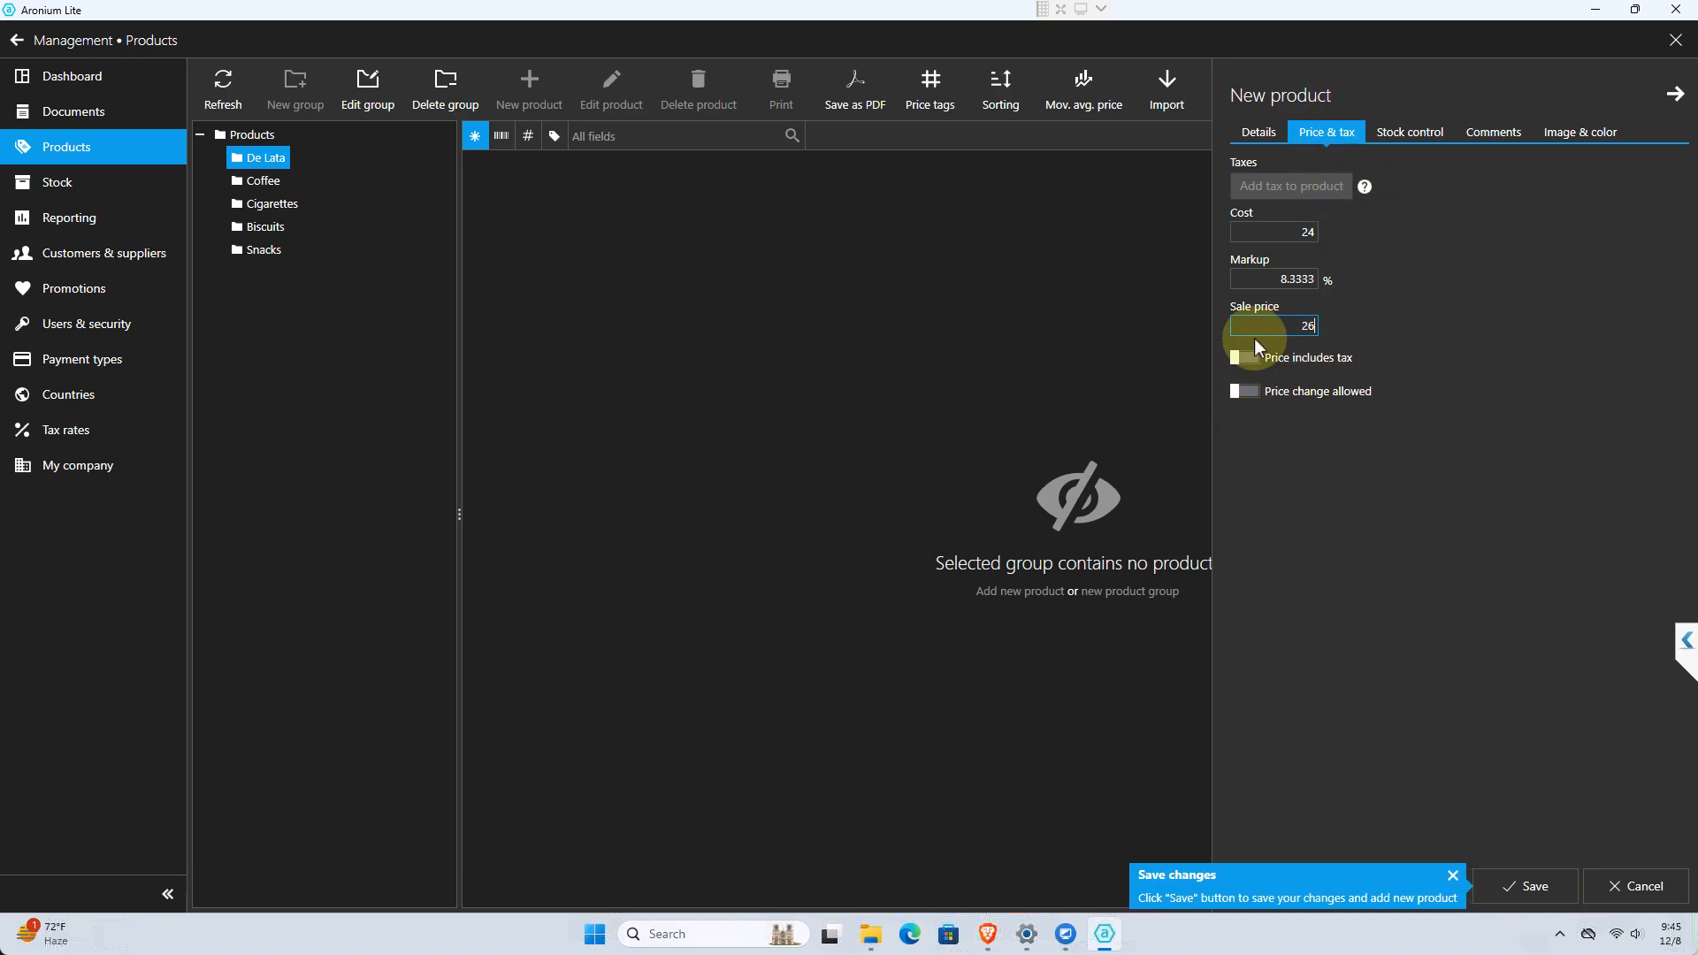
In the product's stock control settings, keep the supplier as (none) and set the reorder point to 10 and preferred quantity to 20
left_click(1405, 135)
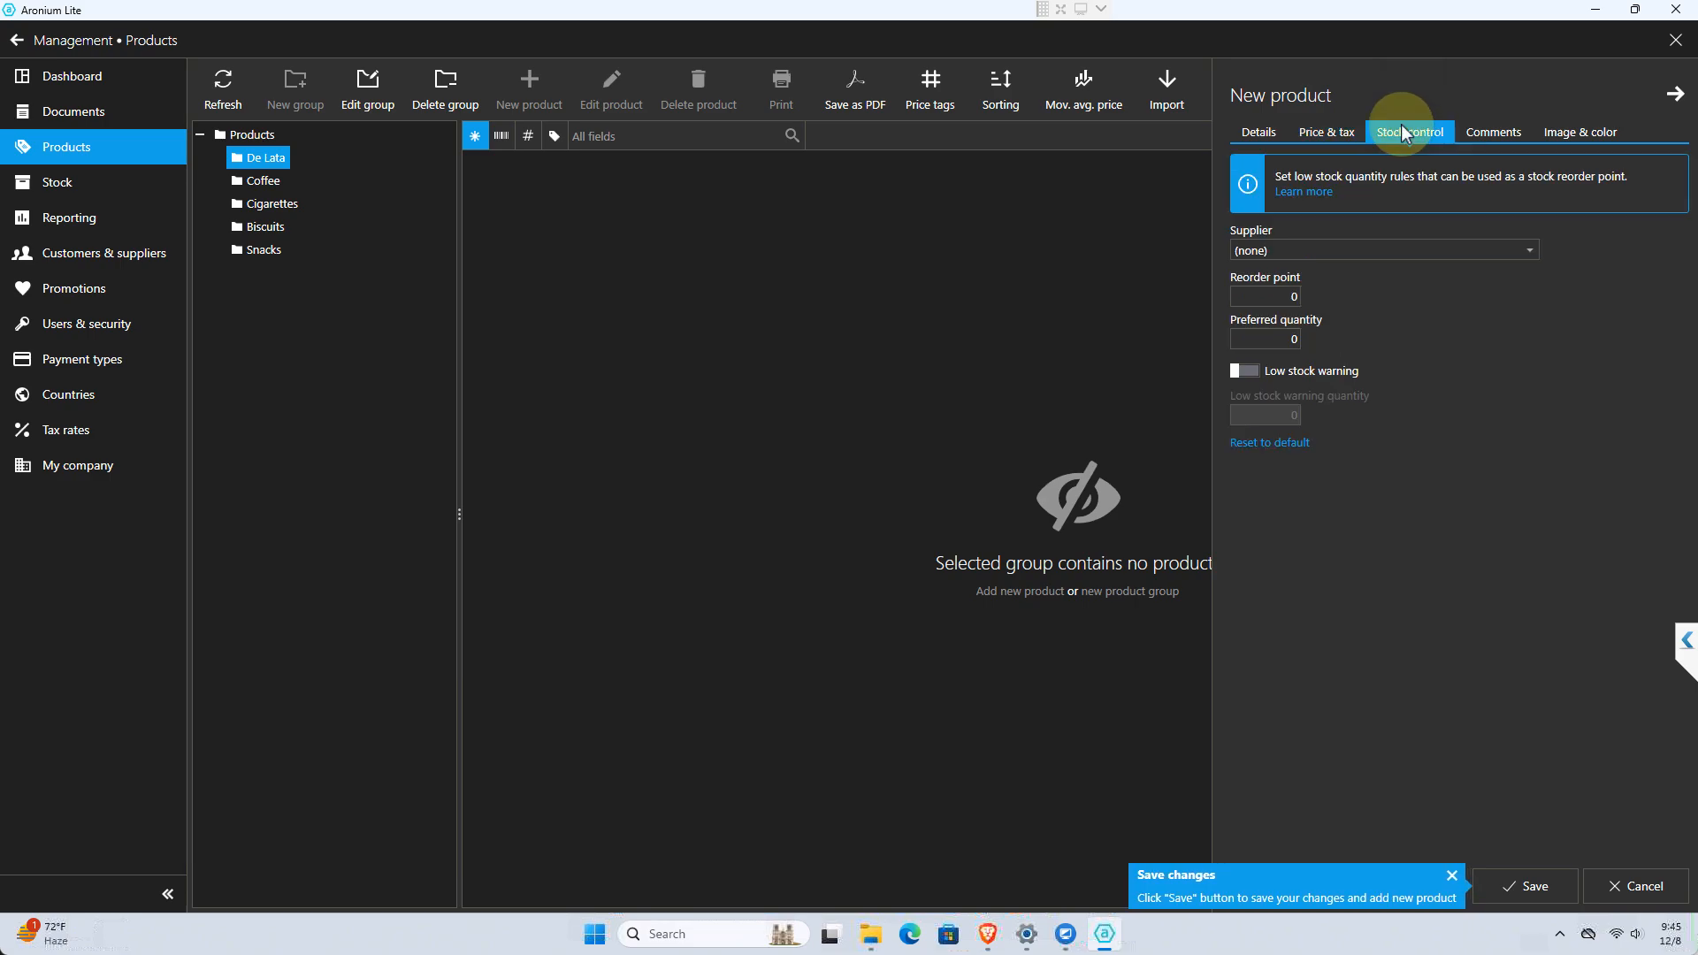
left_click(1360, 250)
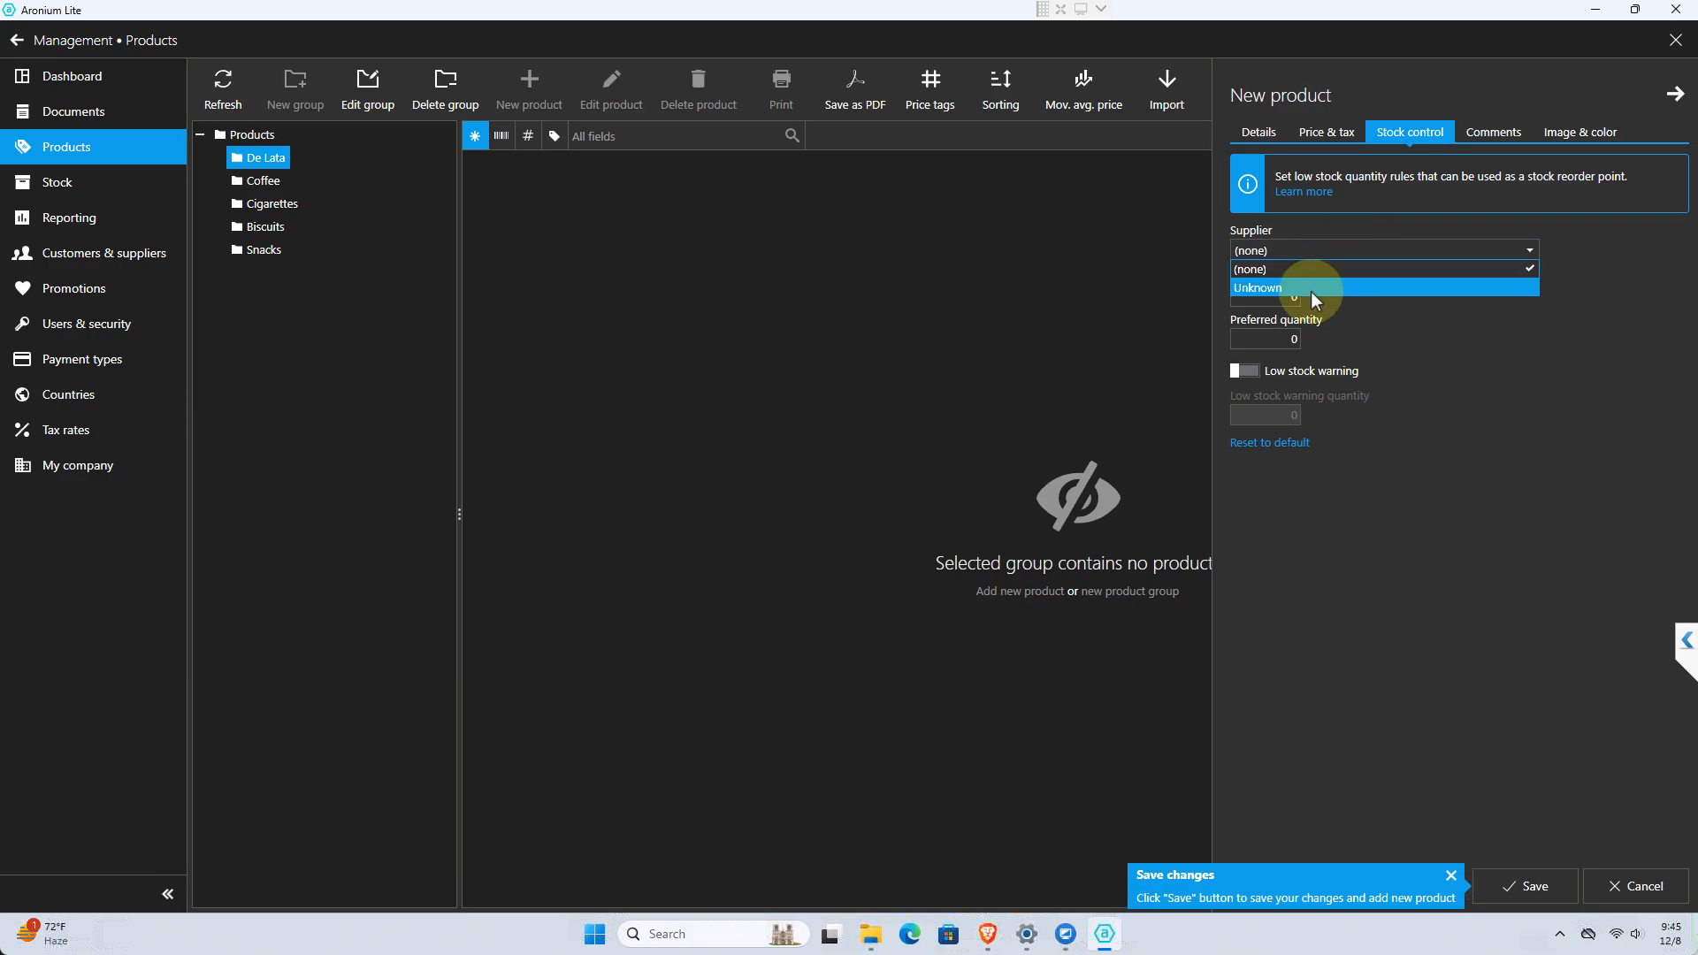
left_click(1286, 269)
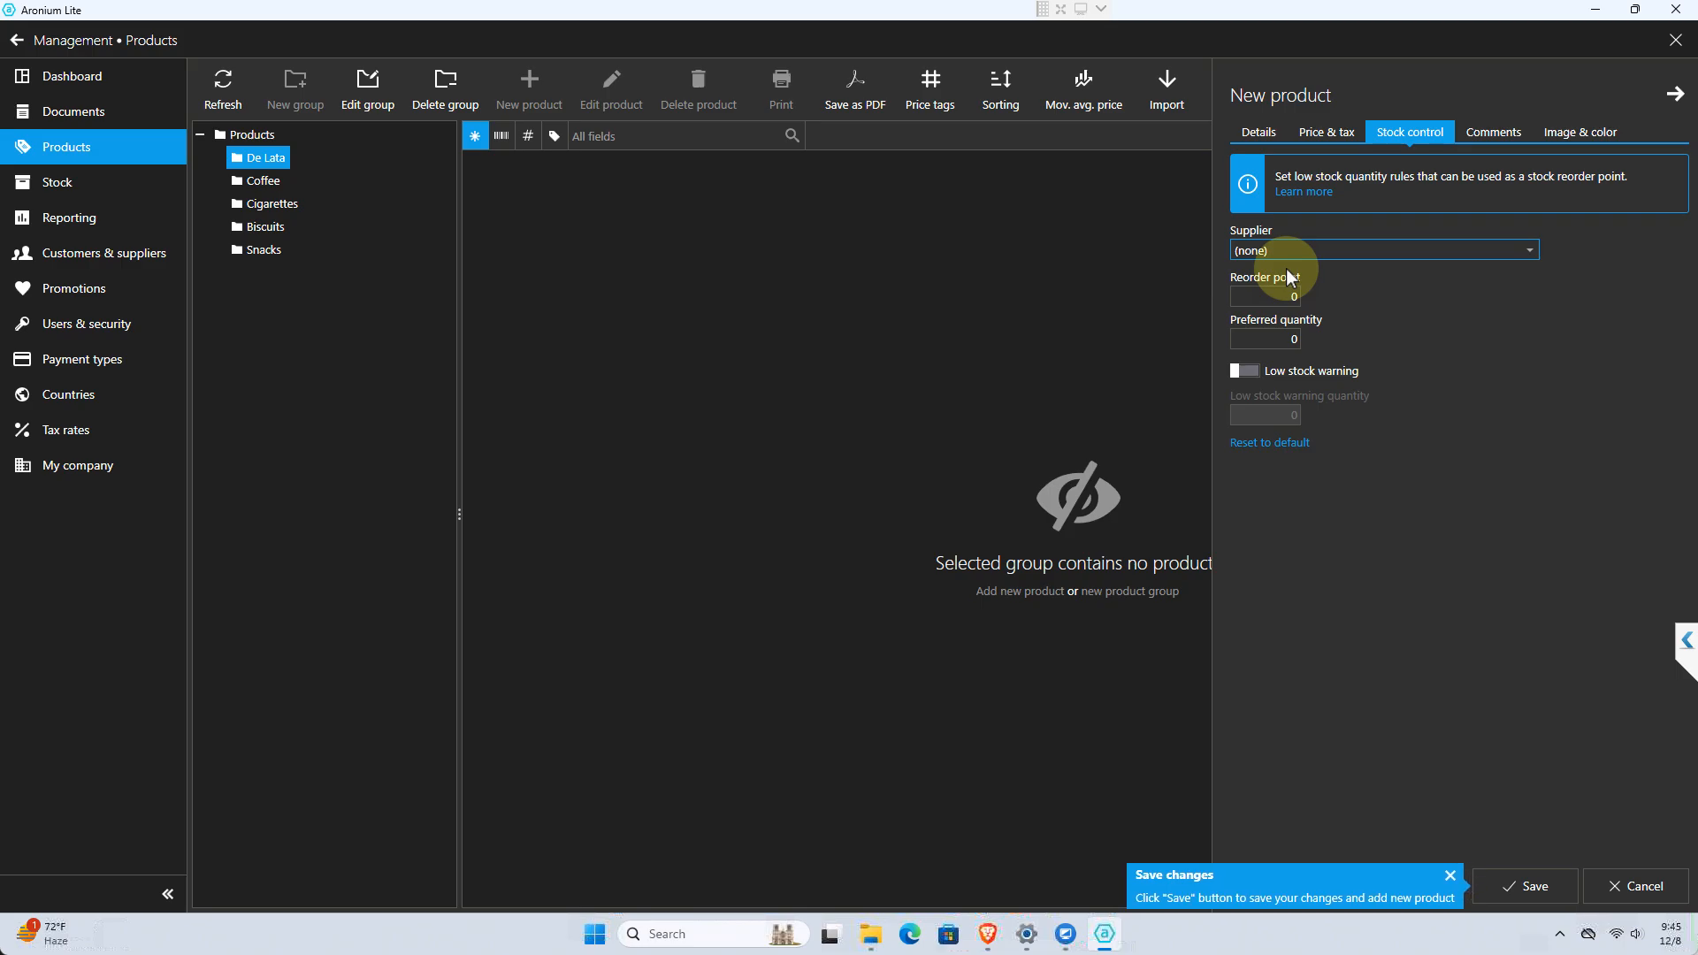
left_click(1286, 299)
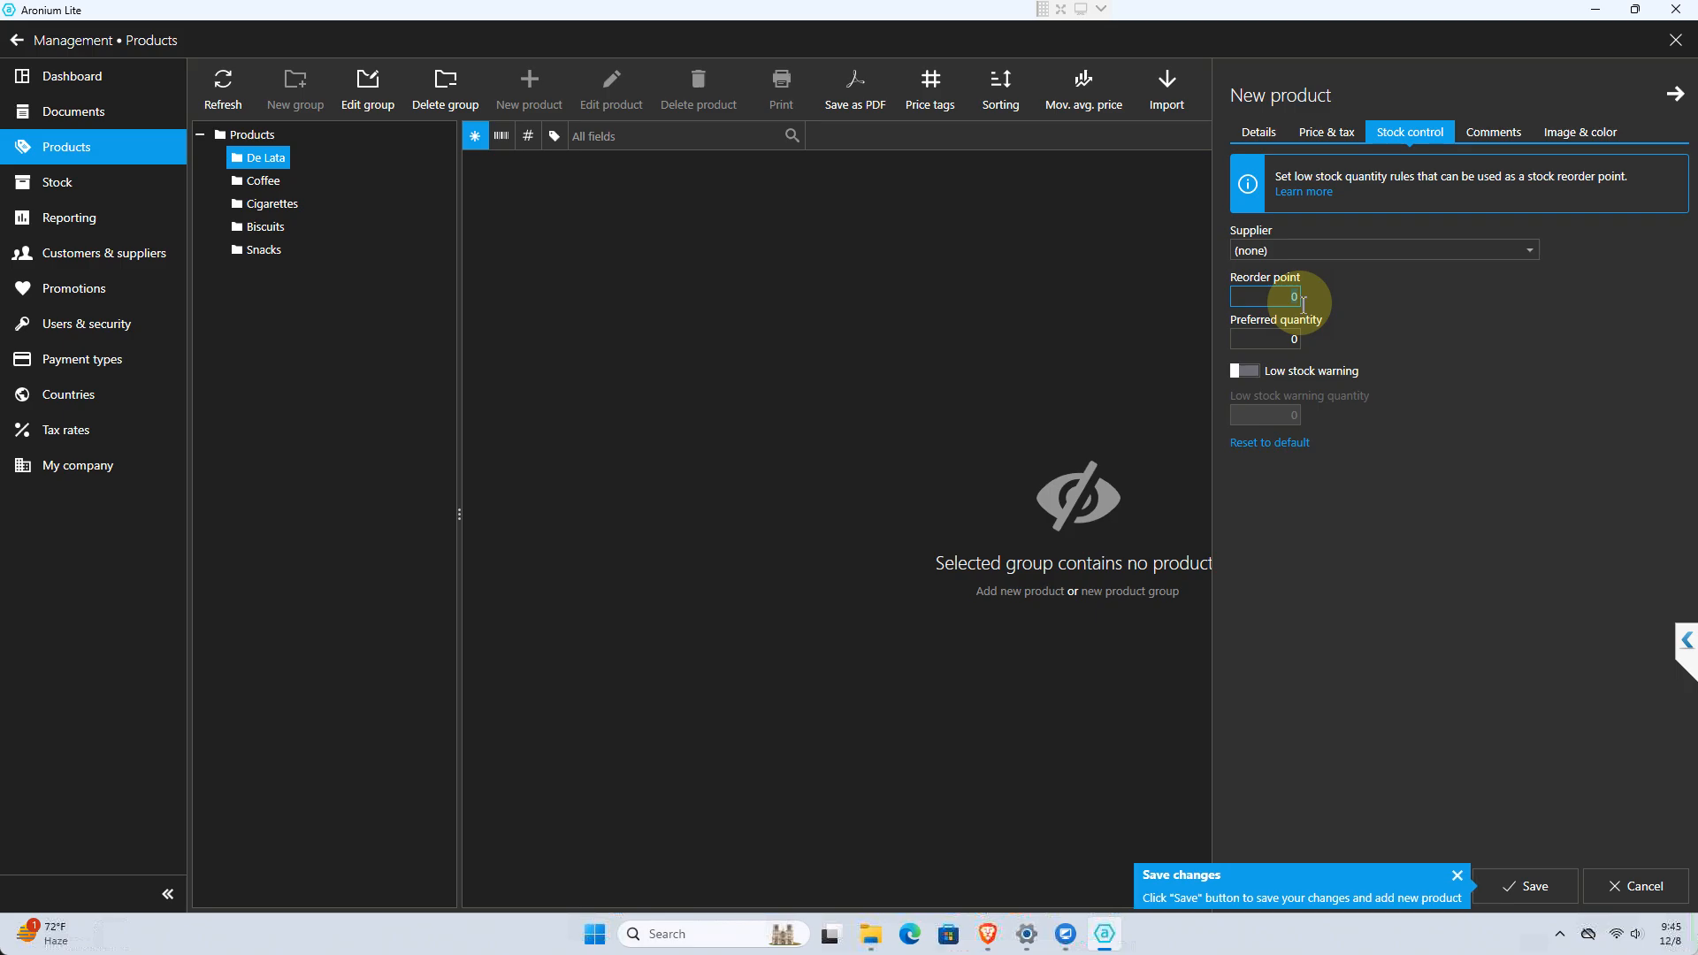
type("109")
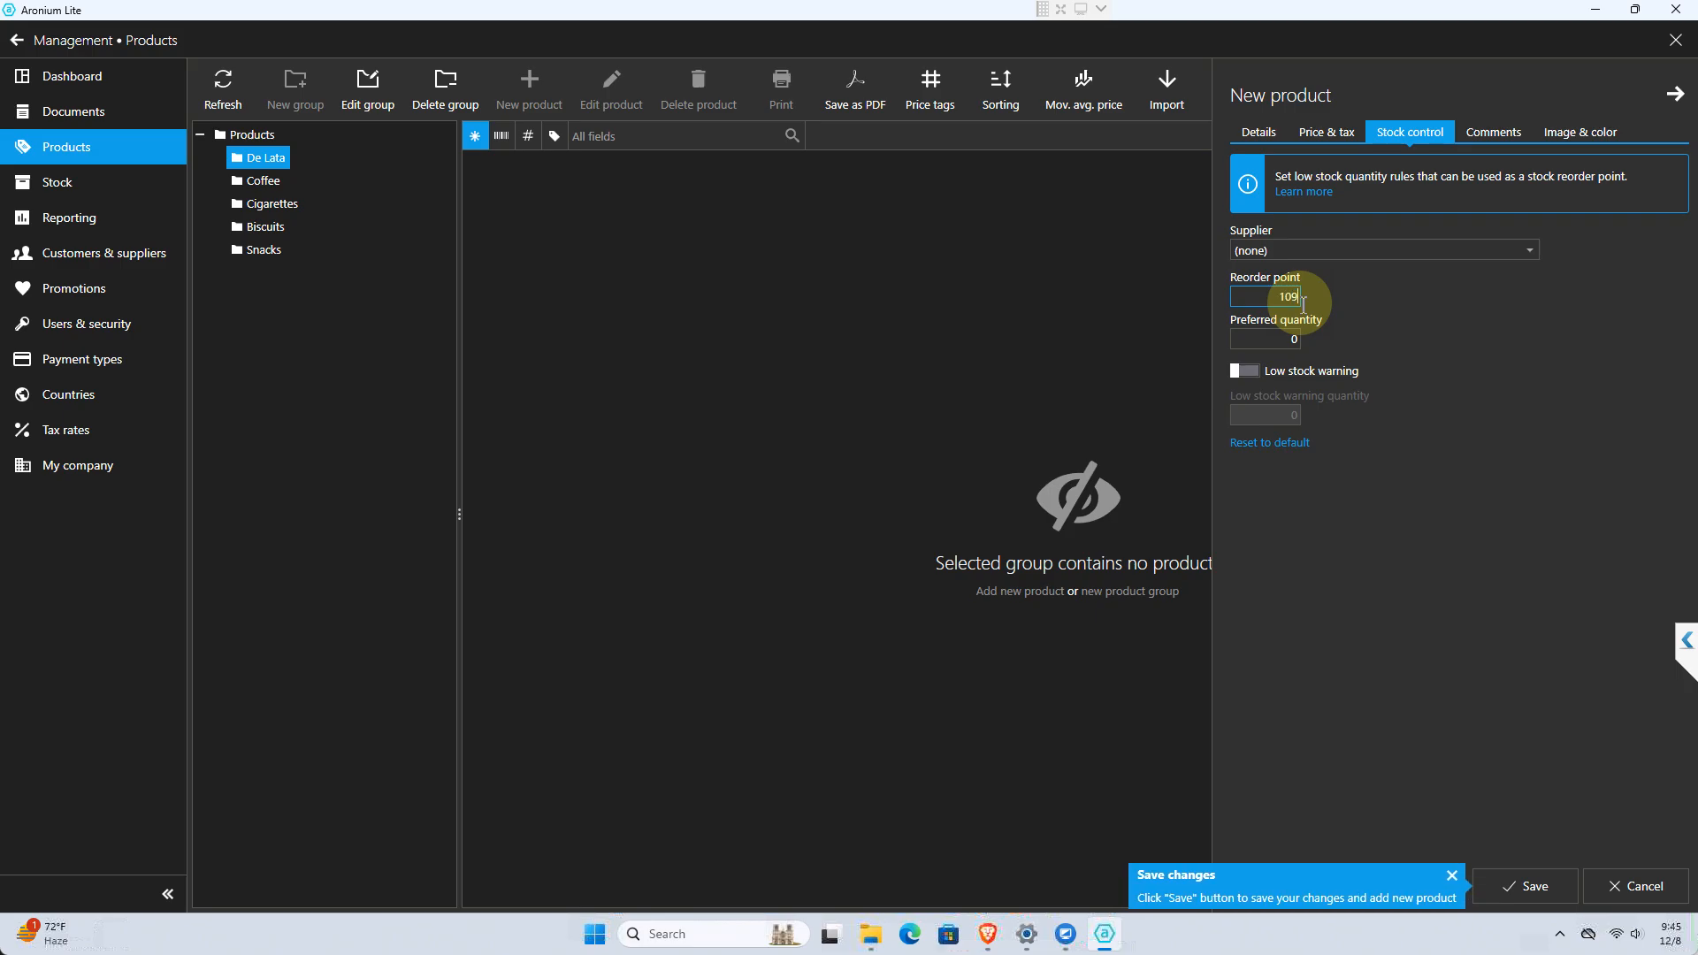
key("BackSpace")
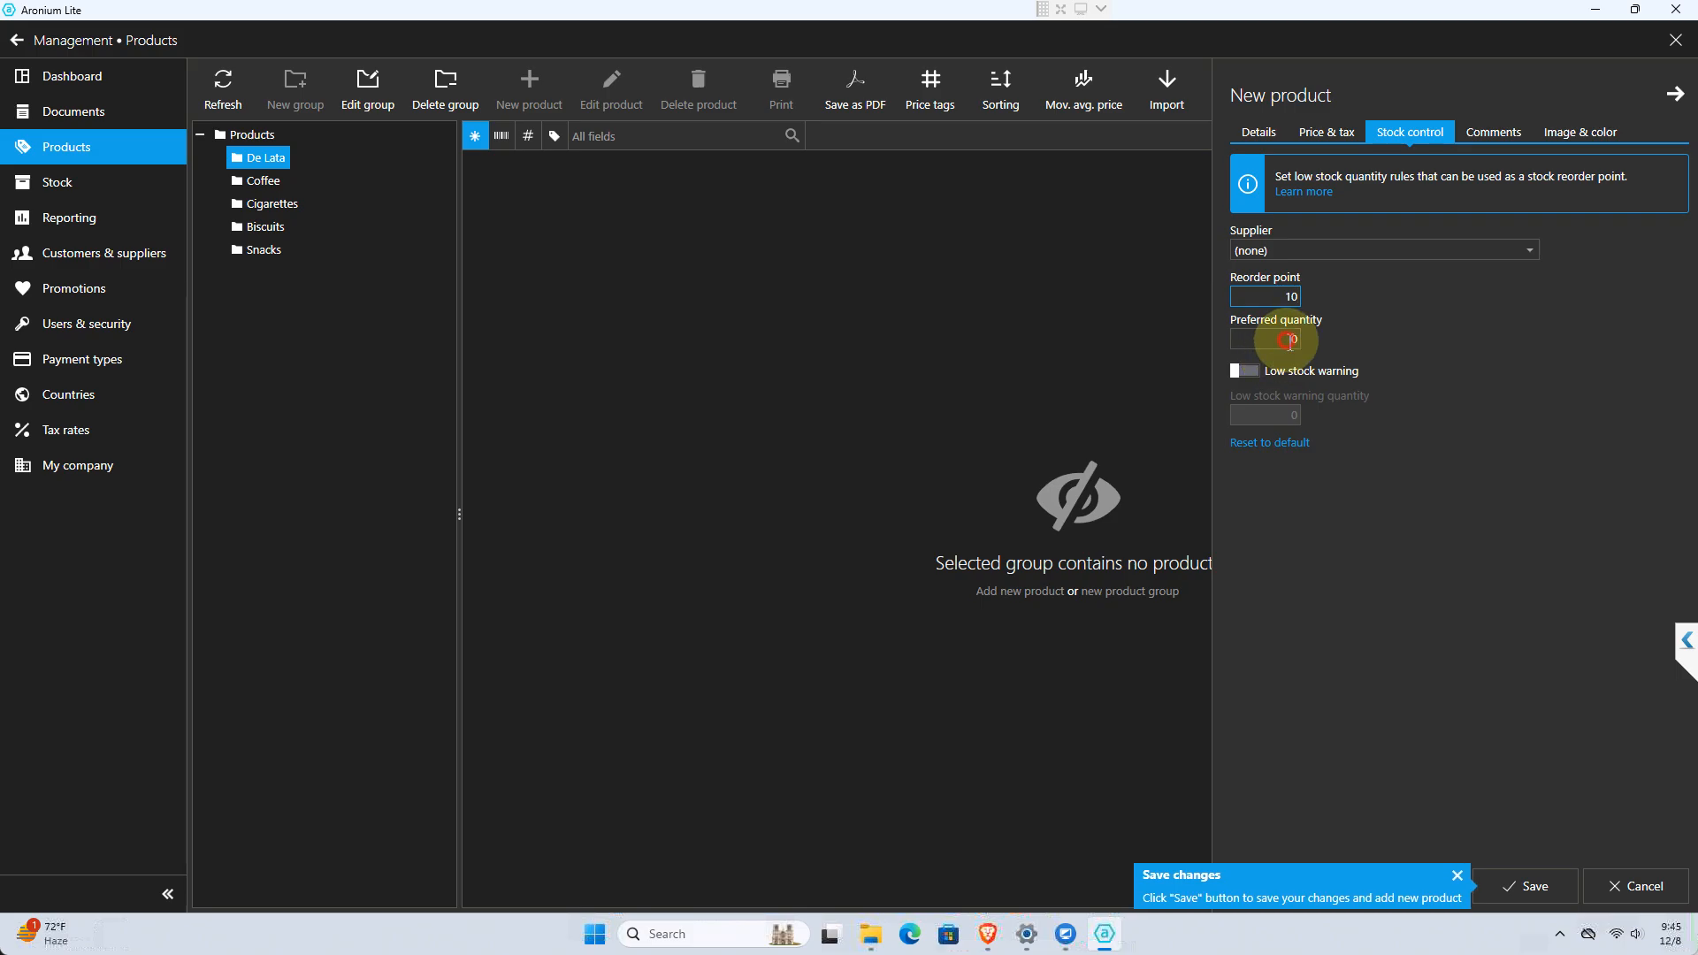
left_click(1291, 341)
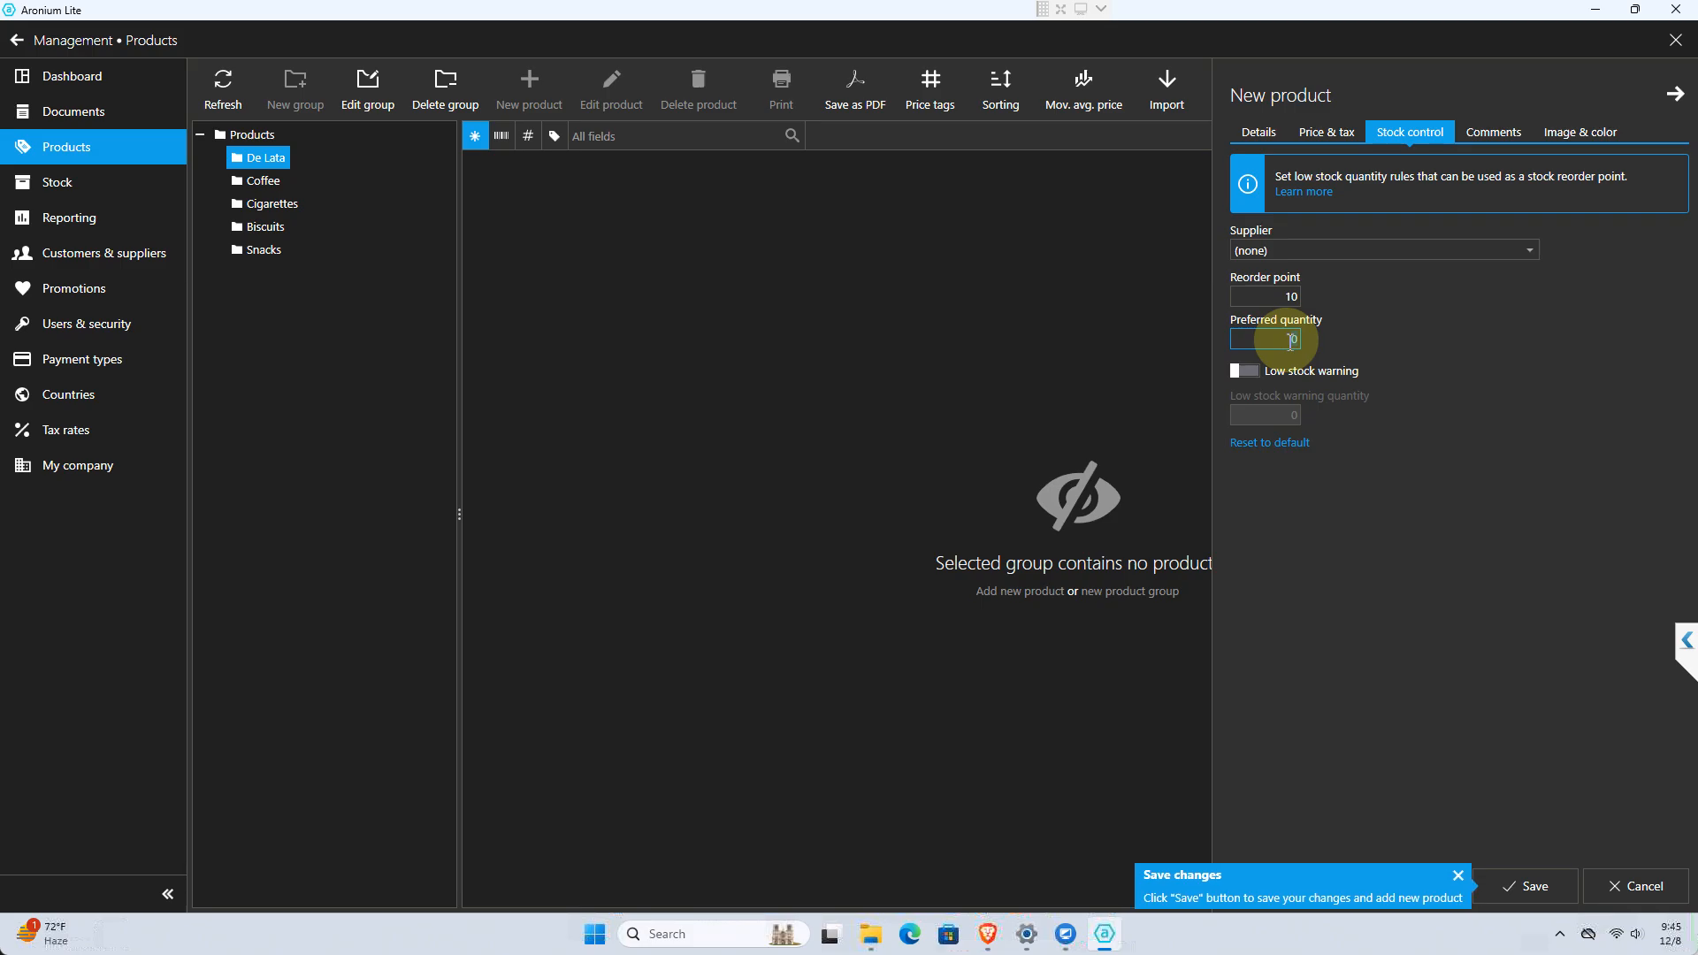
type("20")
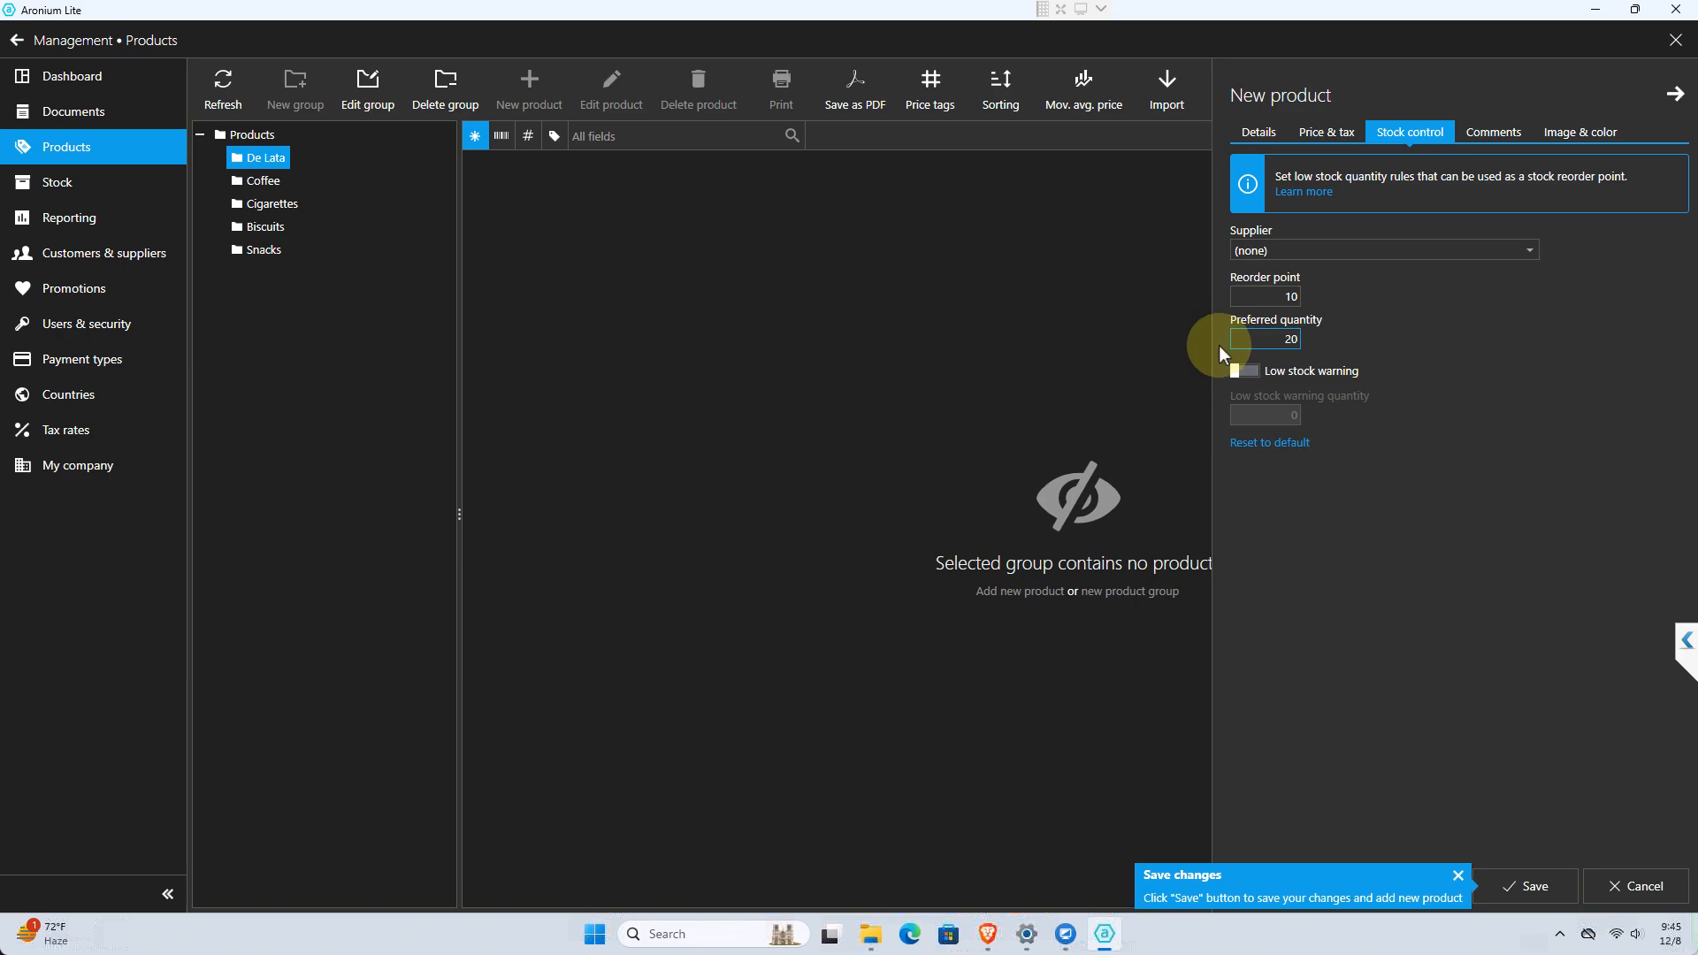
Enable the low stock warning for the product and set its warning quantity to 10
left_click(1251, 382)
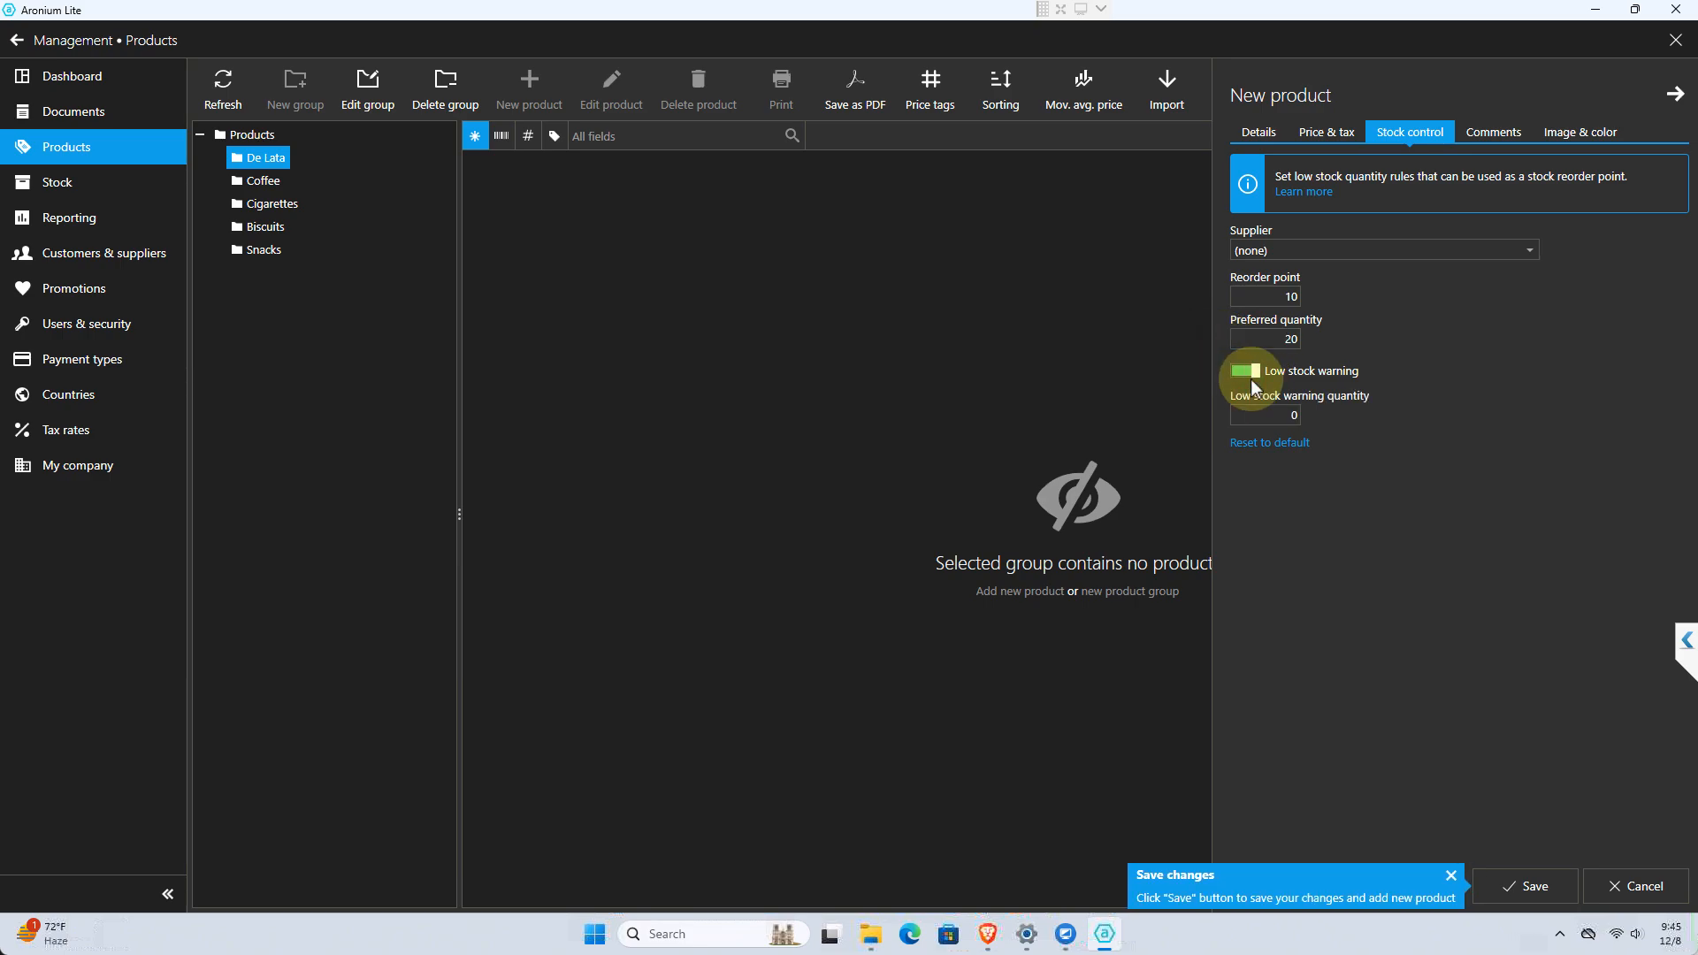
left_click(1291, 415)
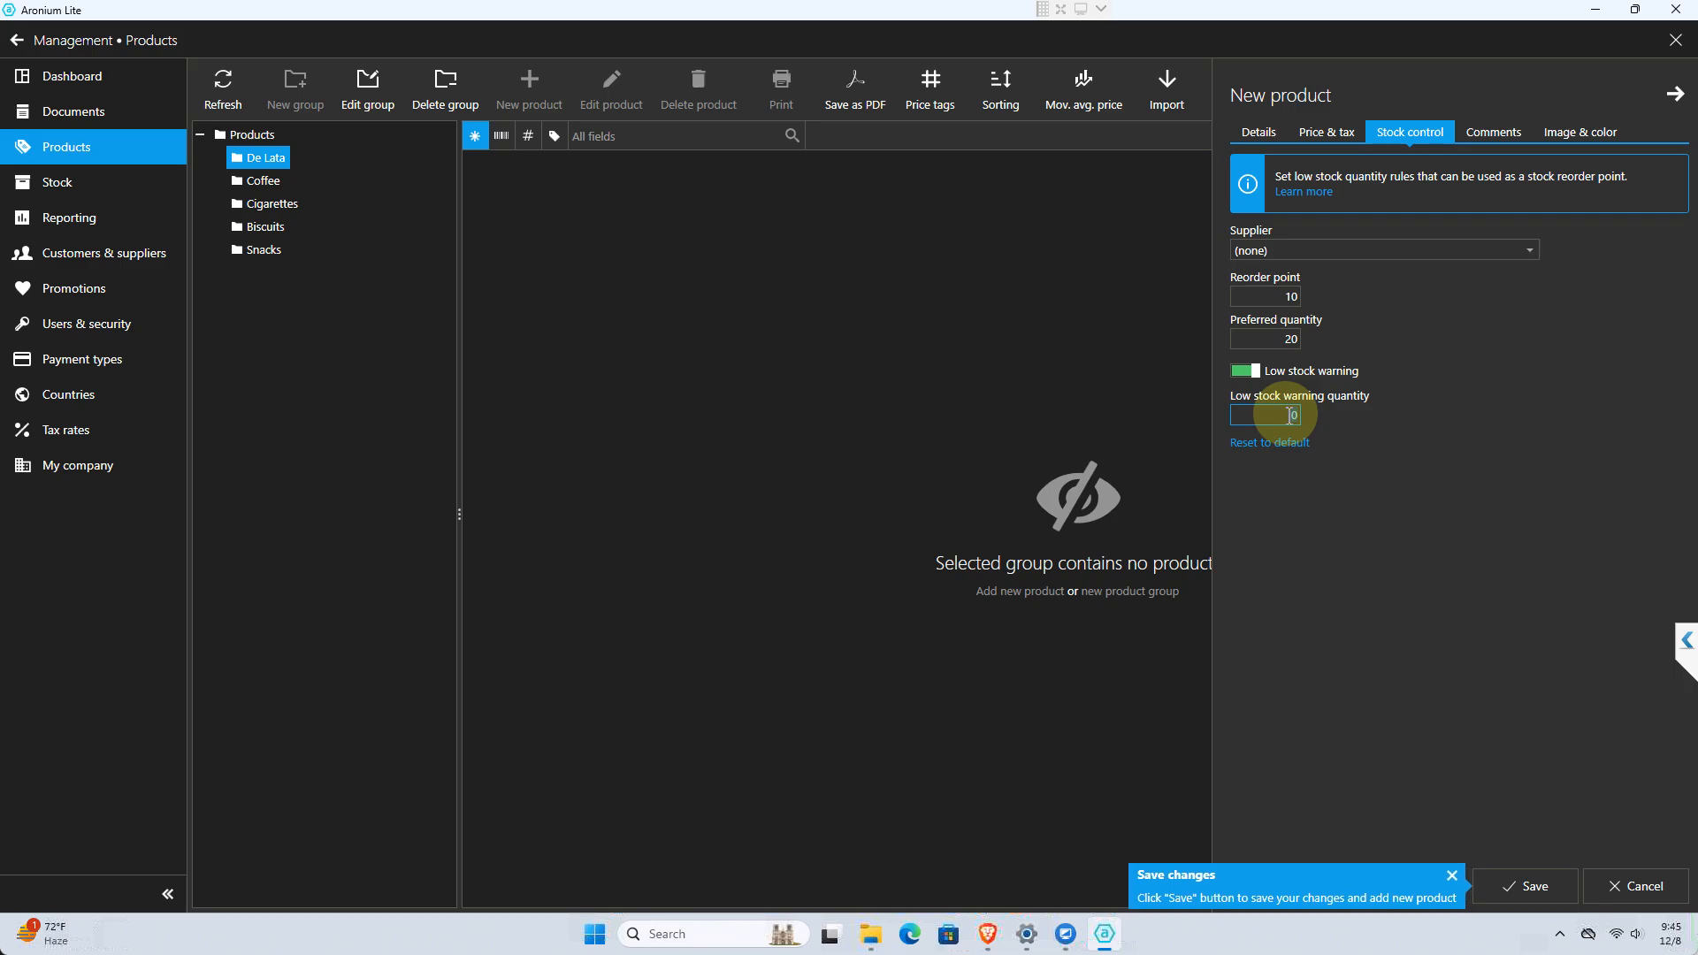
type("10")
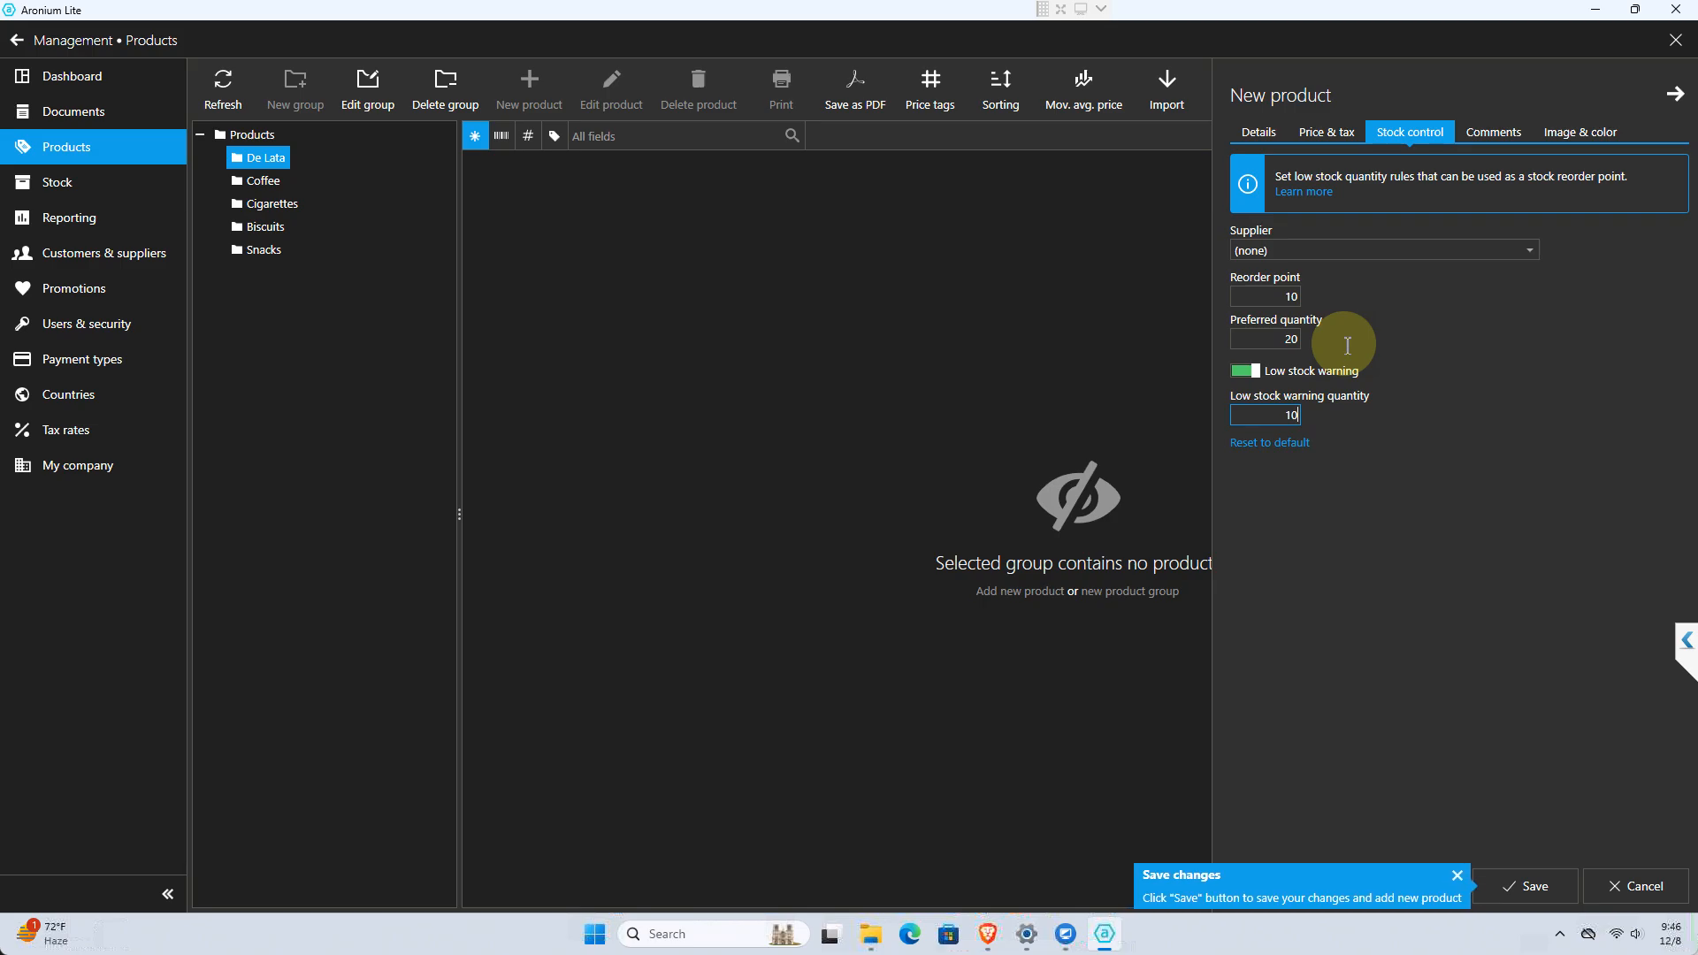
key("BackSpace")
key("BackSpace")
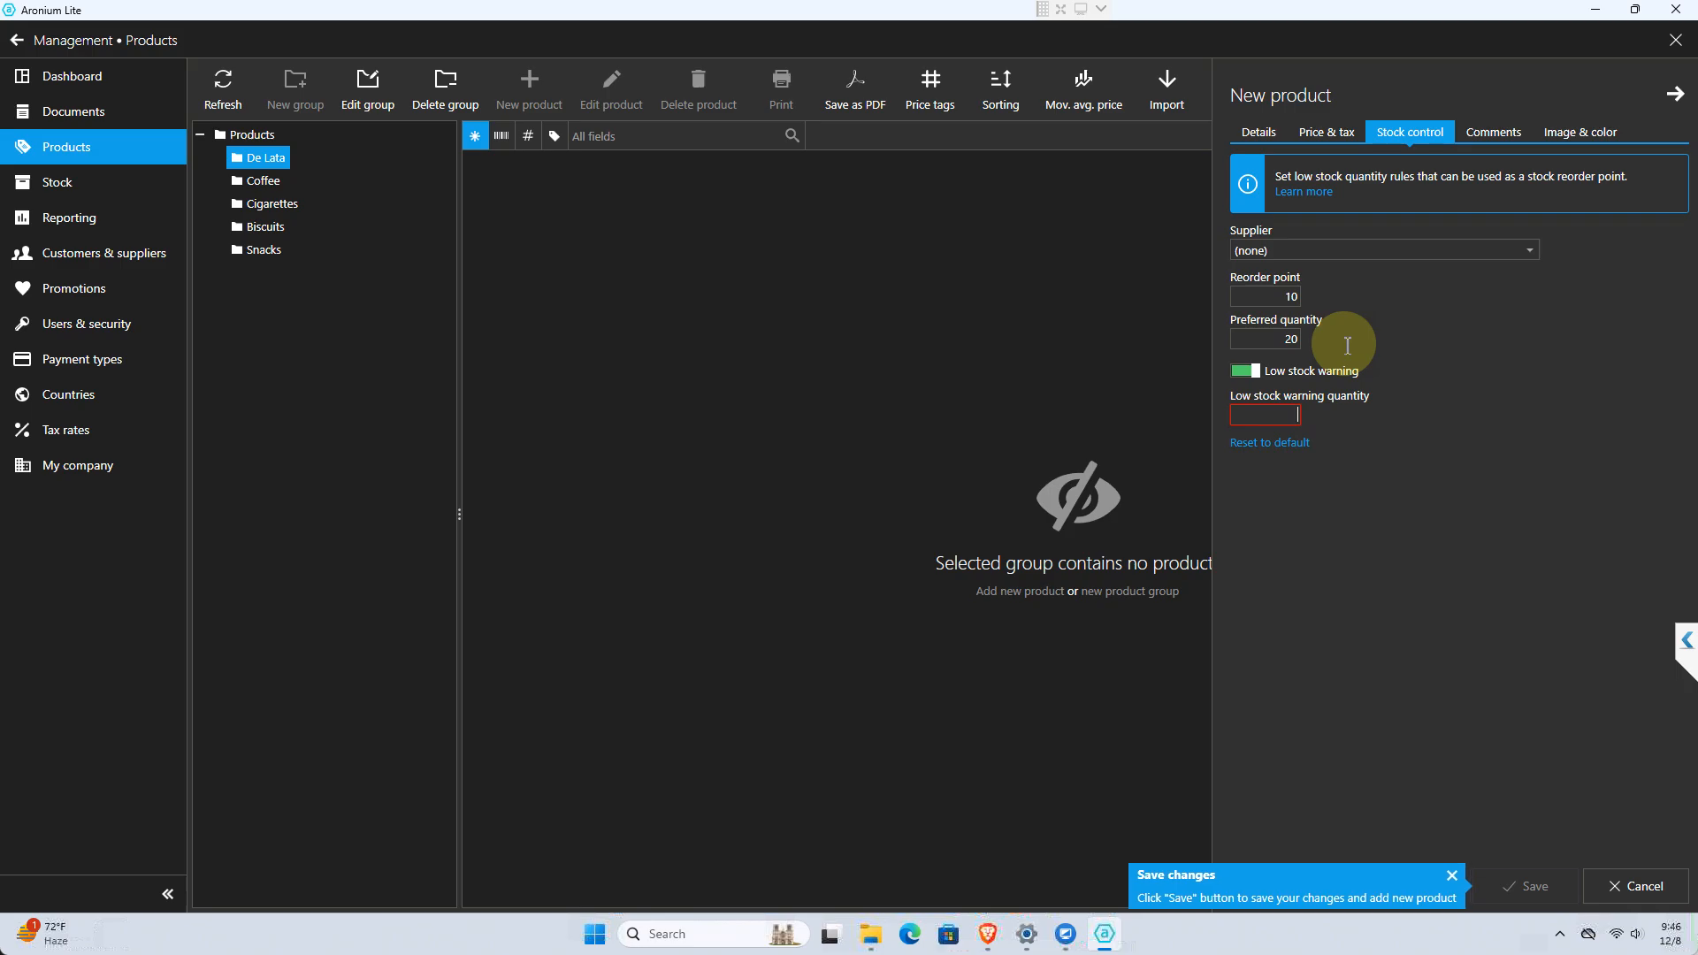
type("5")
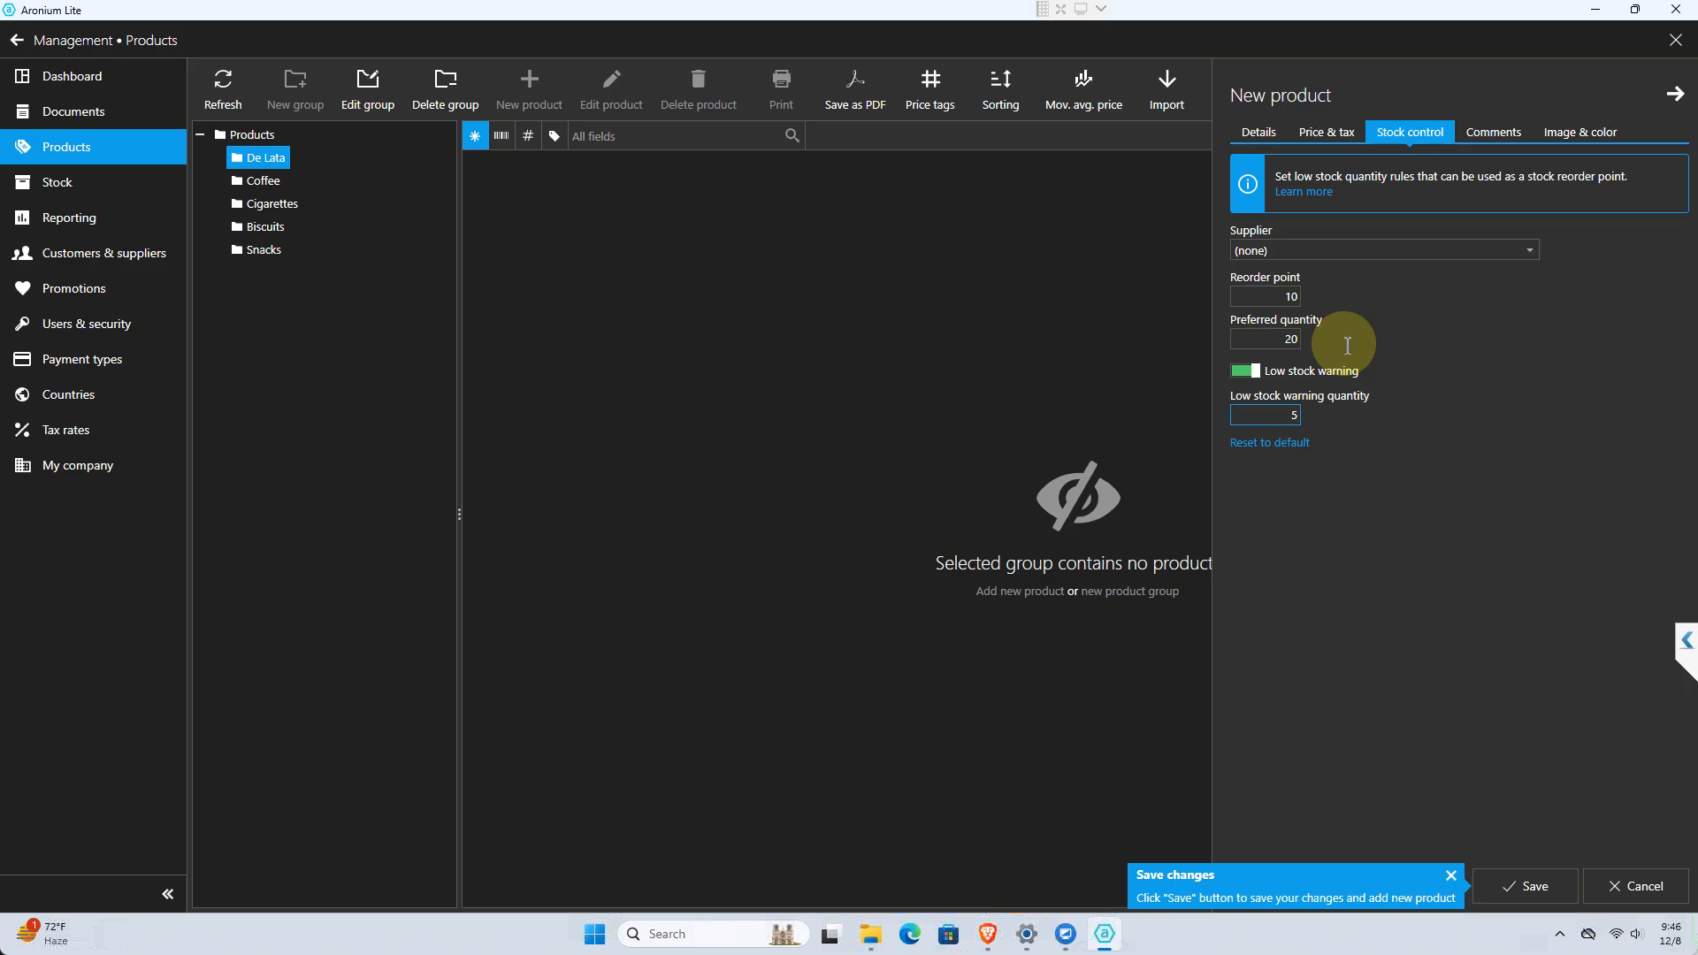
key("BackSpace")
type("10")
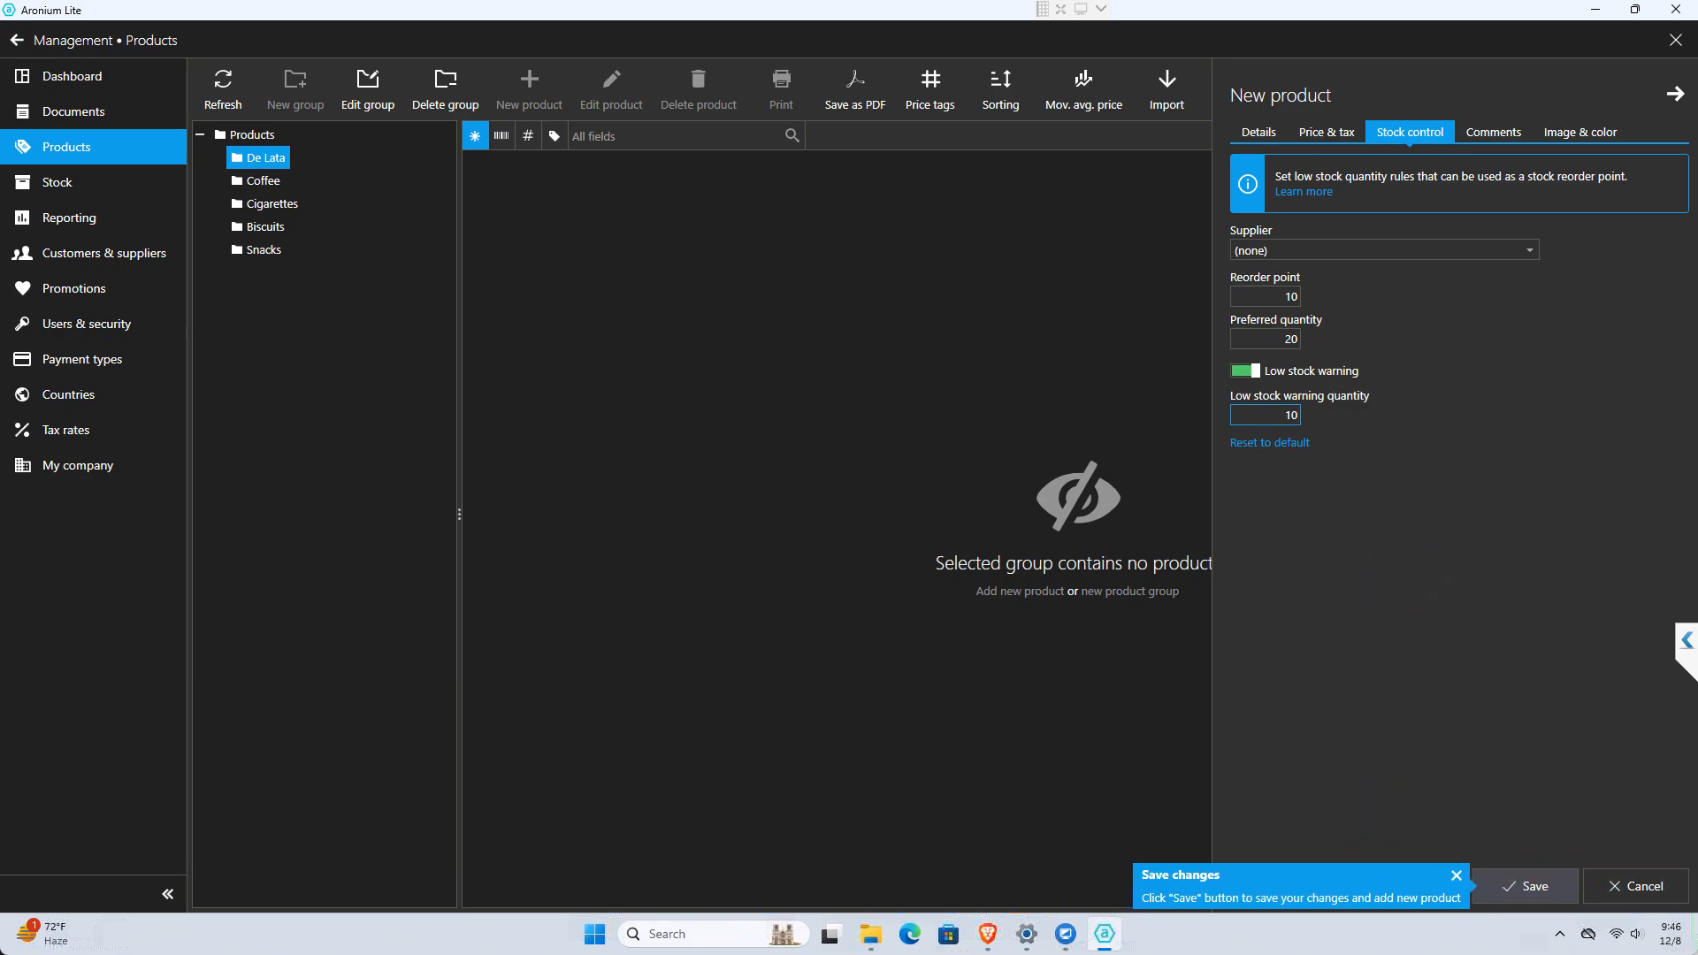
left_click(1259, 132)
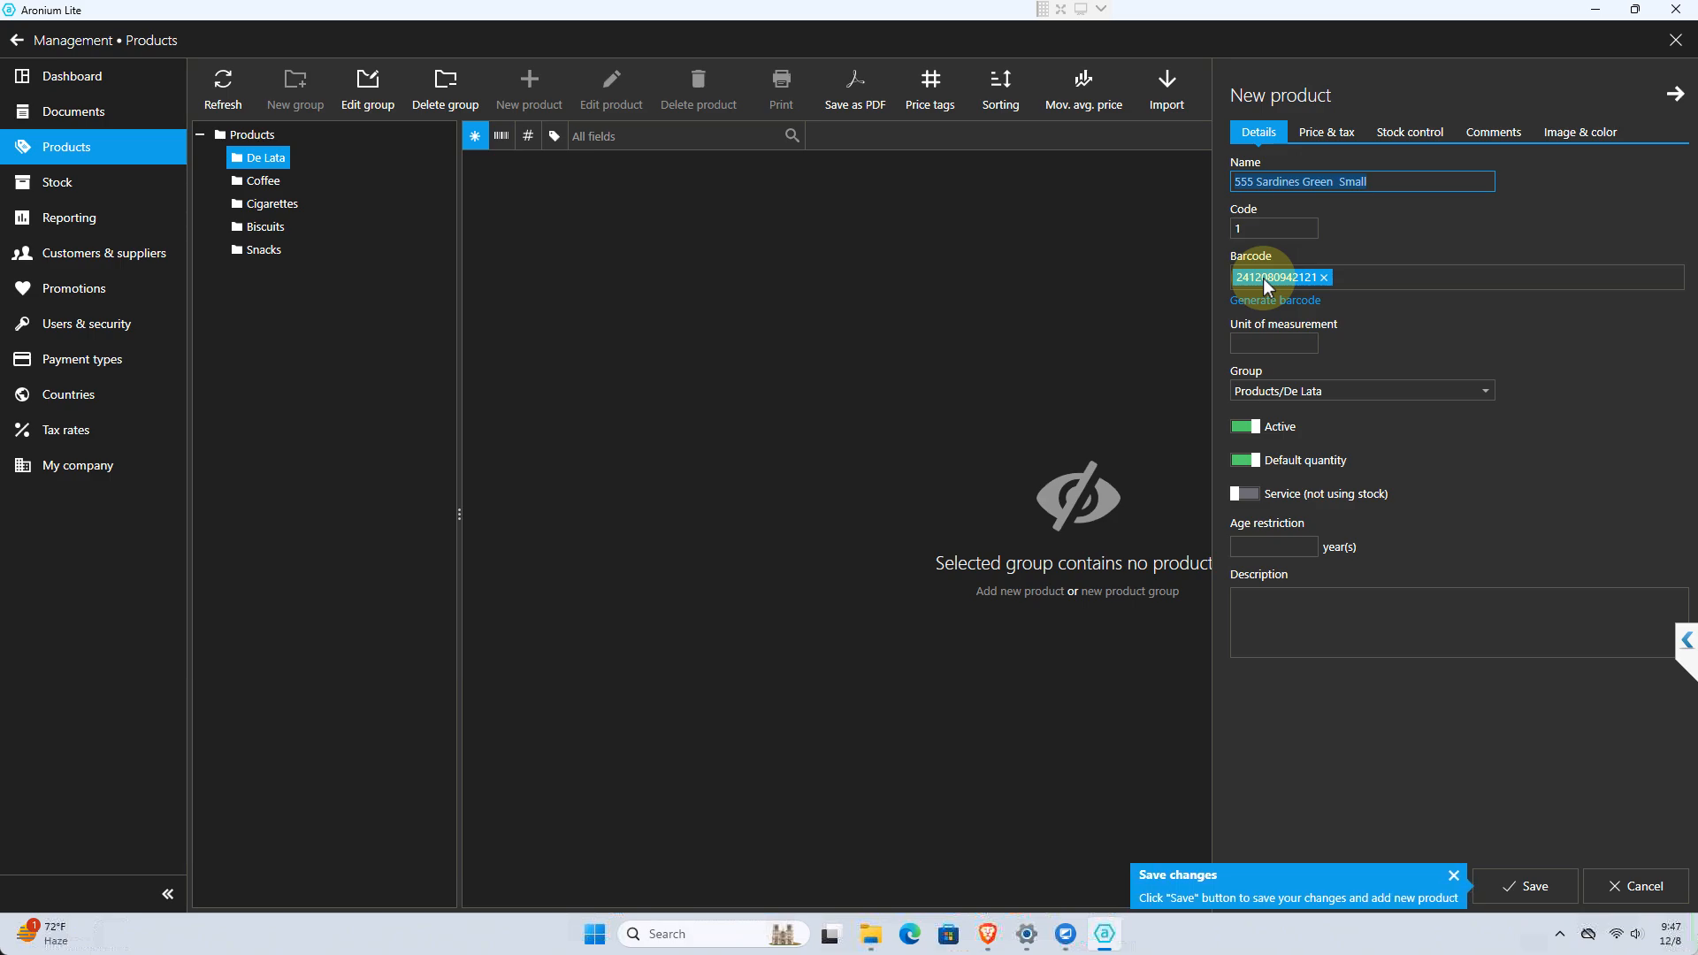
left_click(1331, 274)
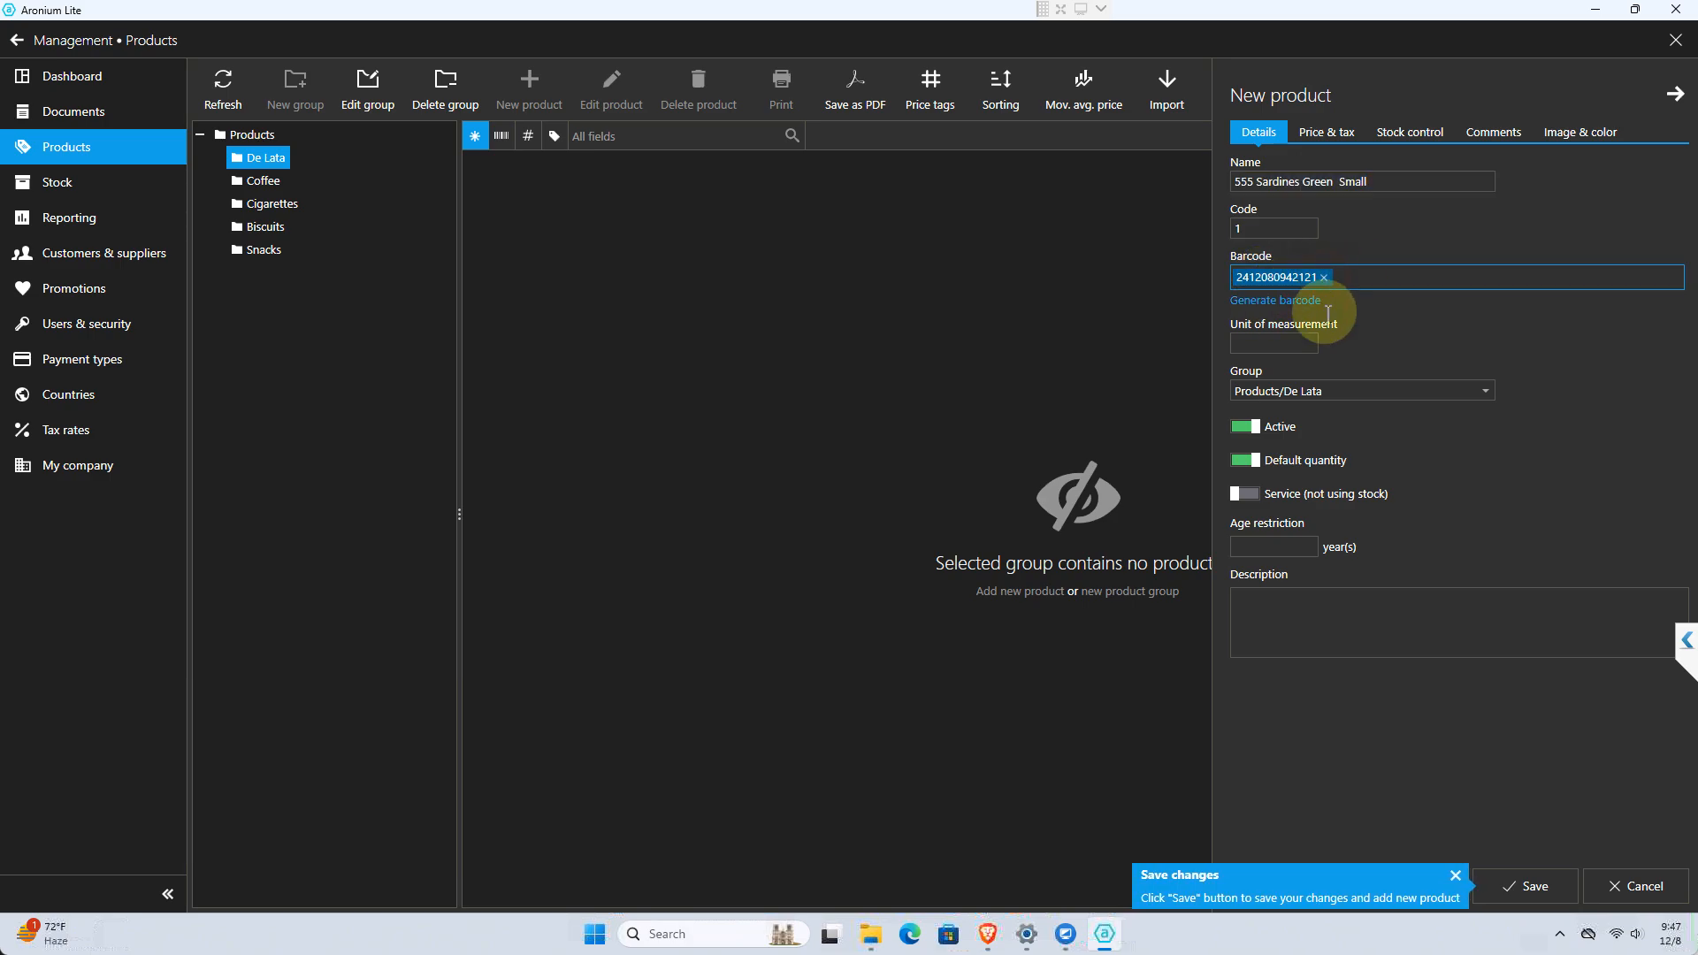
key("BackSpace")
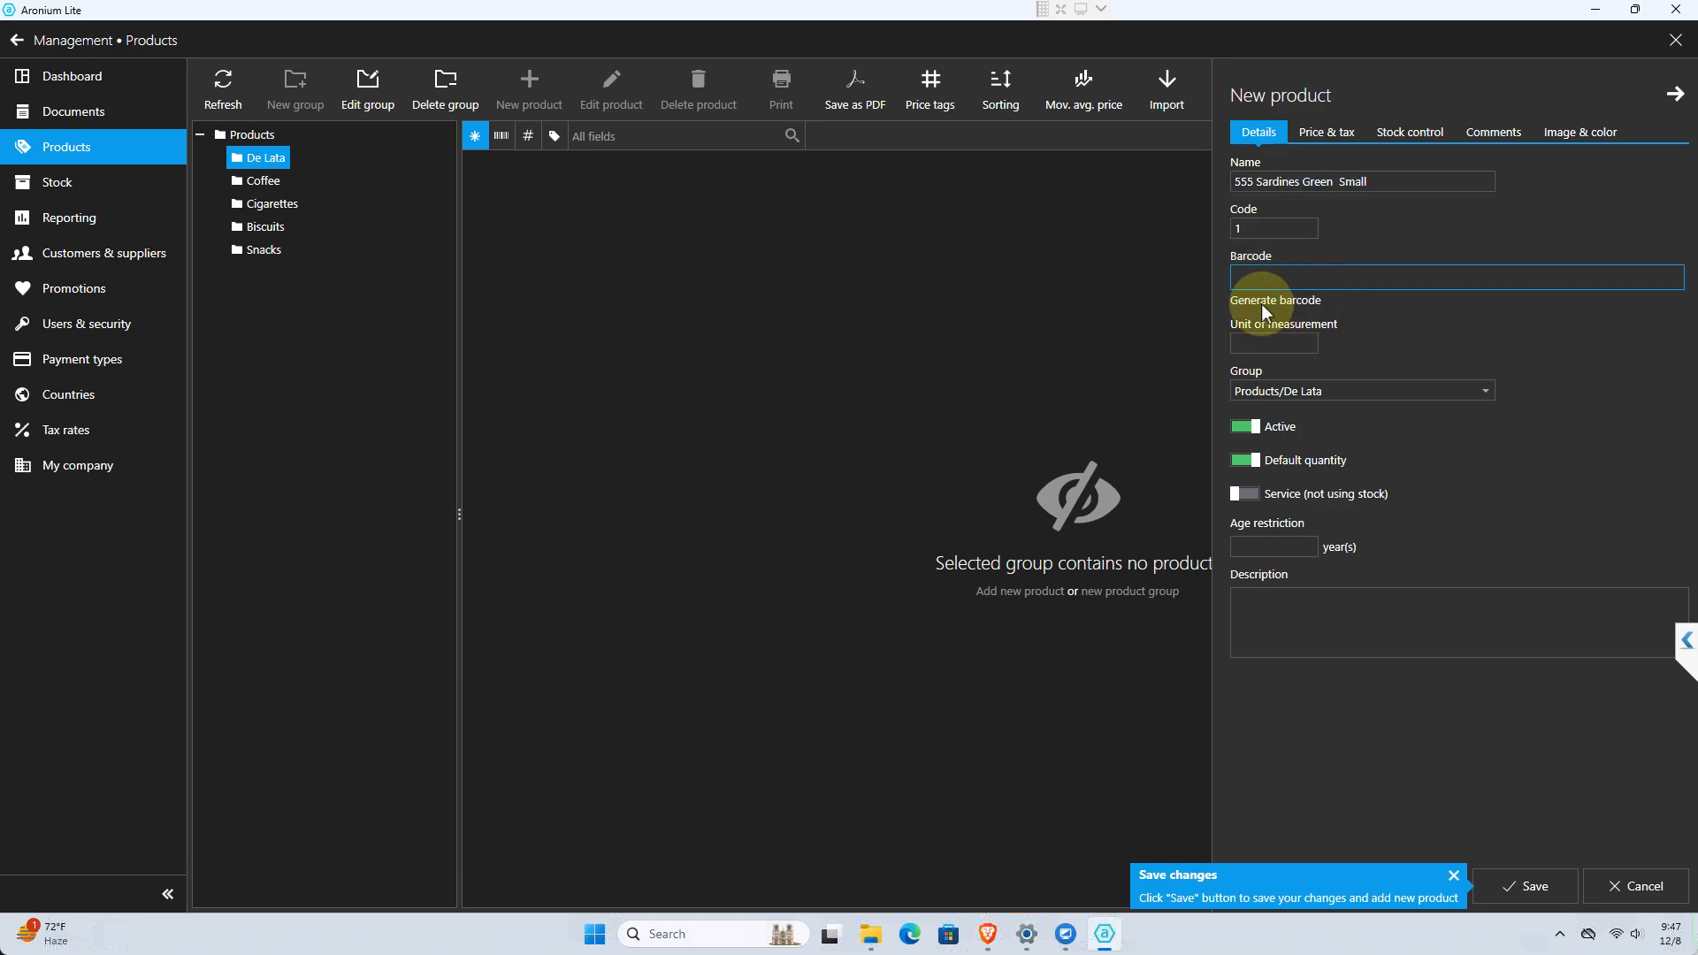
left_click(1265, 311)
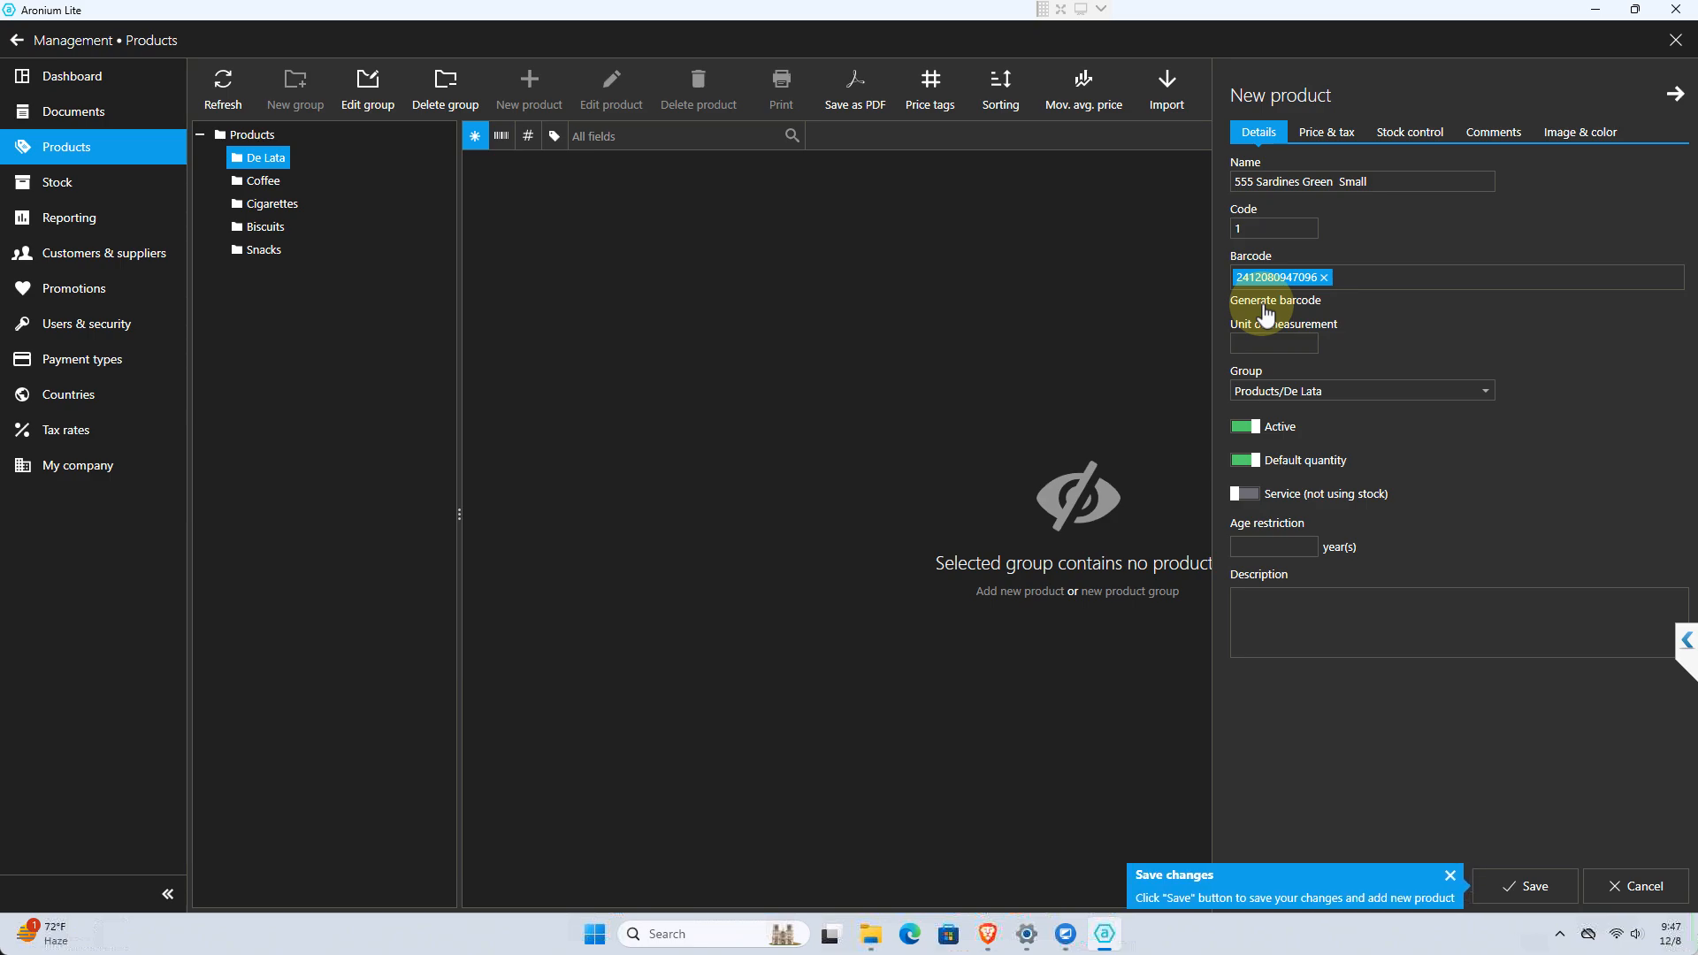
left_click(1324, 277)
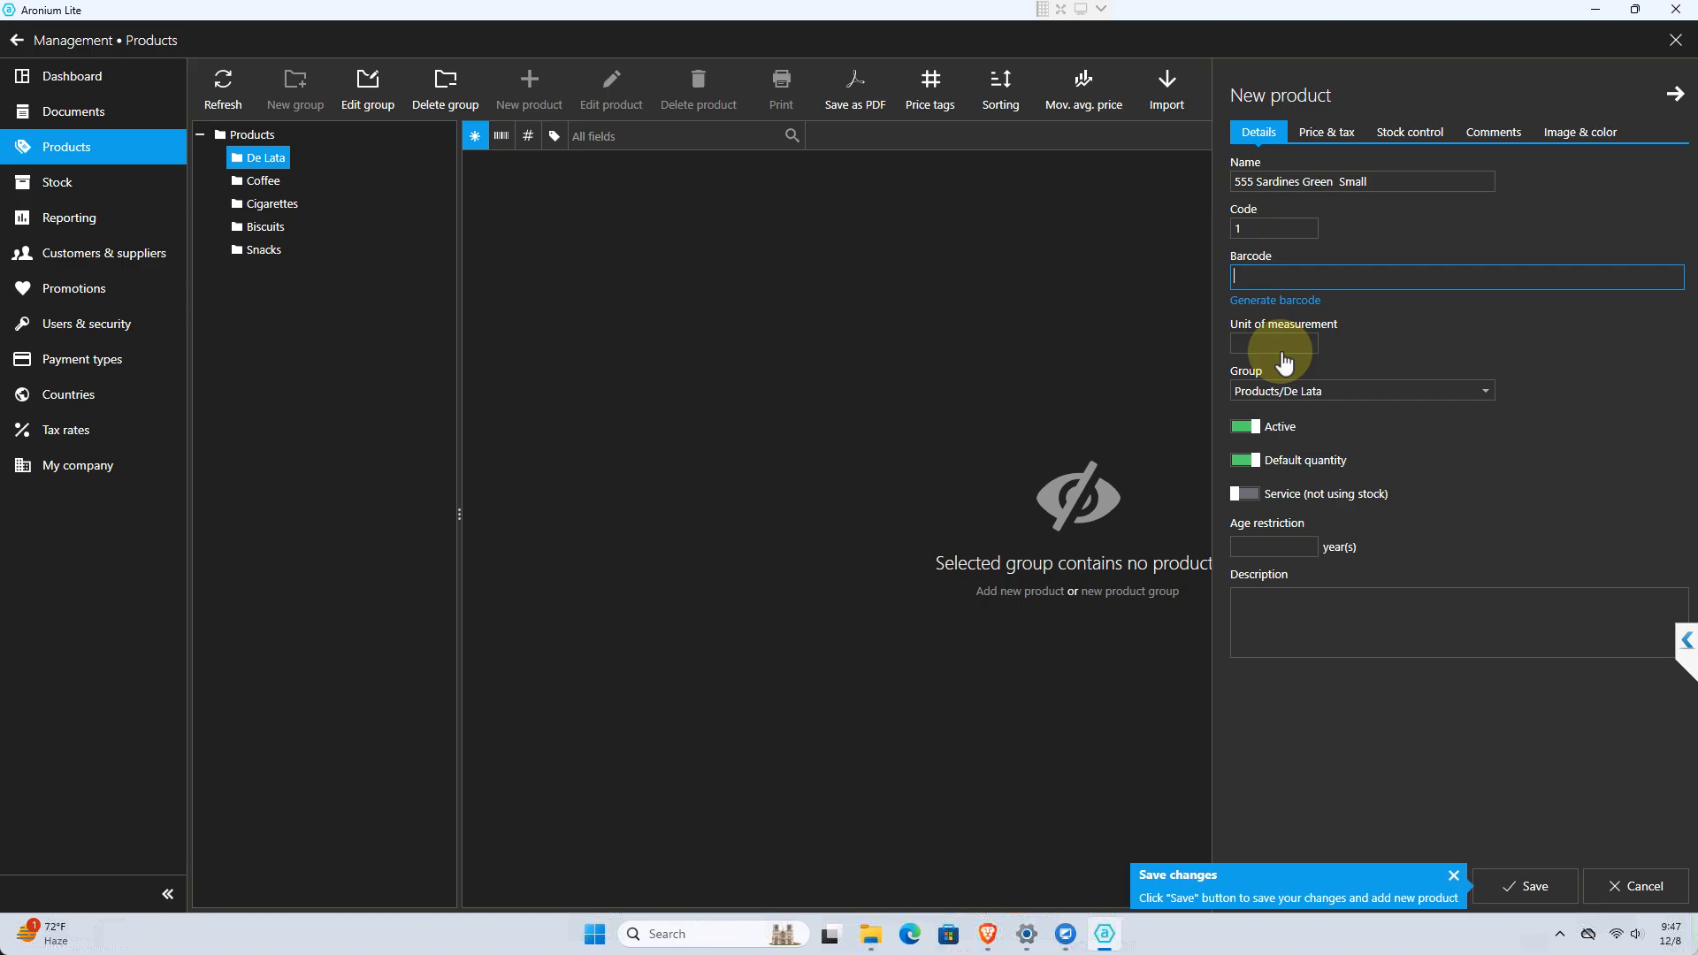
type("4800010075878")
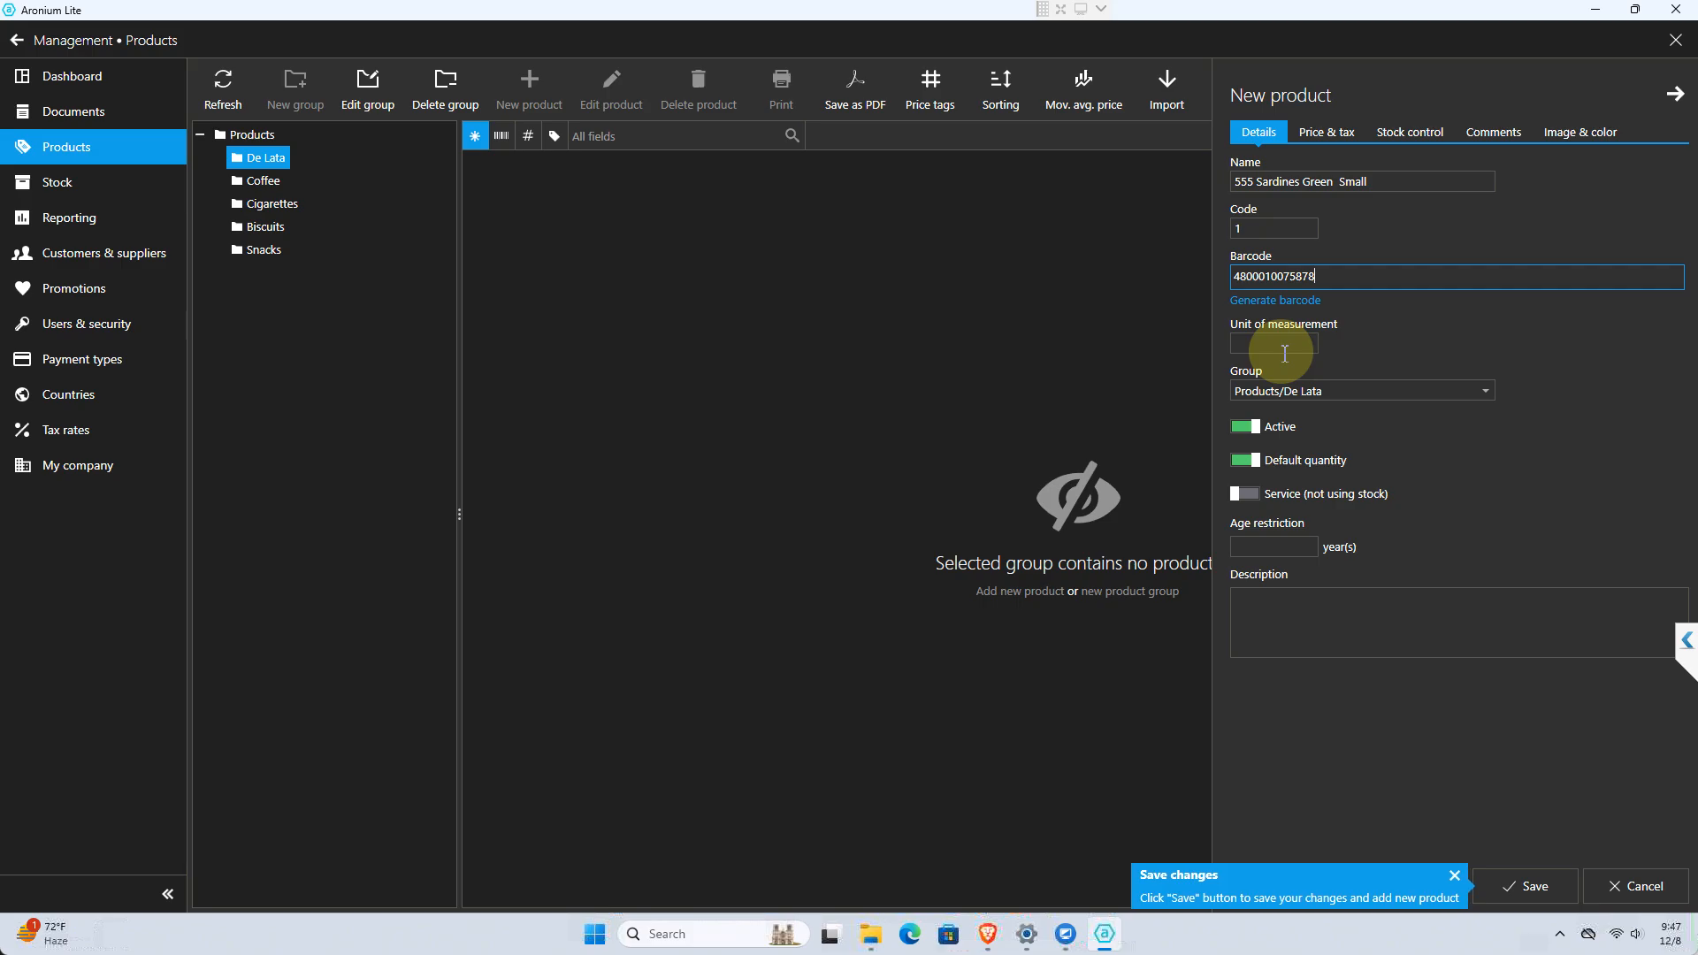
Rename the new product "Presto Creams Choco 30g" and assign it to the Products/Biscuits group
left_click(1333, 182)
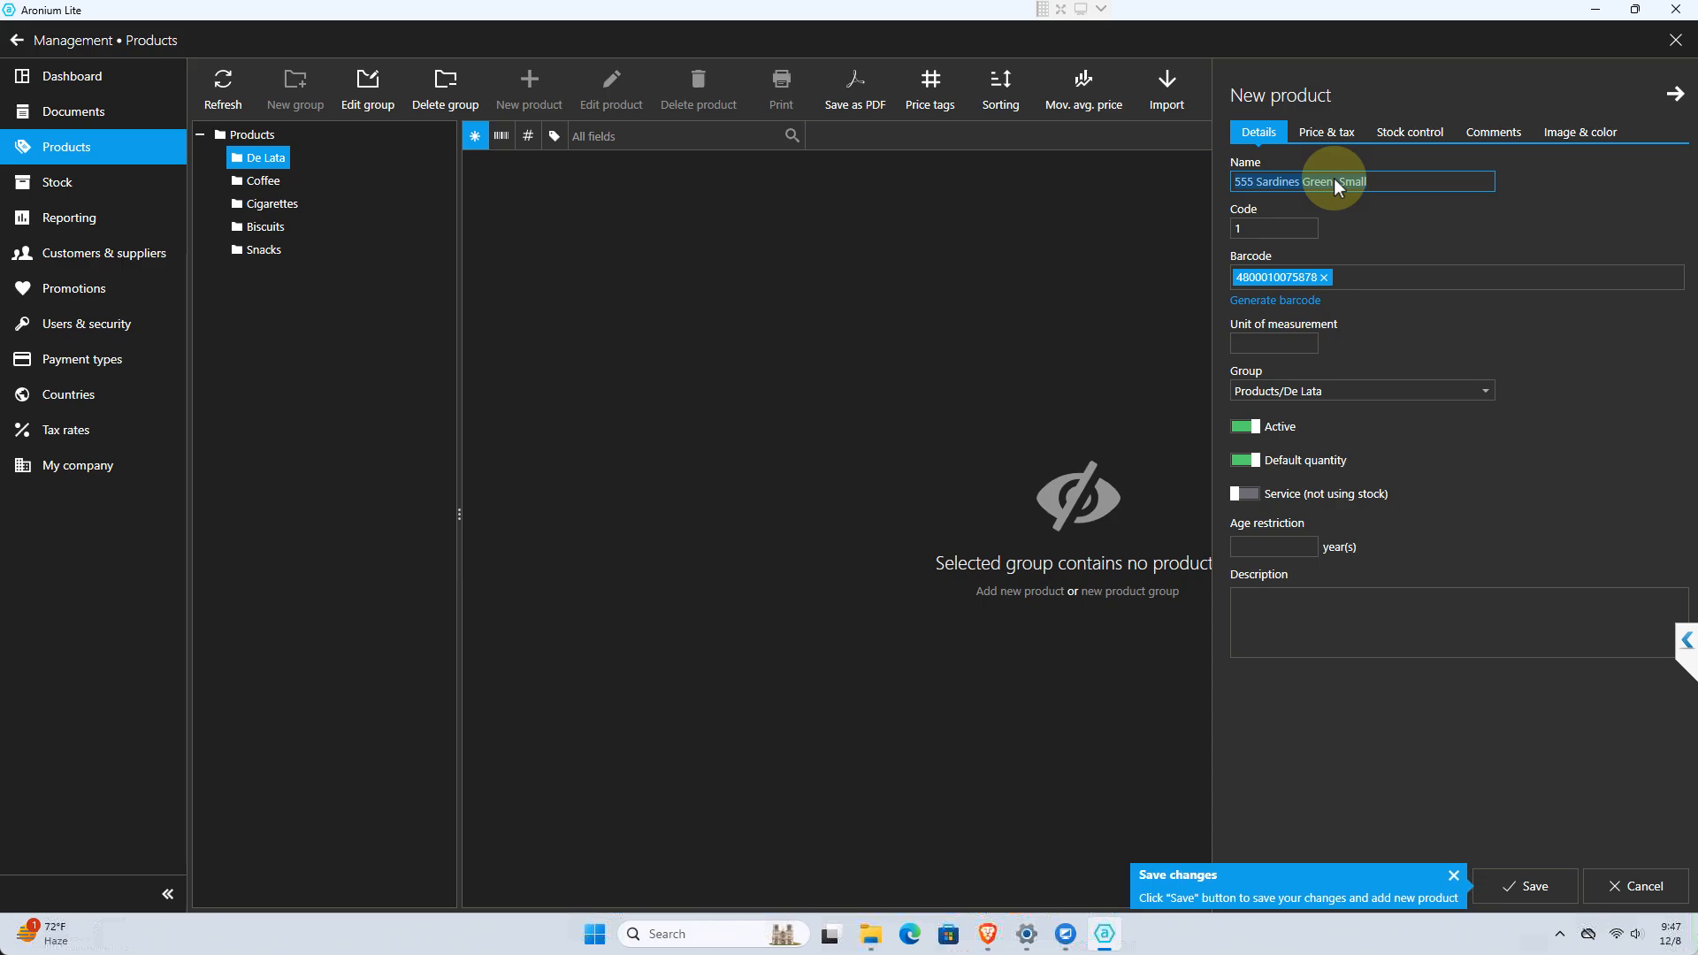
type("Pres")
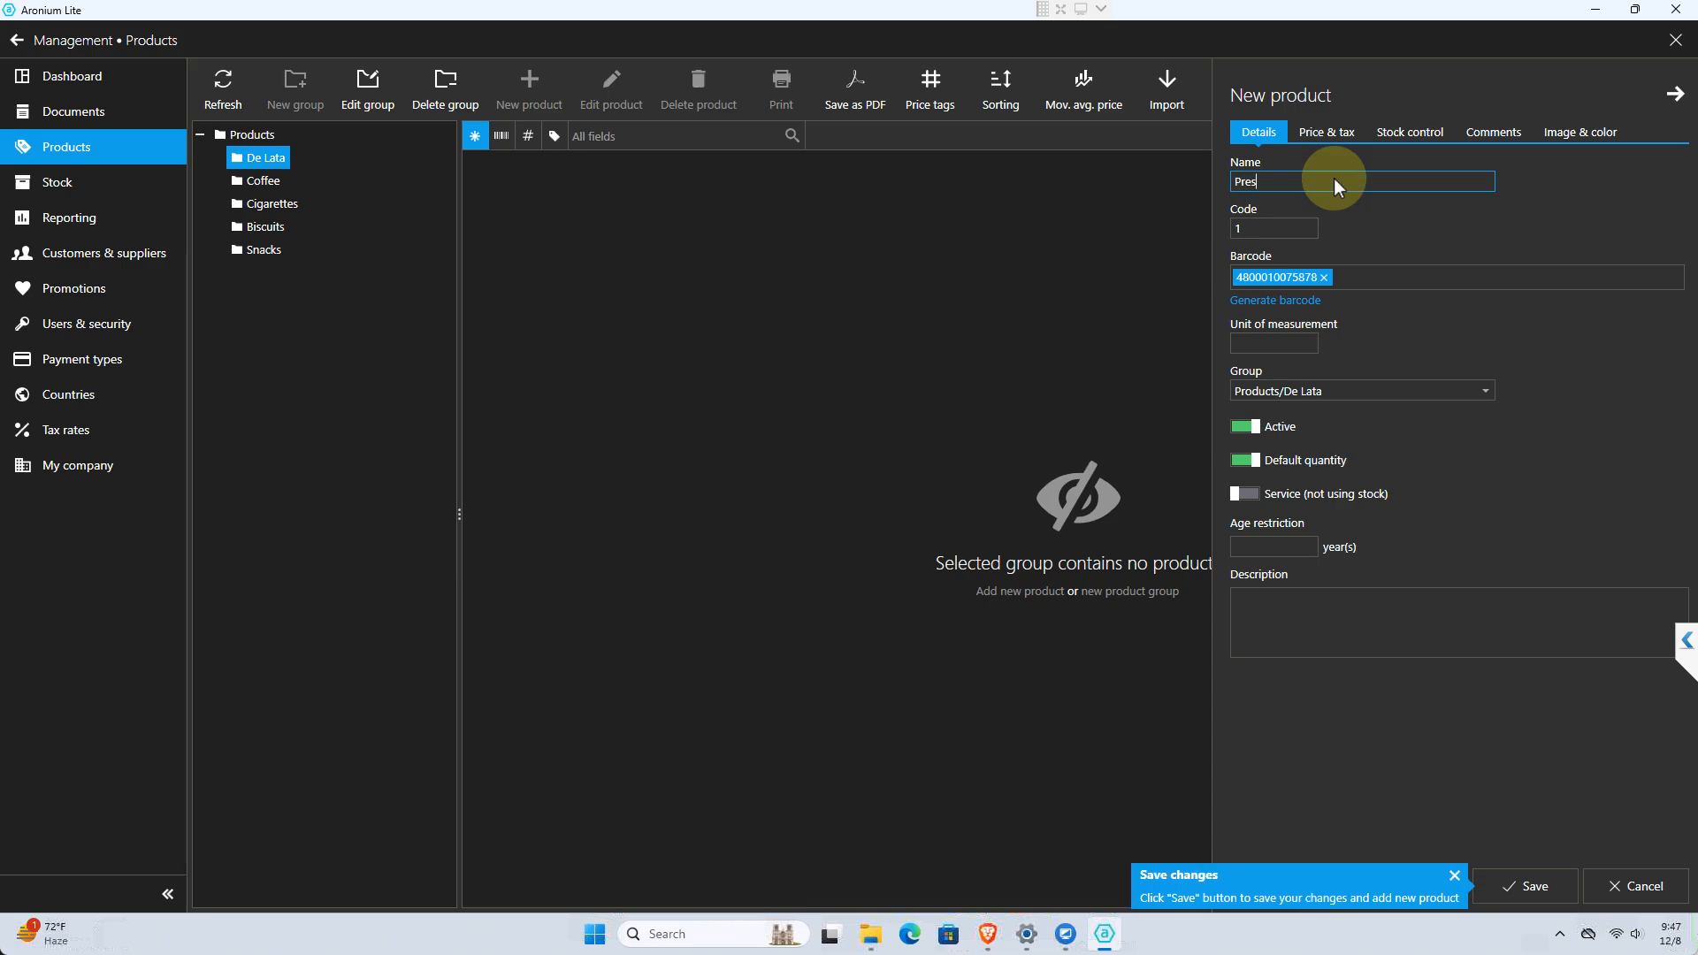
type("to Creams Choco 30g")
left_click(1305, 390)
left_click(1270, 486)
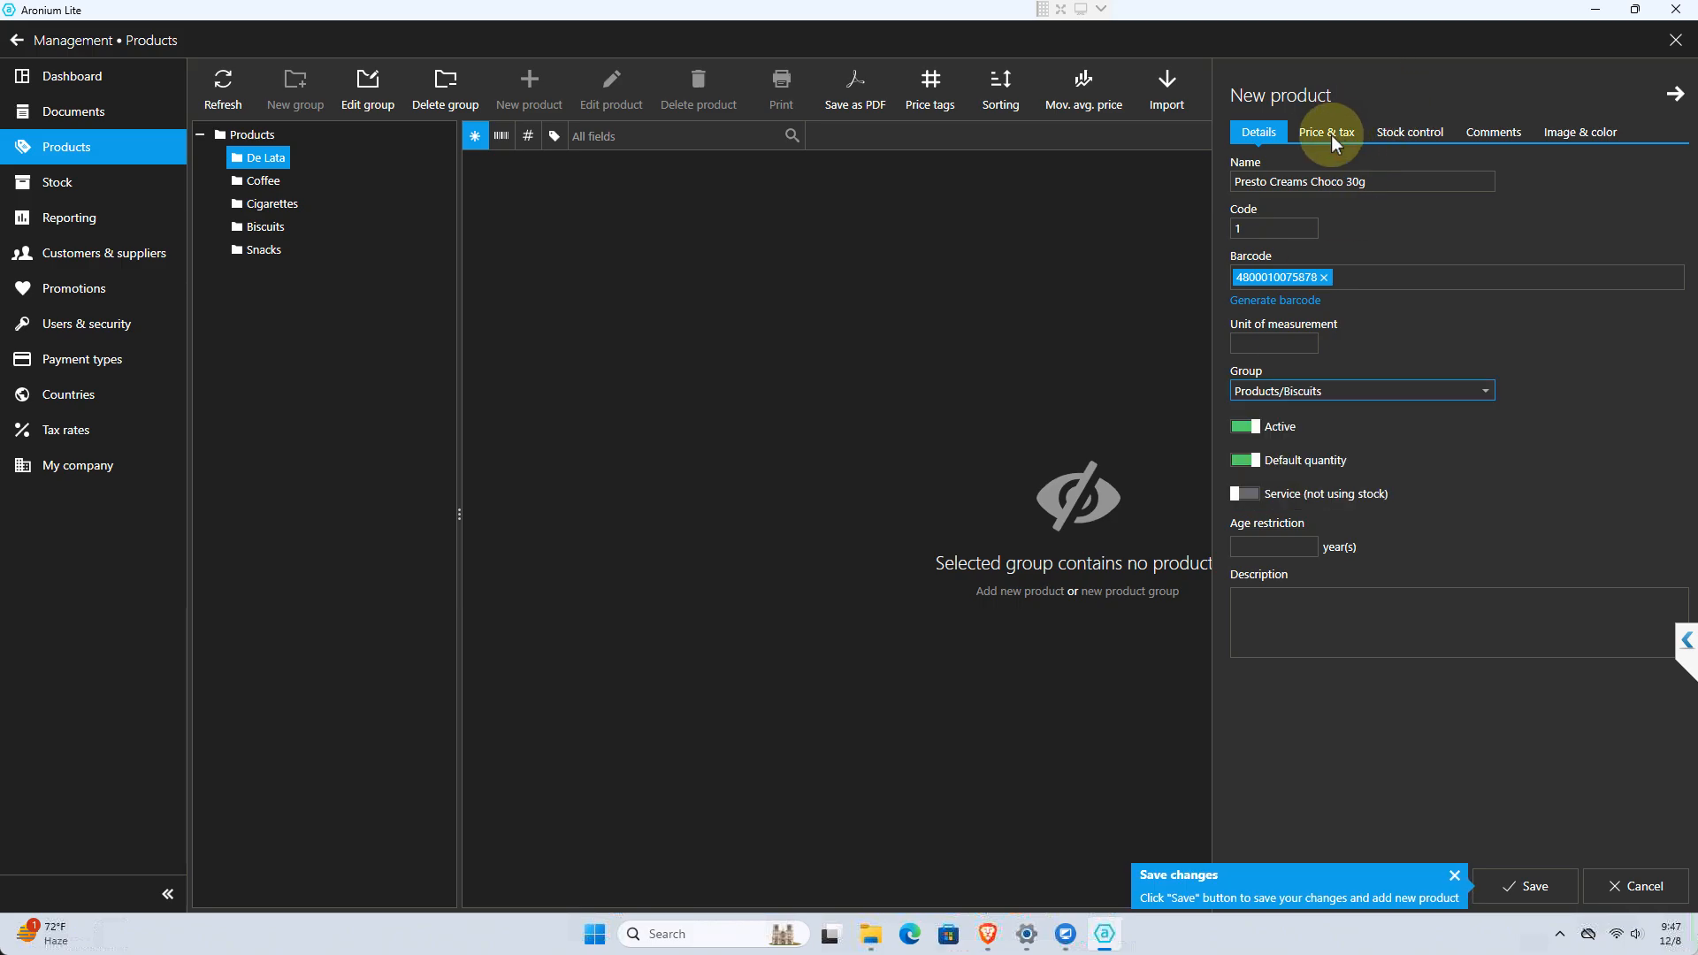
Set the Presto Creams product's cost to 7 and its sale price to 10
left_click(1333, 141)
left_click(1296, 236)
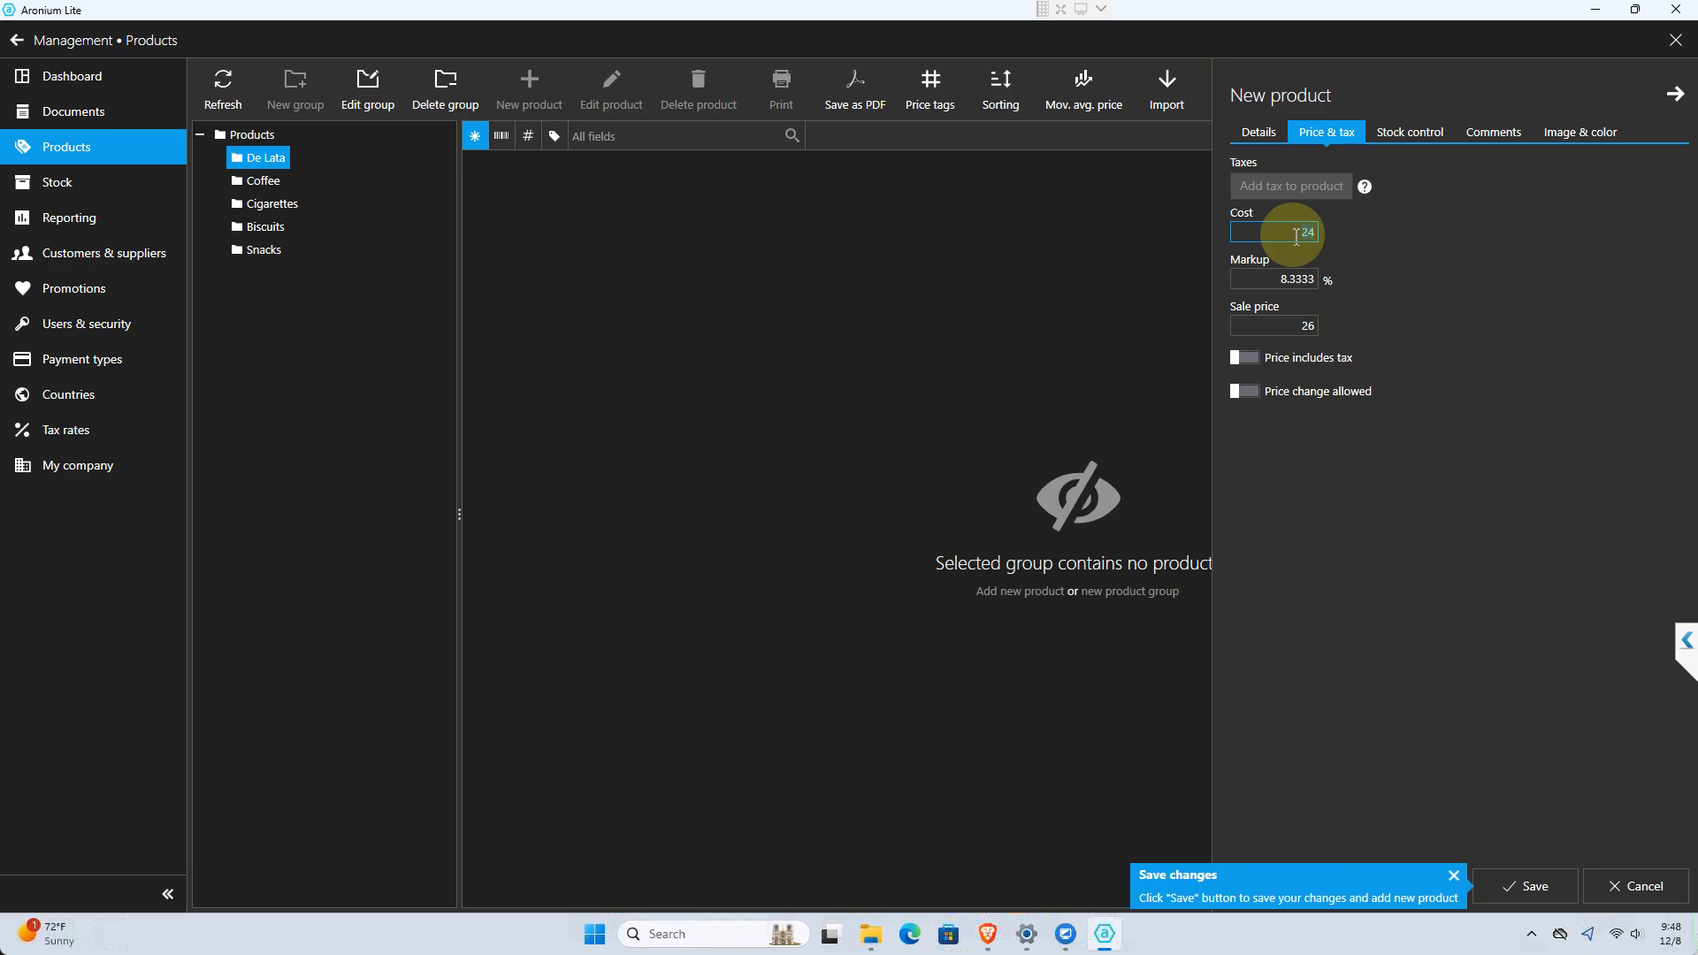
type("6")
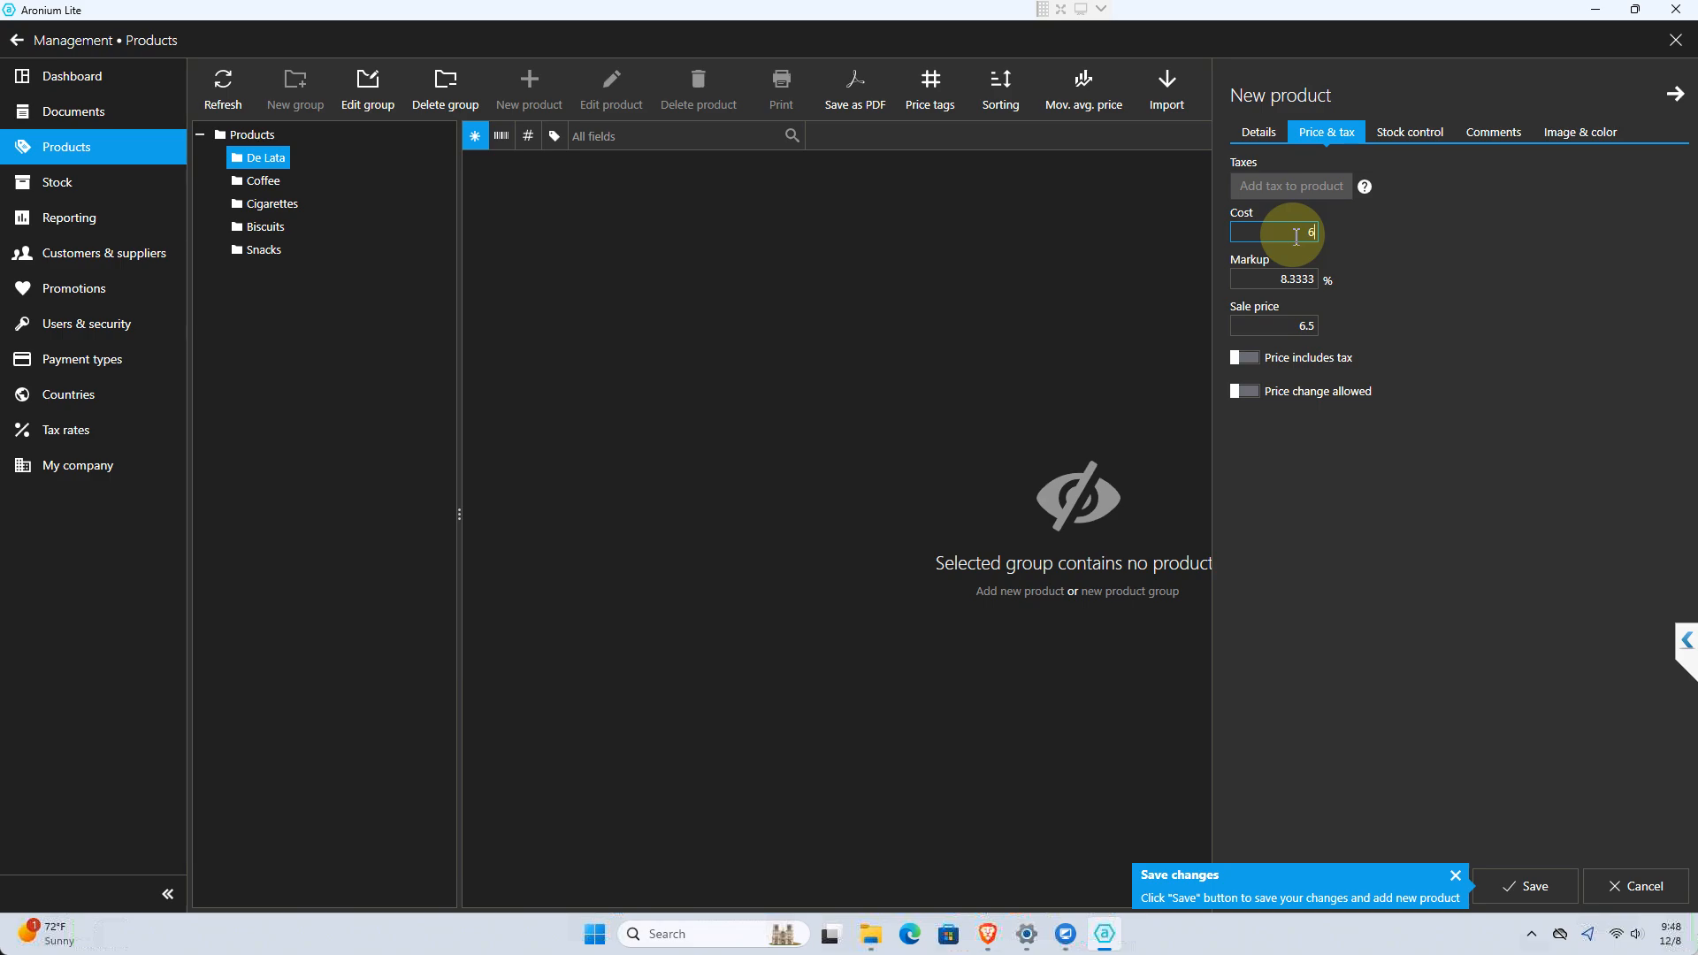
type("11")
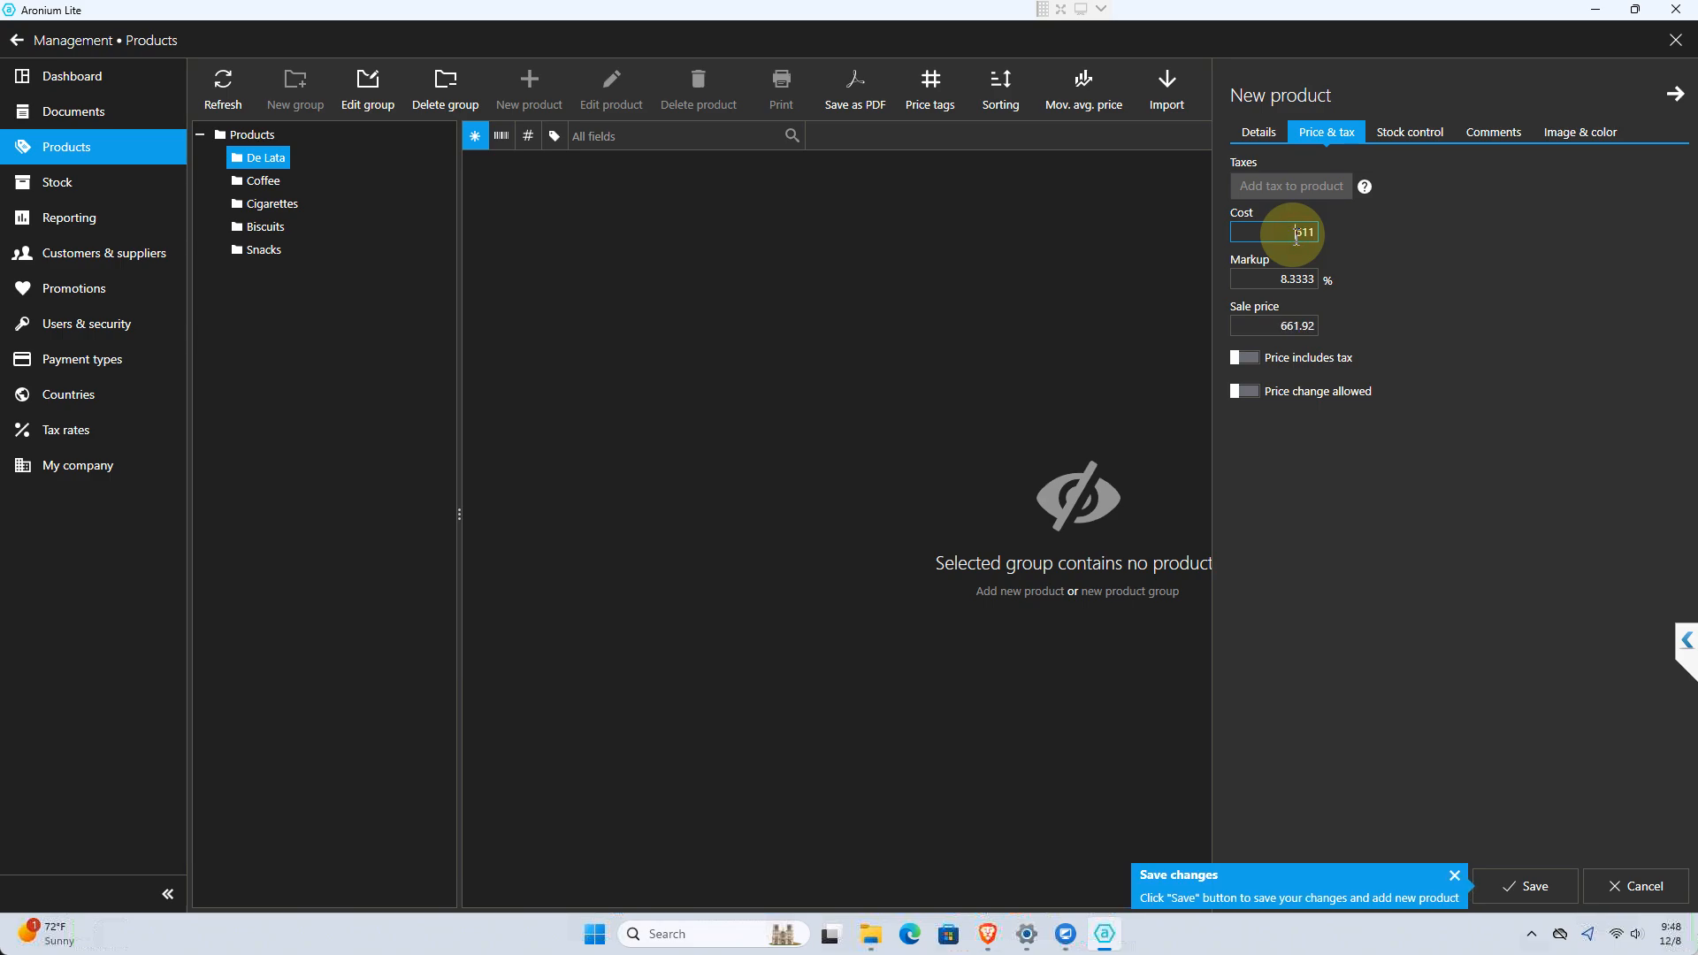
key("BackSpace")
key("BackSpace")
key("BackSpace")
type("7")
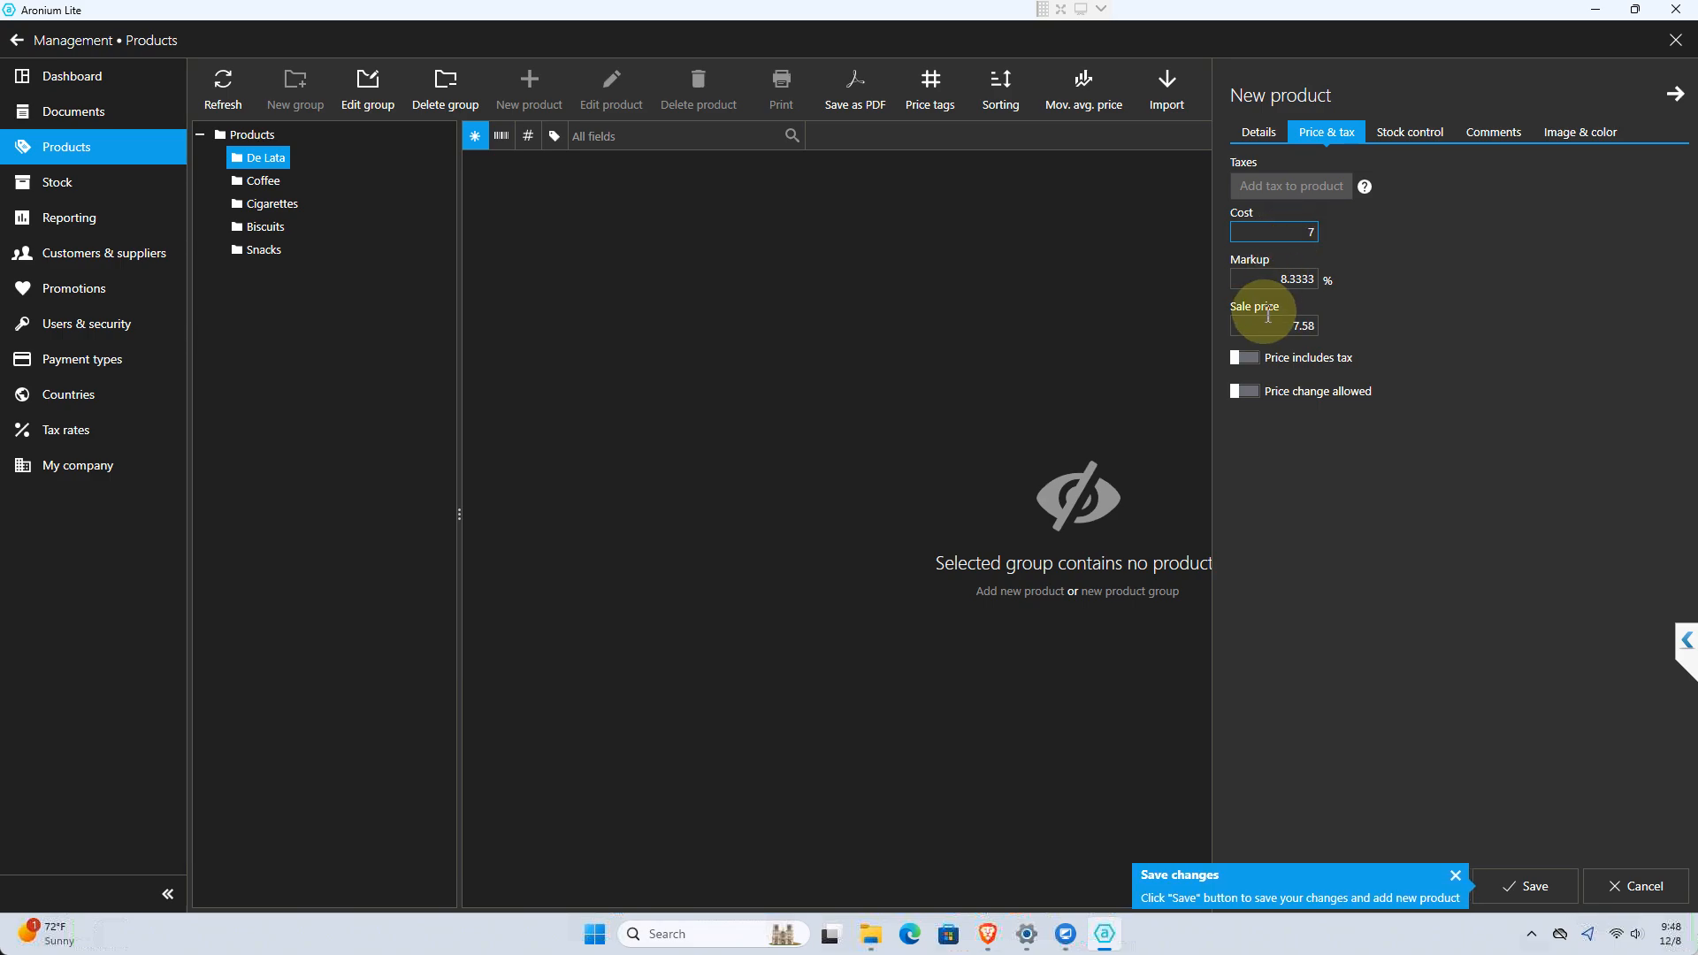
left_click(1301, 326)
type("1")
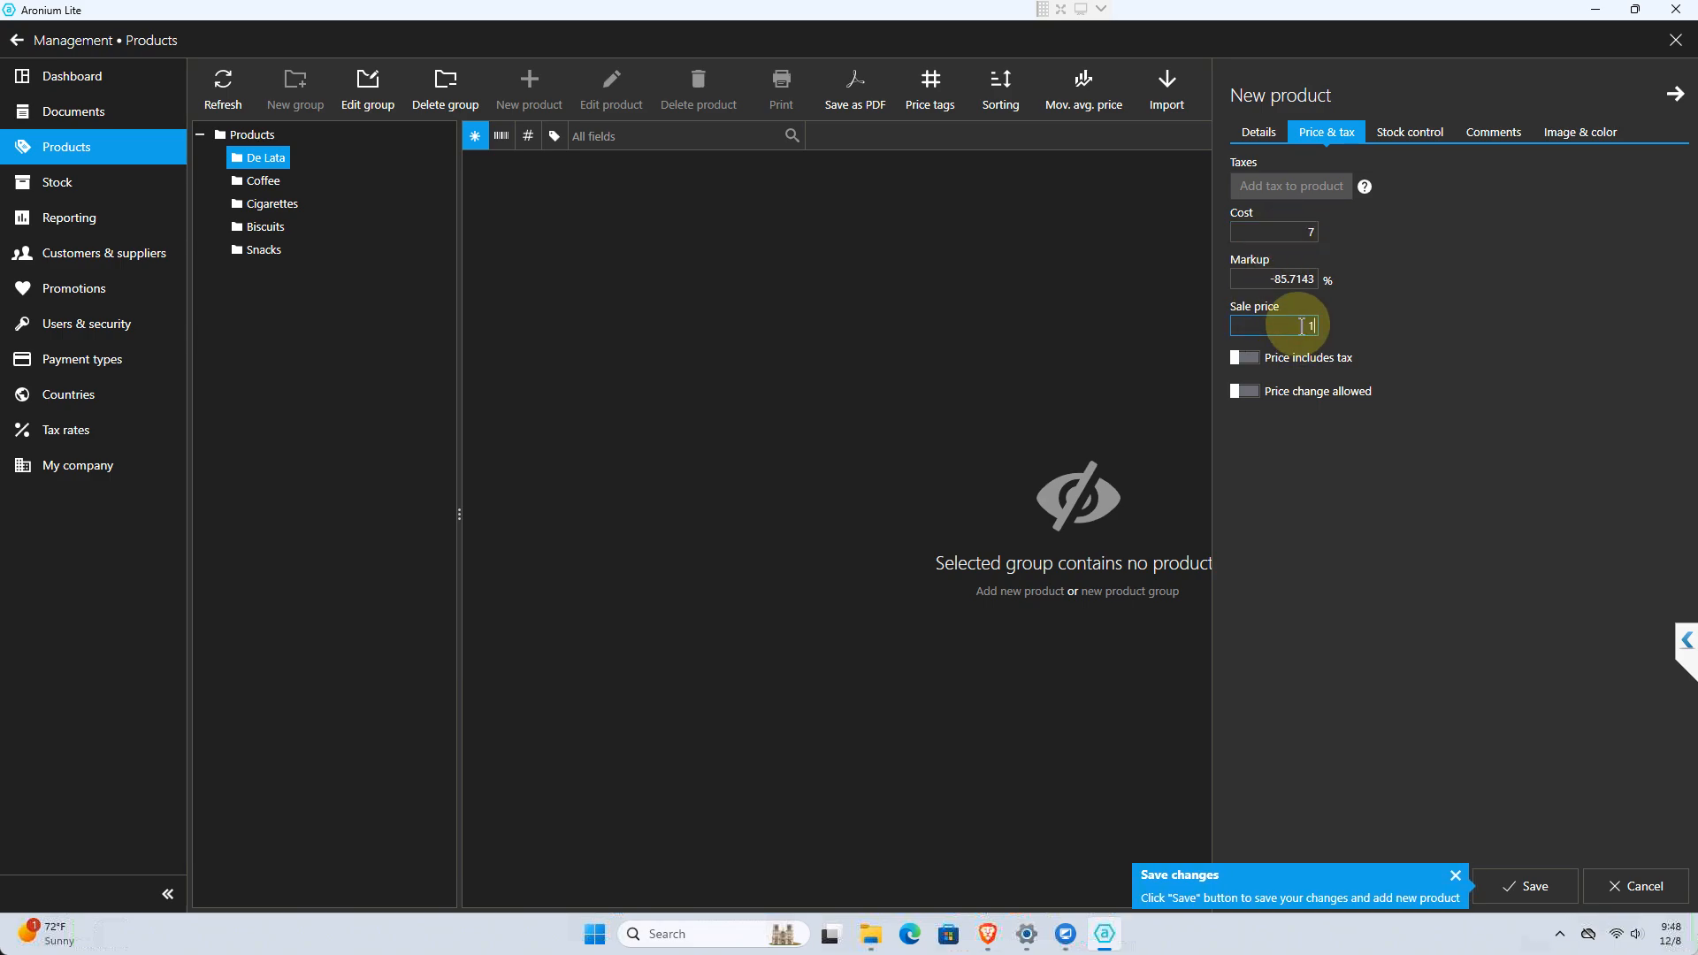
type("0")
left_click(1449, 309)
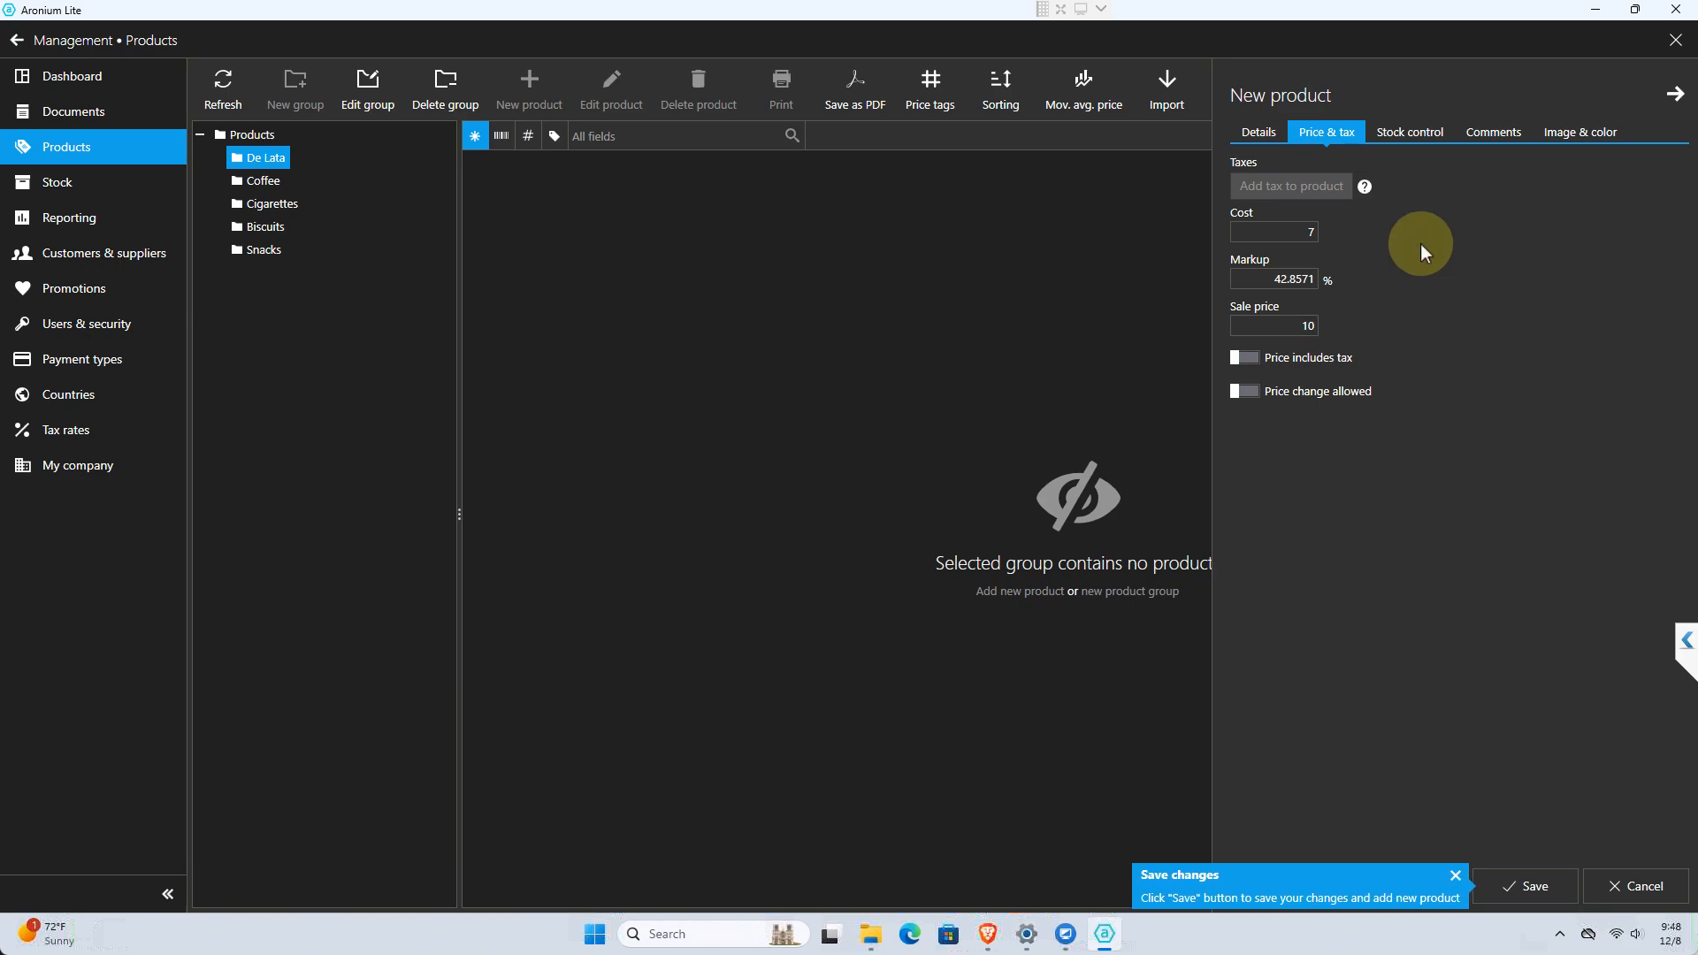
Review the stock control settings, save the new product, and show the products in the Biscuits group
left_click(1398, 133)
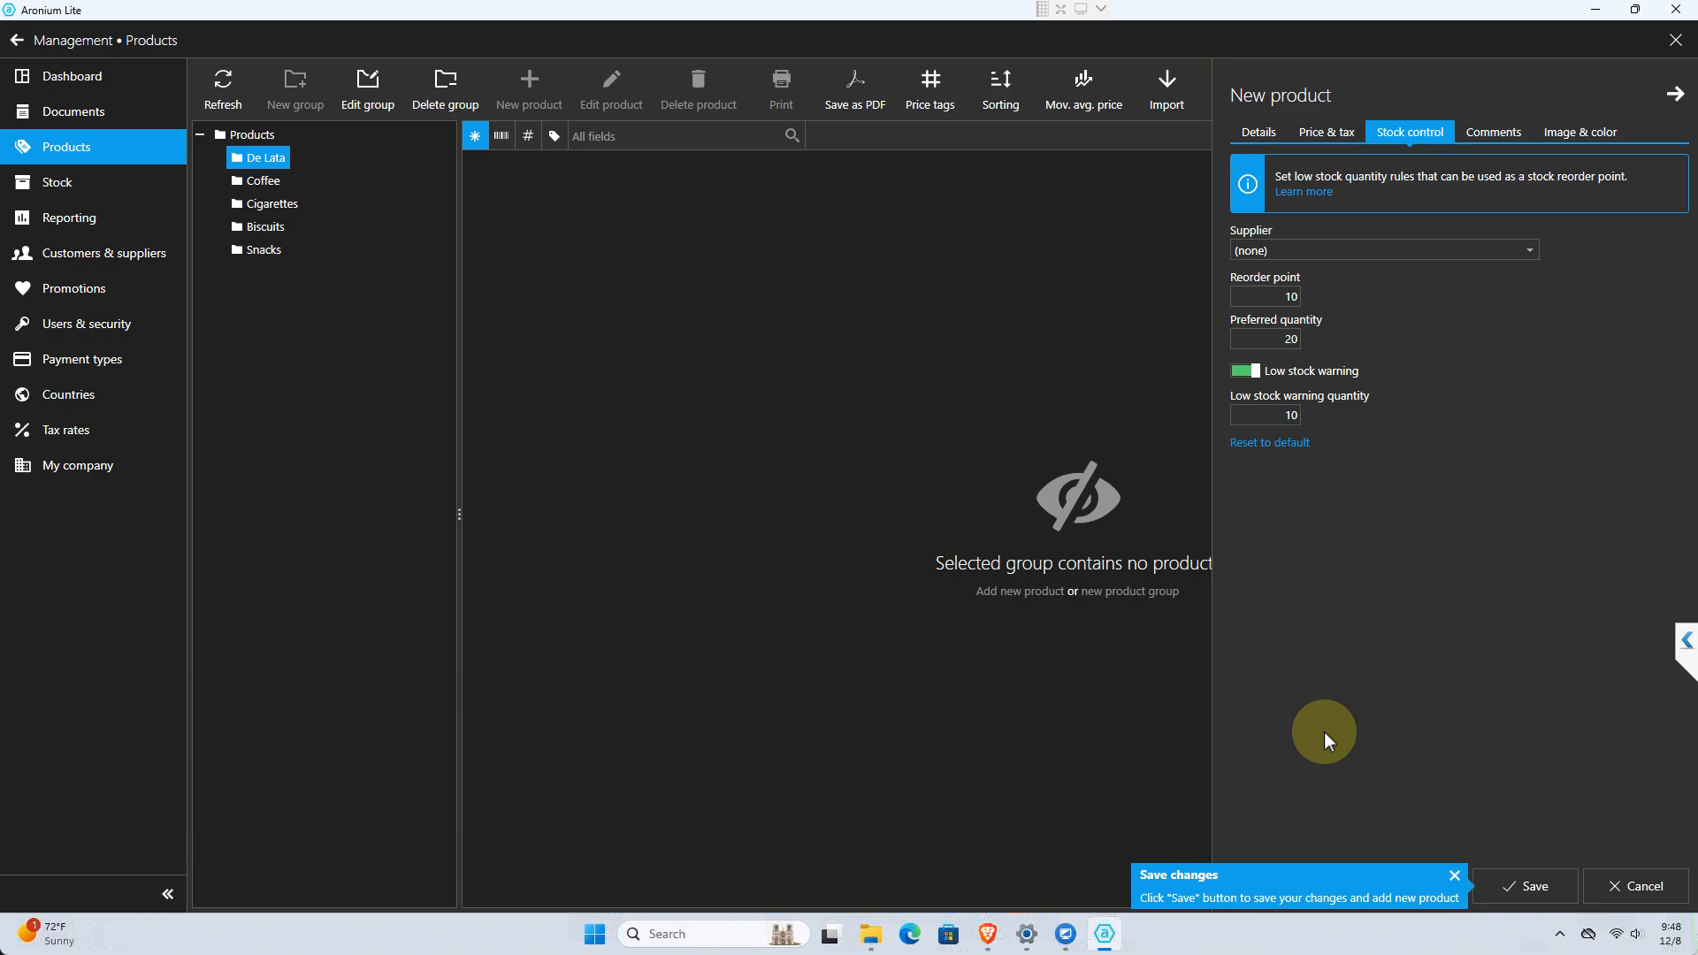
left_click(1506, 886)
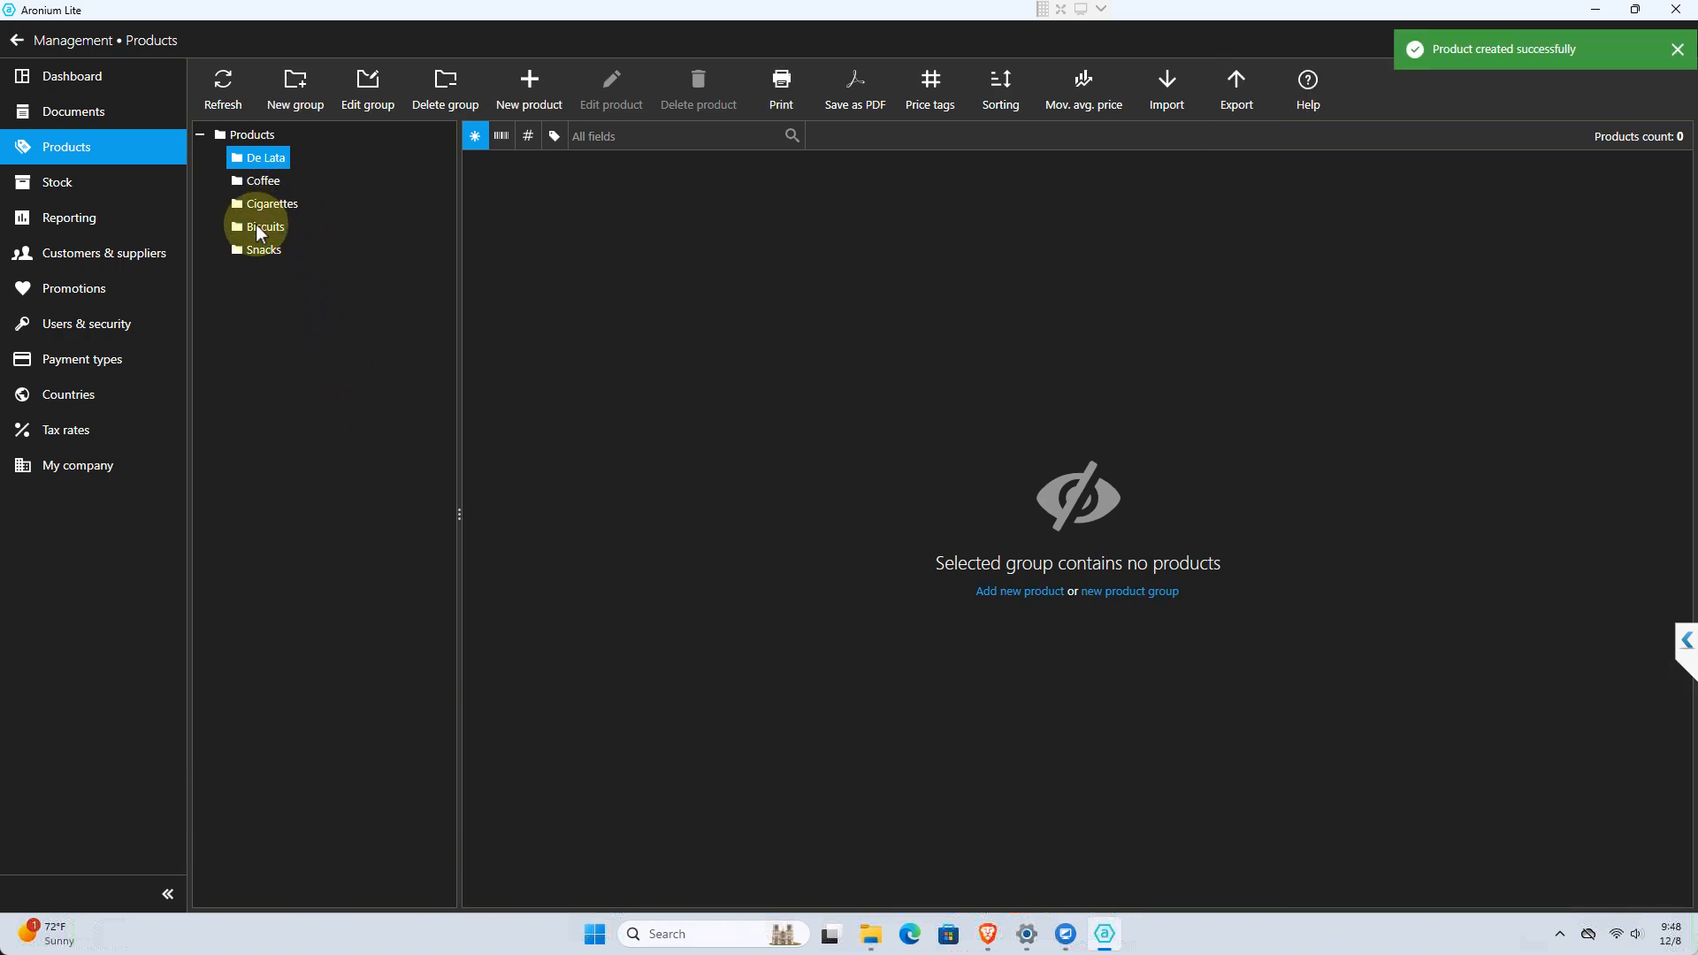
left_click(259, 228)
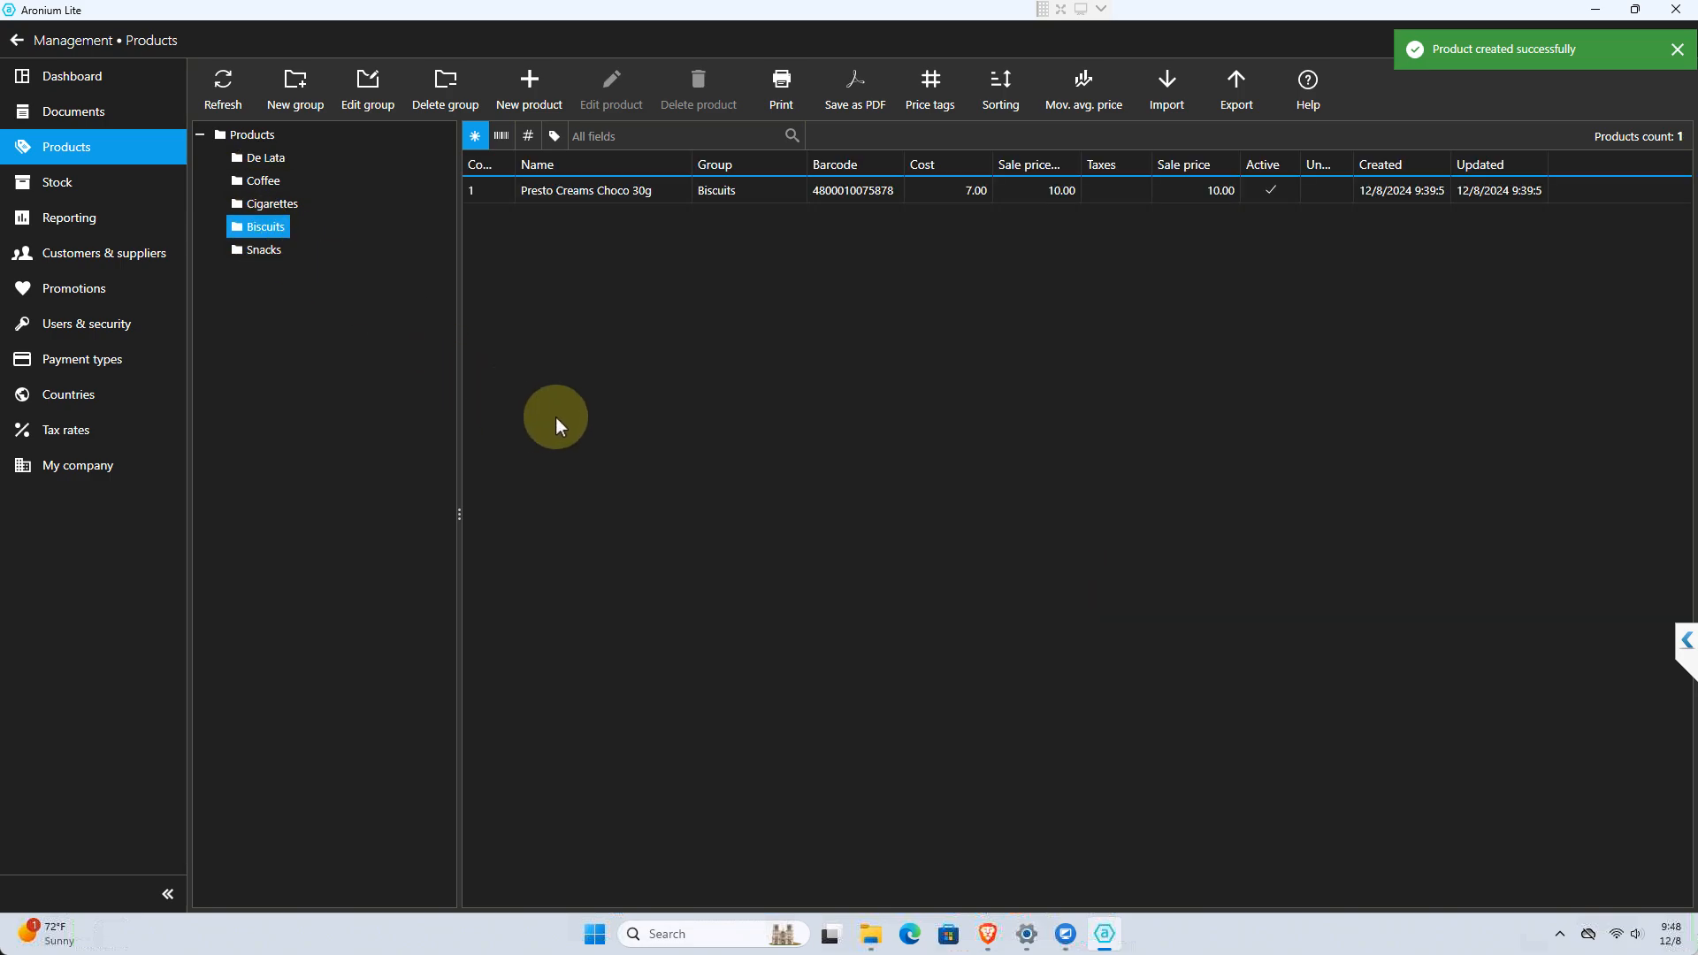